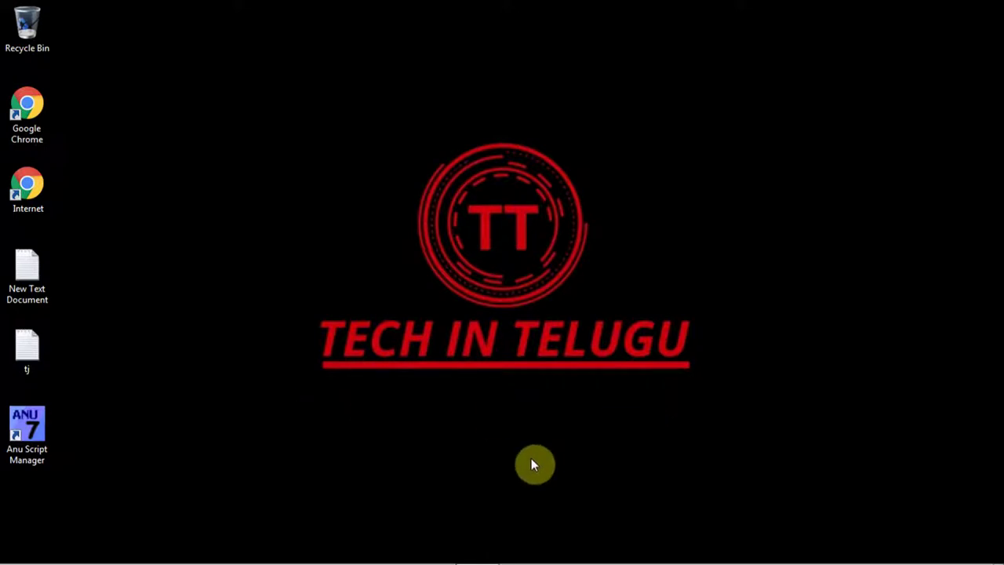
Restore the Avid Media Composer project window from the taskbar
click(478, 551)
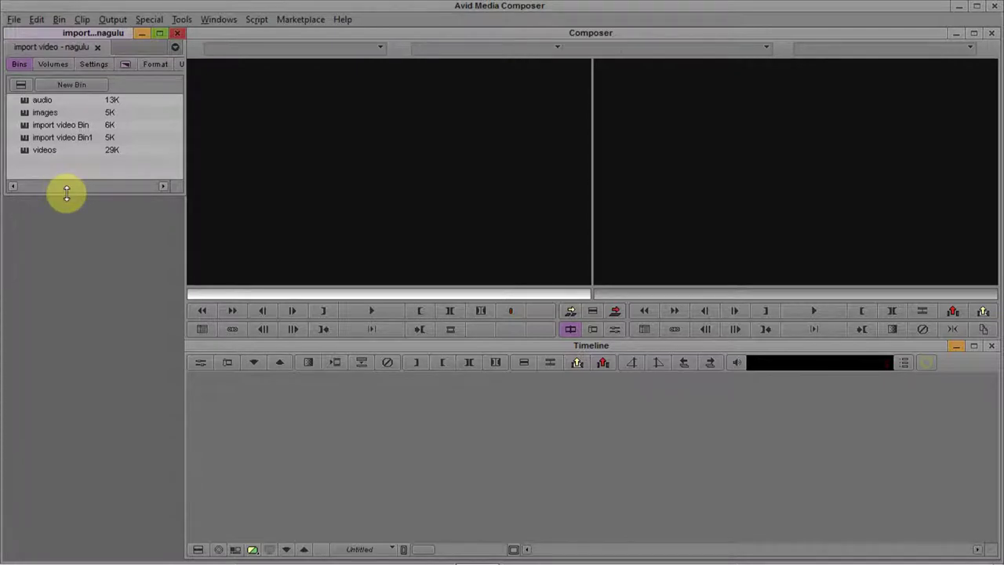
Open the videos and audio bins and dock the audio bin as a tab in the videos bin window
double_click(25, 156)
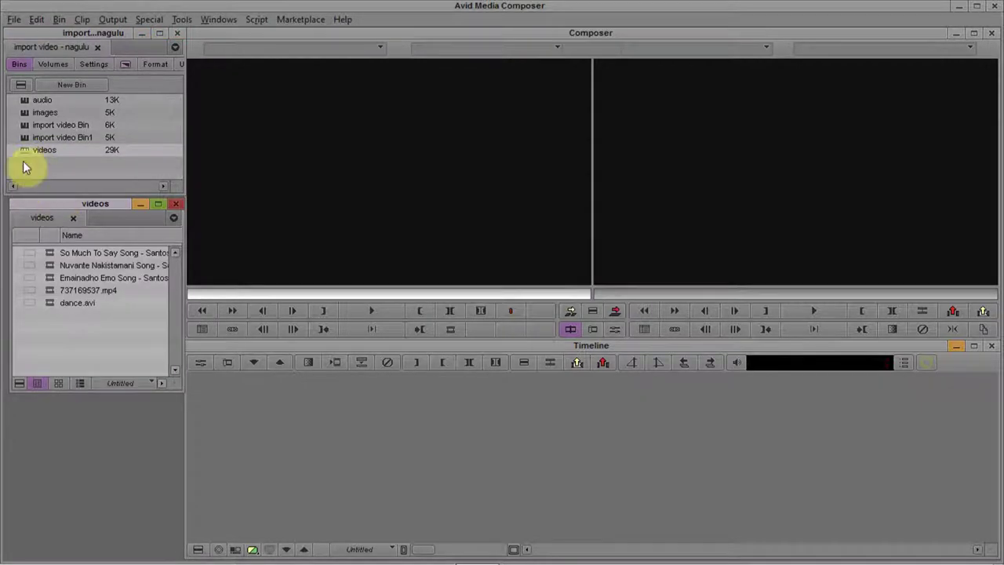
double_click(23, 101)
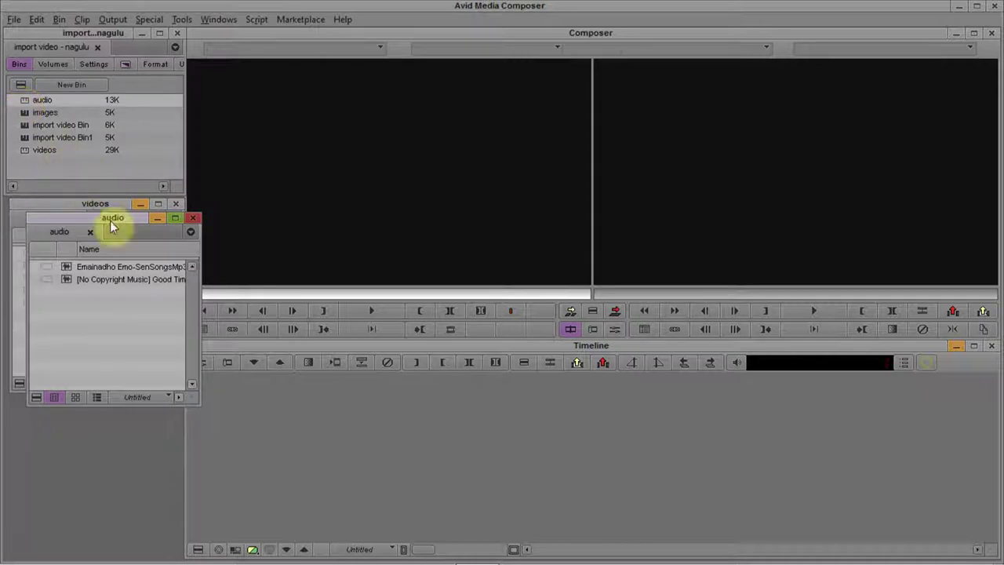
drag(112, 217, 95, 313)
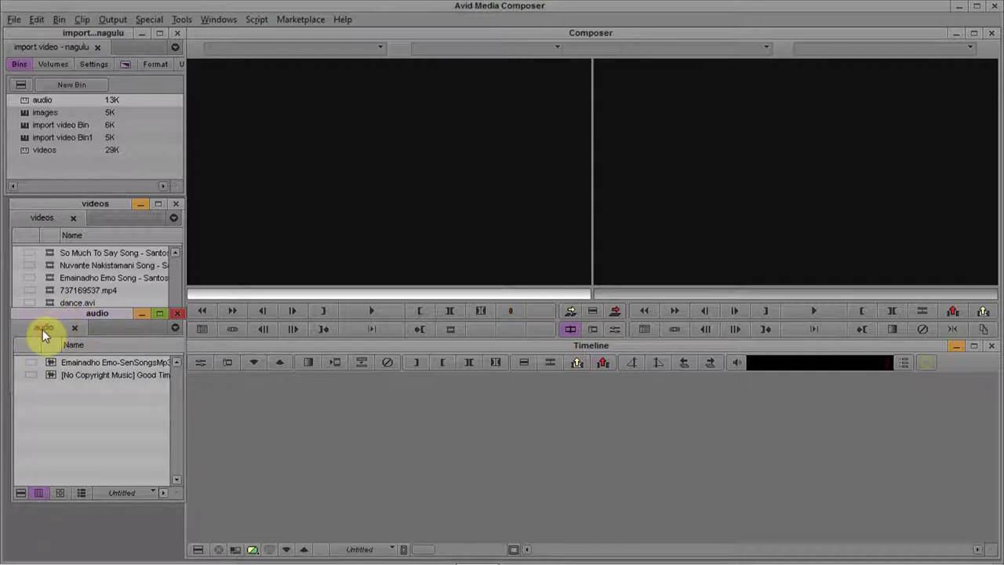
drag(43, 328, 73, 201)
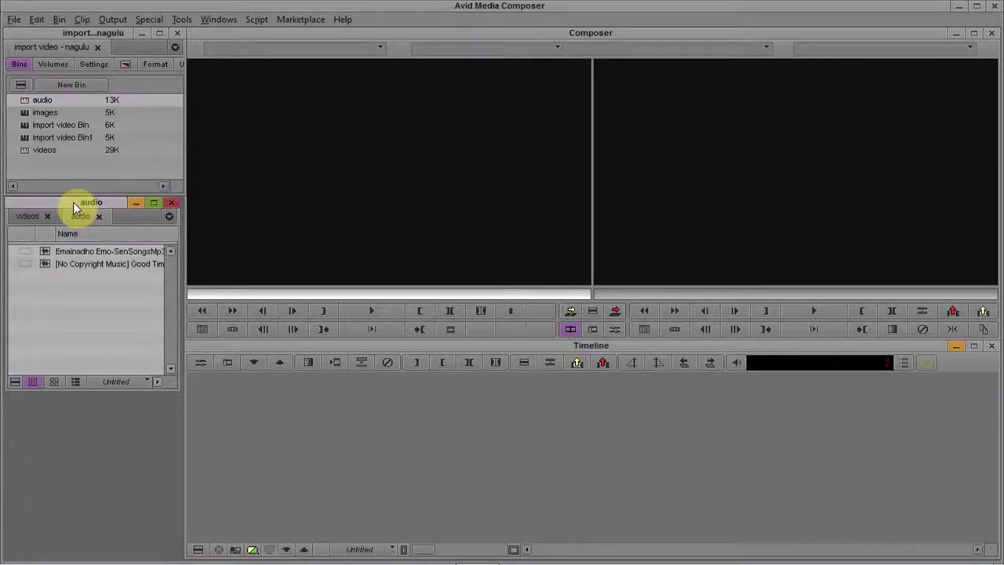
Switch between the bin tabs and load the Nuvante Nakistamani Song clip into the source monitor
click(23, 217)
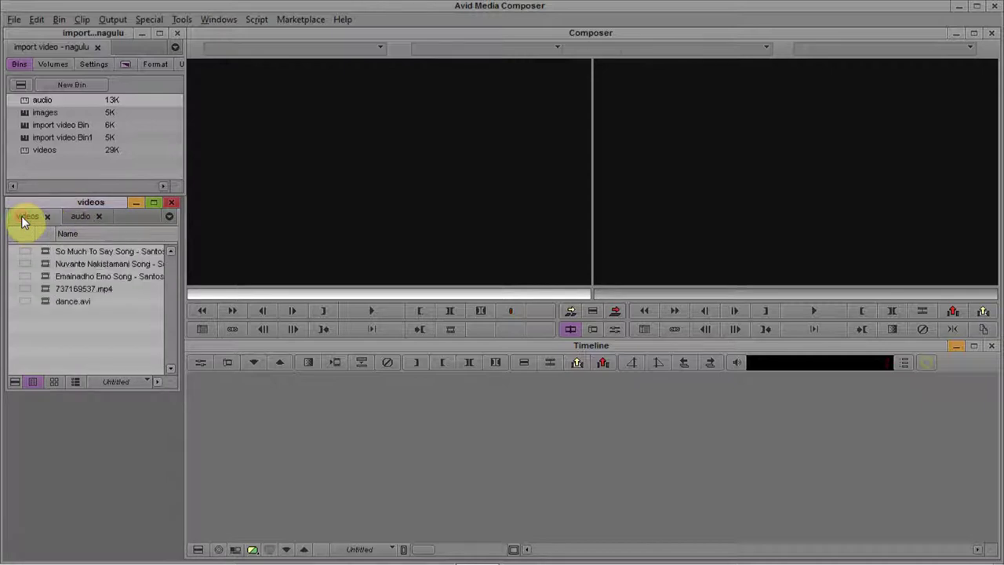
click(73, 215)
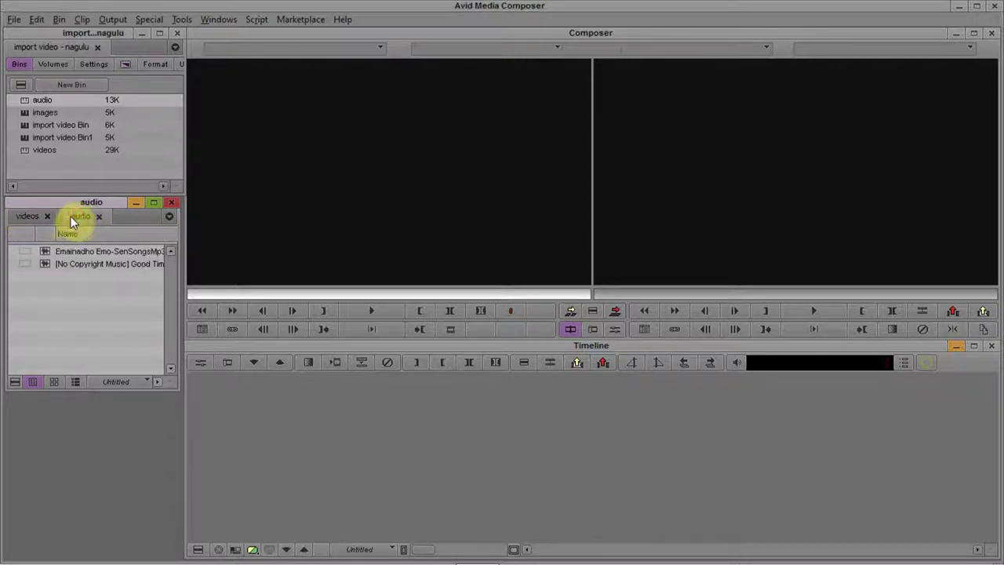
click(23, 217)
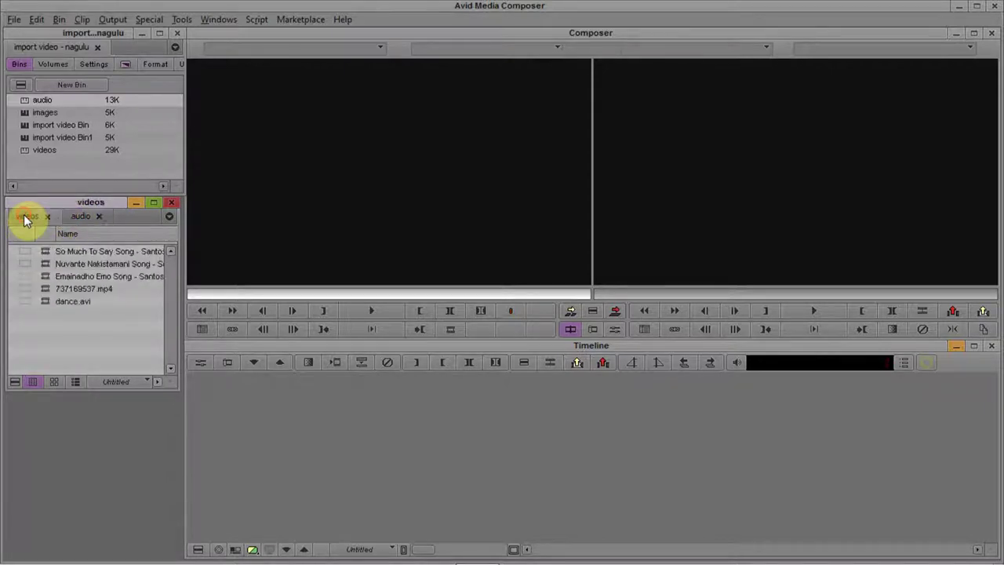
click(46, 269)
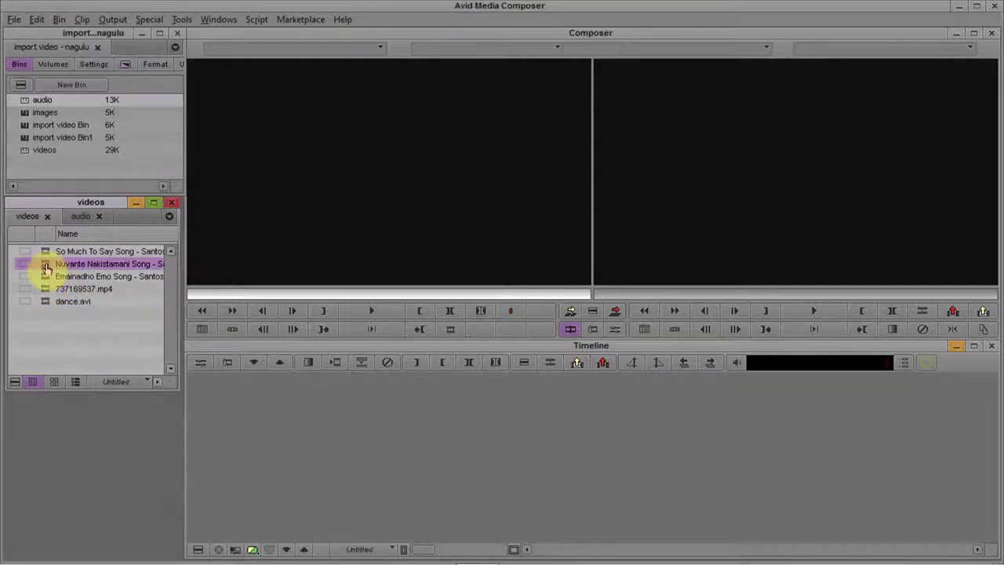
double_click(46, 269)
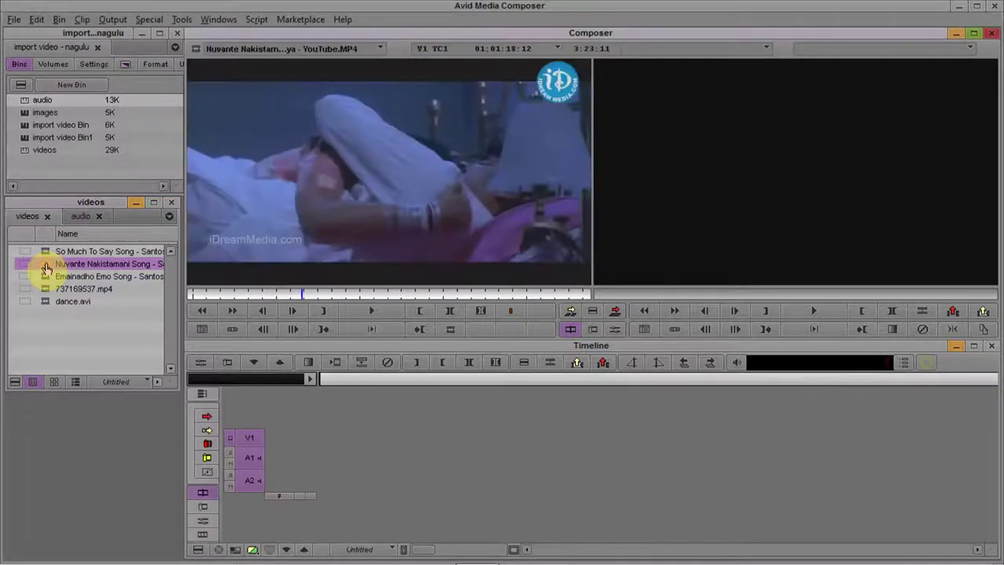
Play the Nuvante clip in the source monitor, stop it, and rewind to its first frame
click(198, 291)
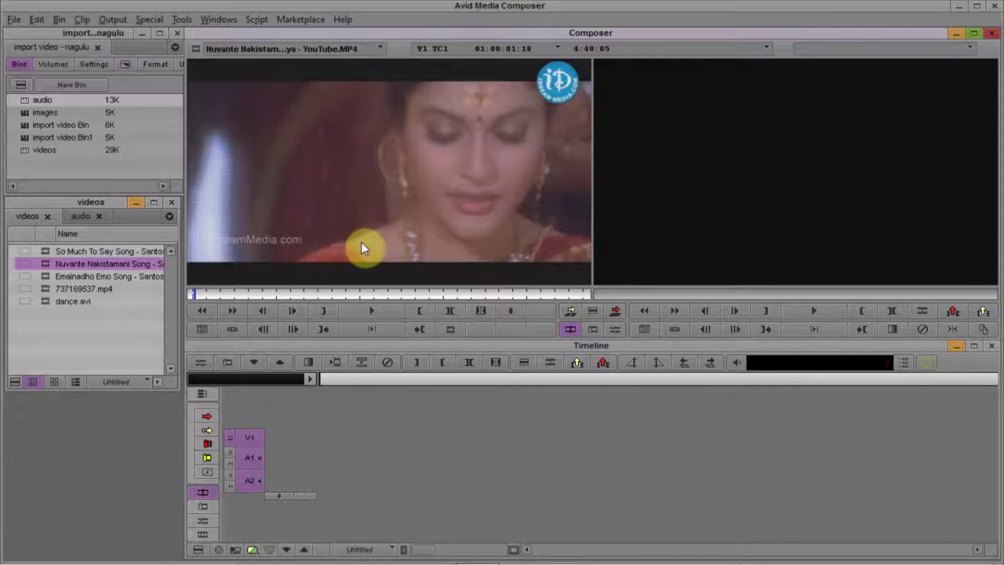
click(380, 312)
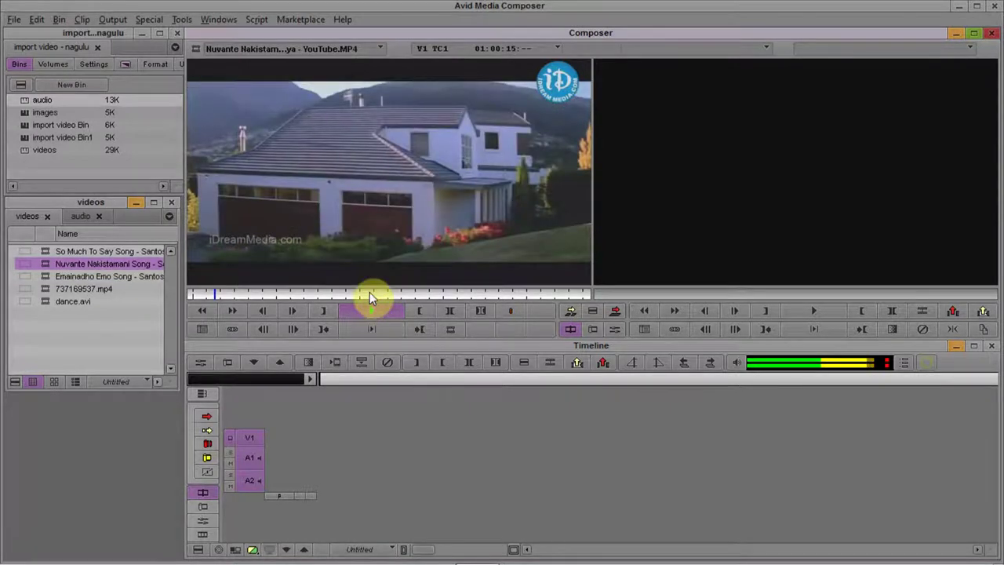
key(space)
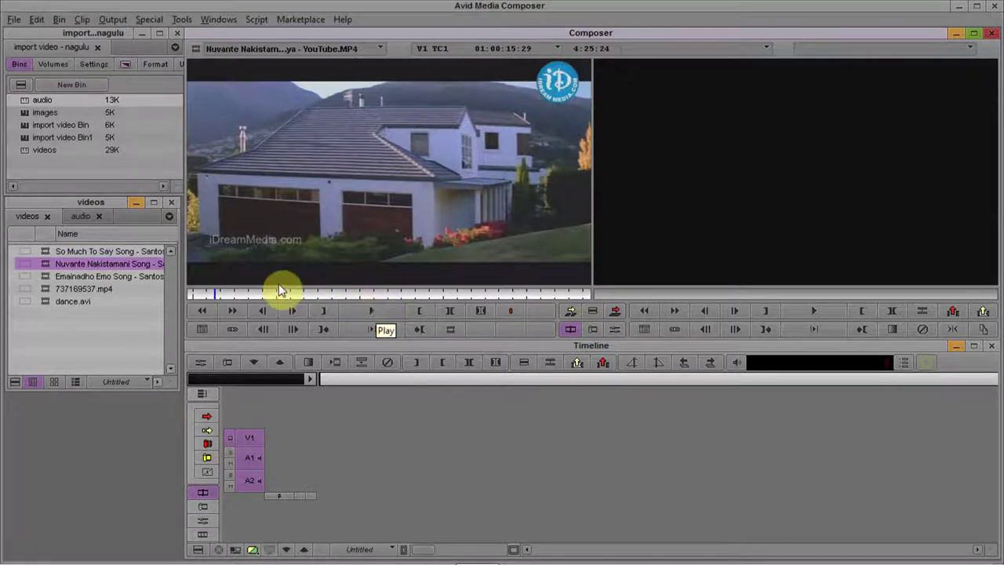
click(214, 295)
drag(214, 295, 193, 296)
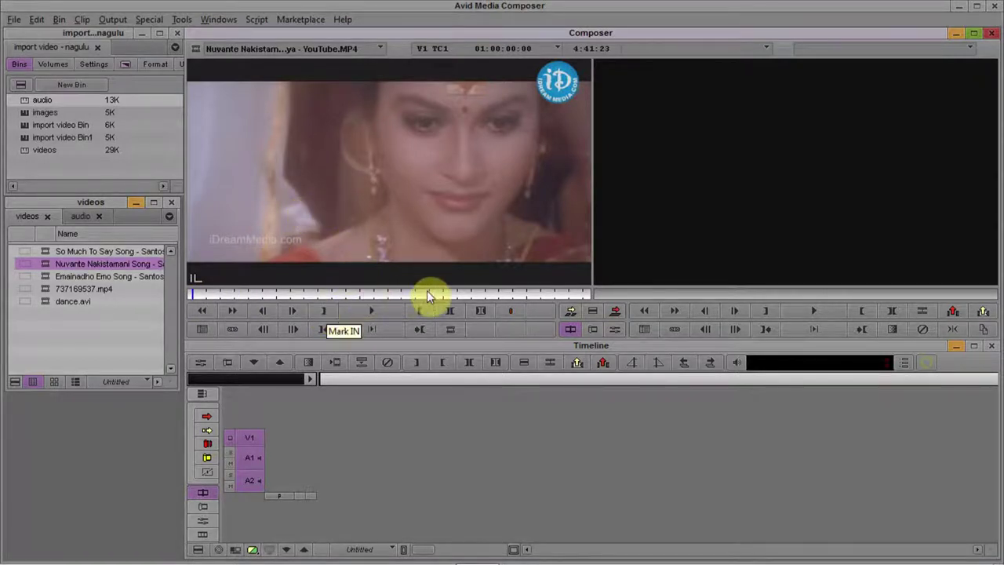
Mark an in point at the Nuvante clip's first frame and an out point 1:18:13 later
click(192, 292)
key(o)
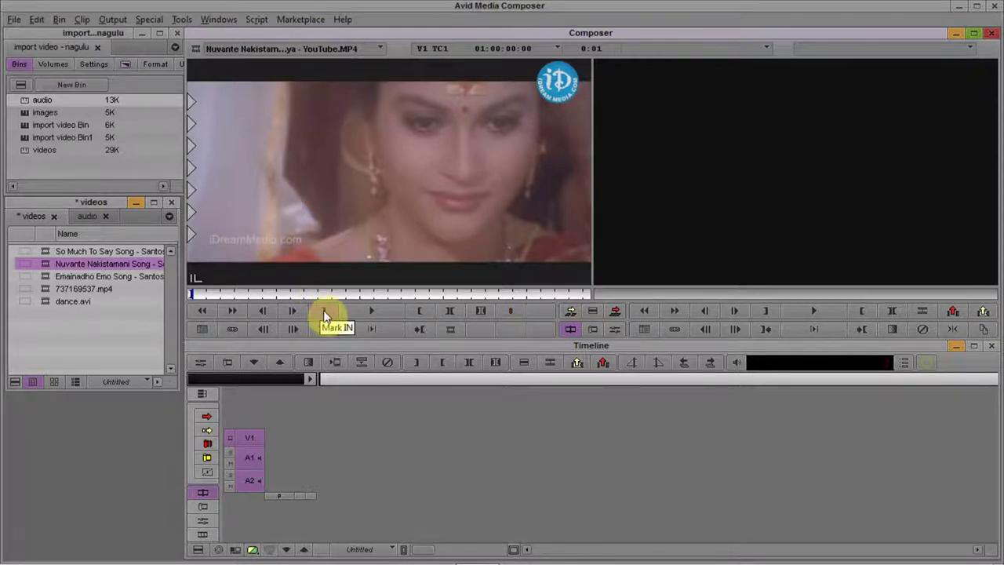
click(194, 295)
drag(193, 294, 302, 299)
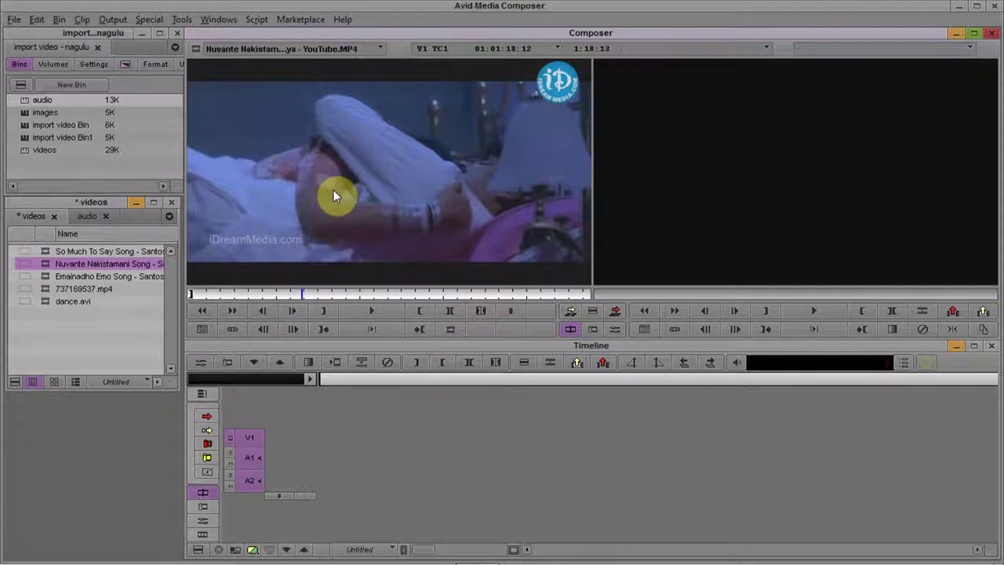
click(422, 312)
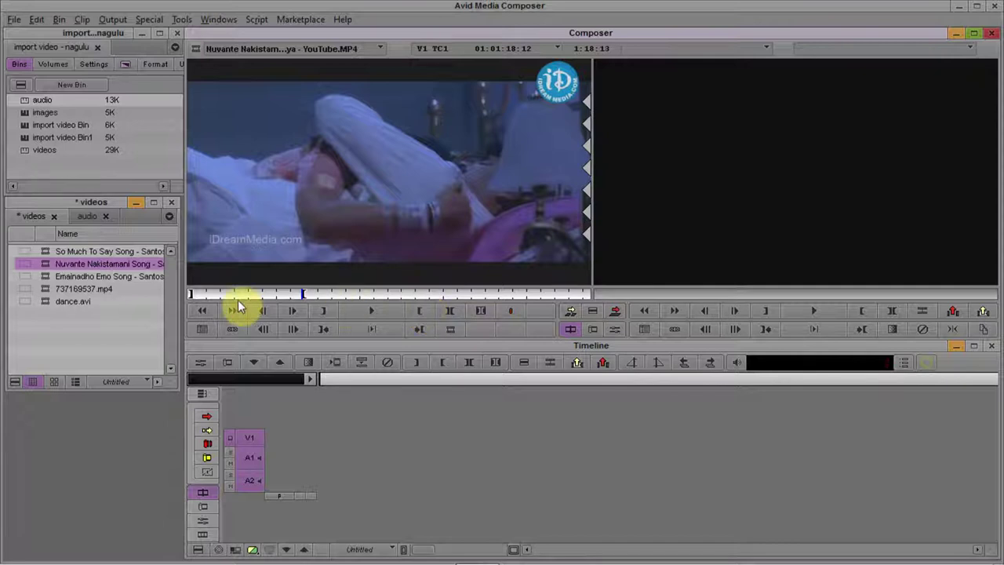
Play back the marked 1:18:13 span and return to the in point
drag(219, 292, 209, 295)
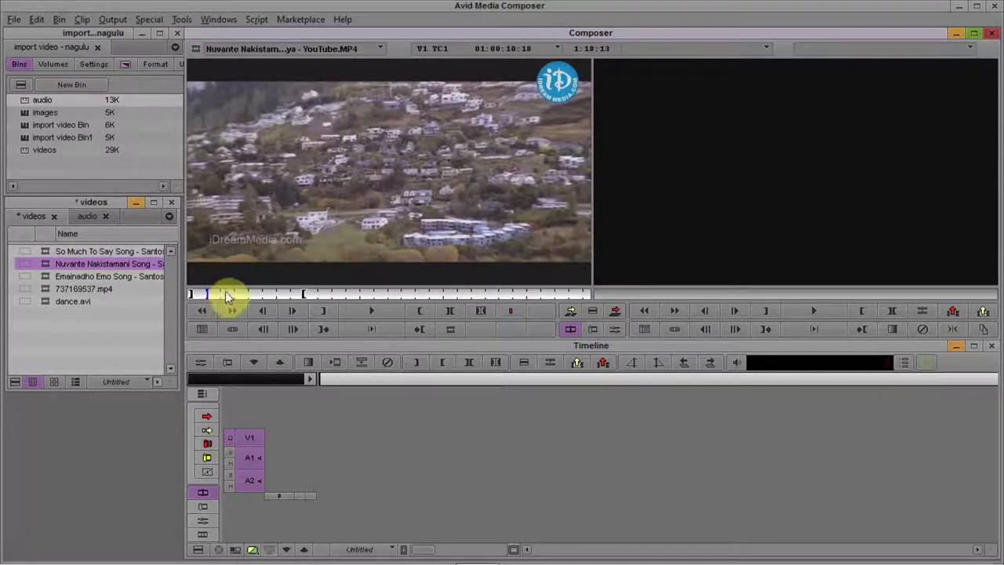
key(space)
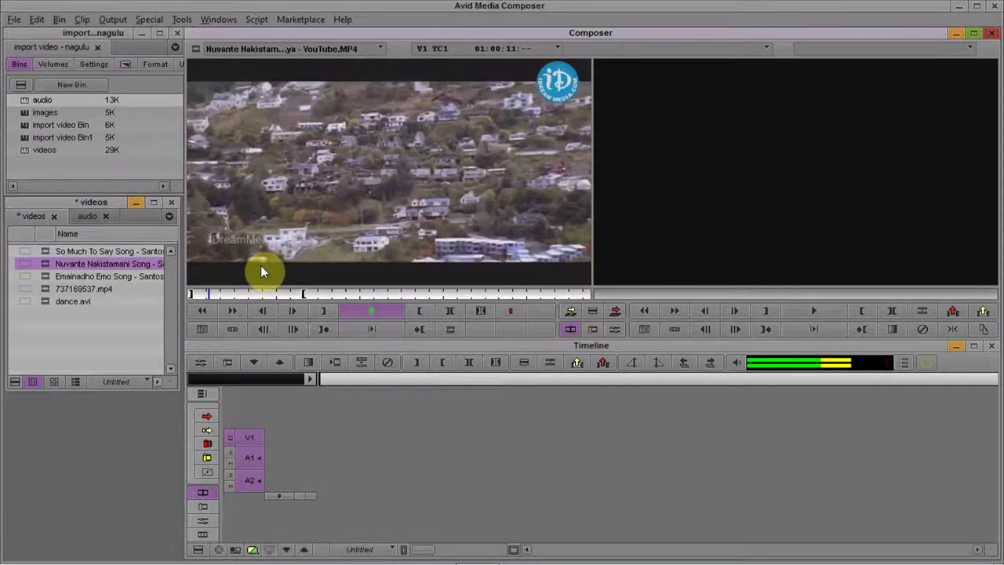
key(space)
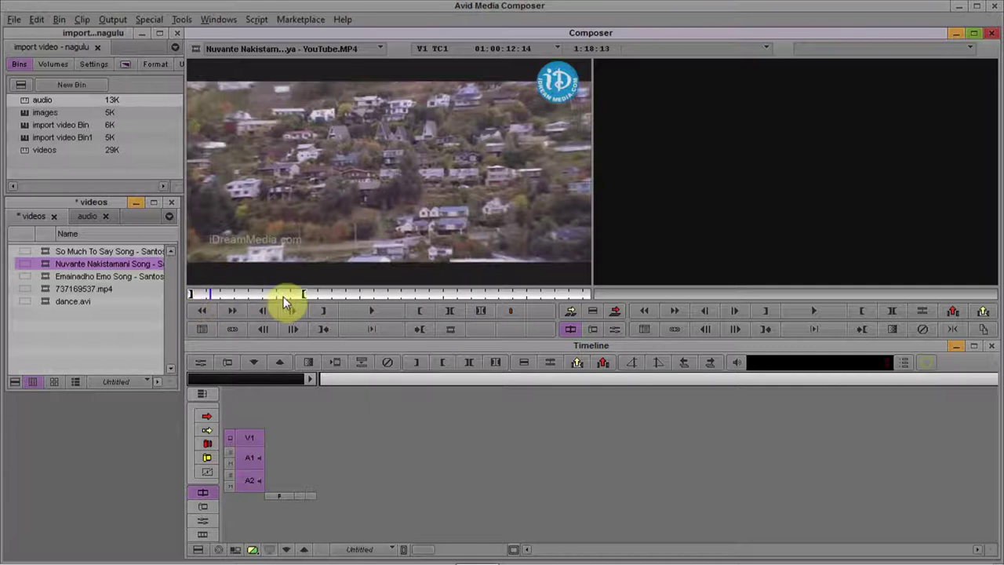
click(197, 294)
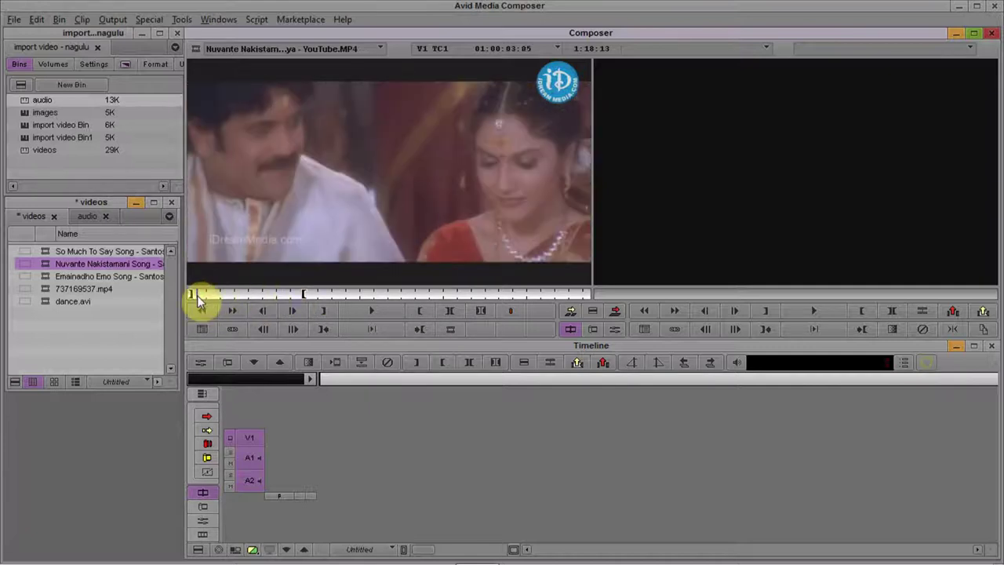
key(Home)
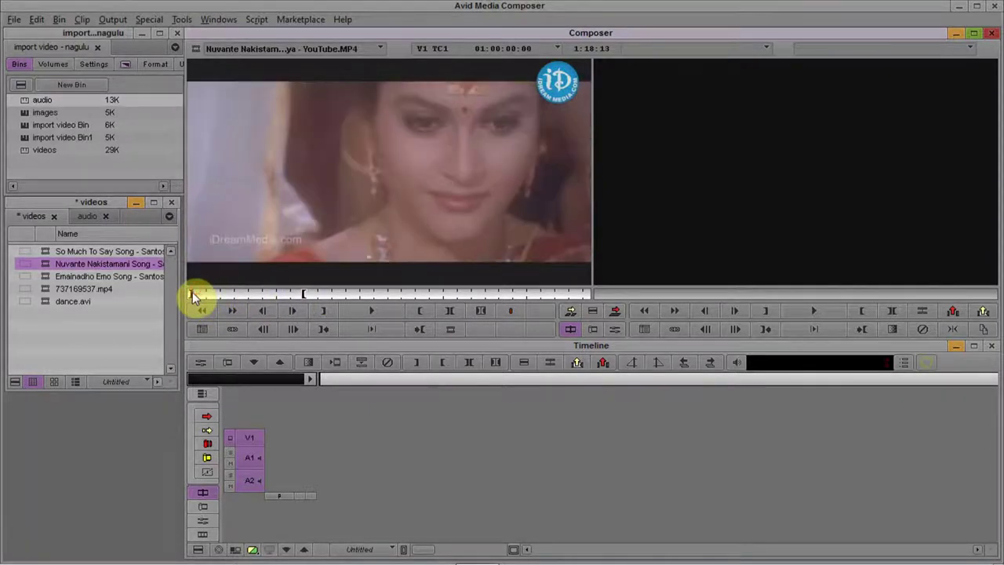
drag(254, 297, 305, 294)
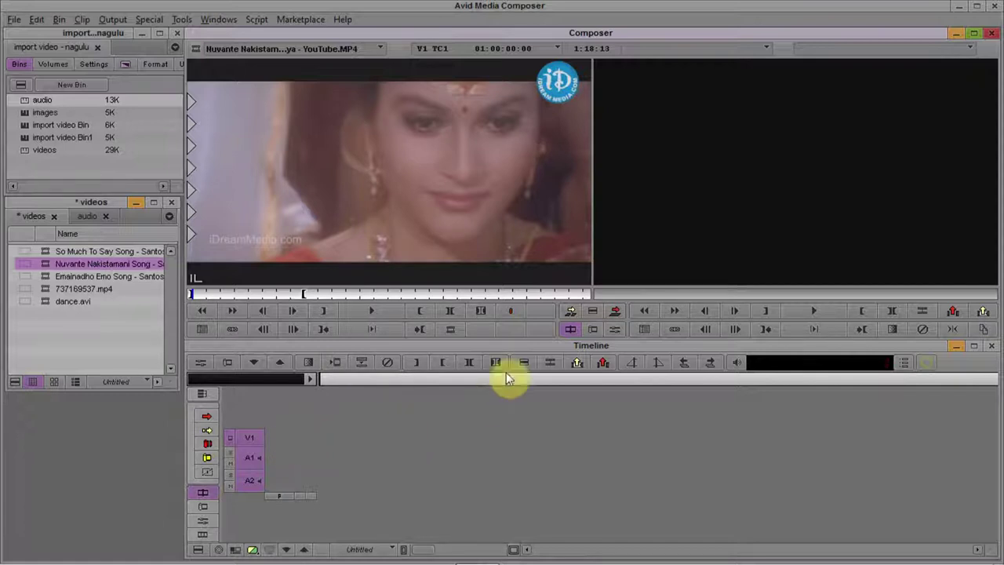
Splice the marked Nuvante clip into Untitled Sequence.02, stored in a new bin, import video Bin2
click(570, 314)
click(571, 314)
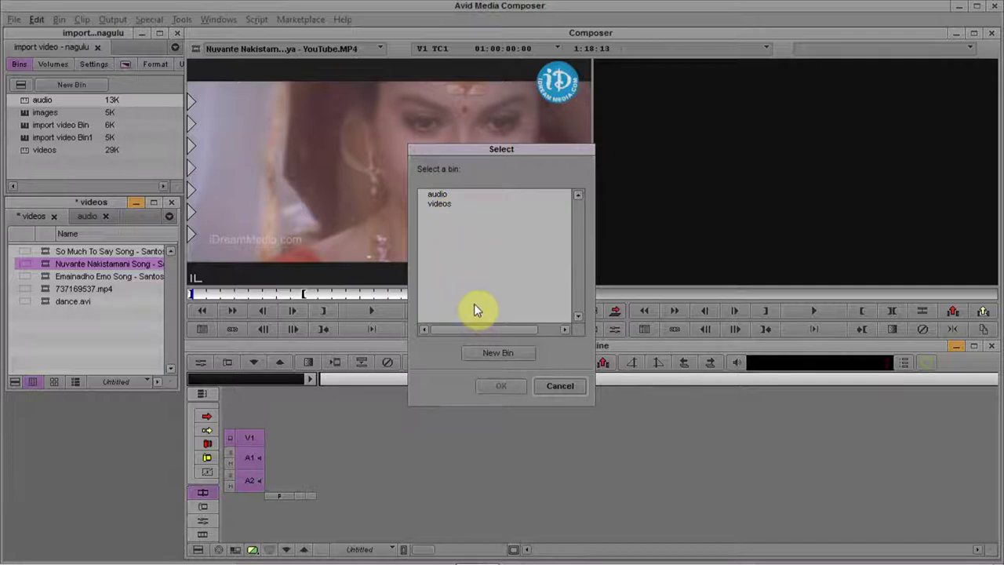
click(502, 353)
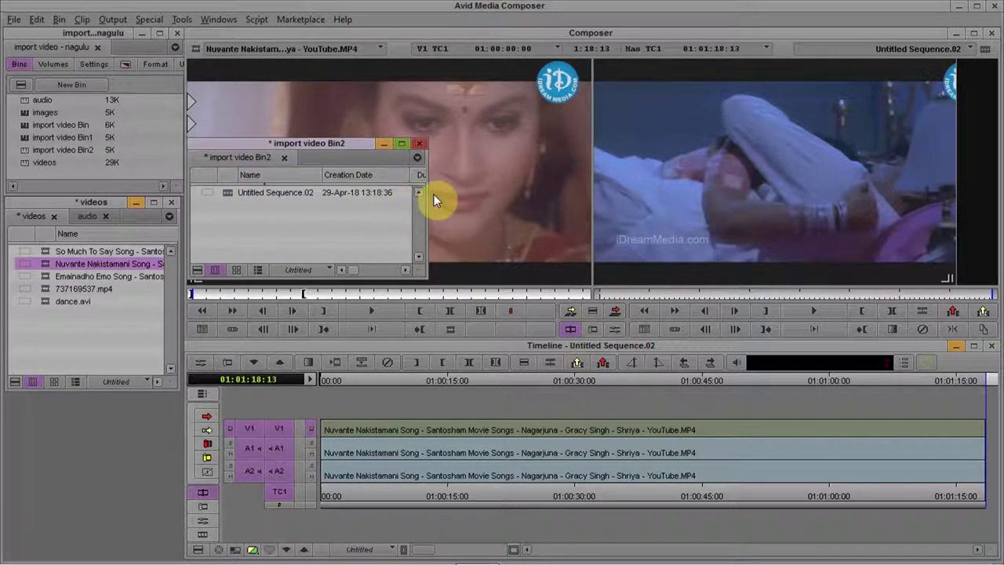
Dock the import video Bin2 window among the bin tabs and switch back to the videos bin
drag(425, 196, 357, 196)
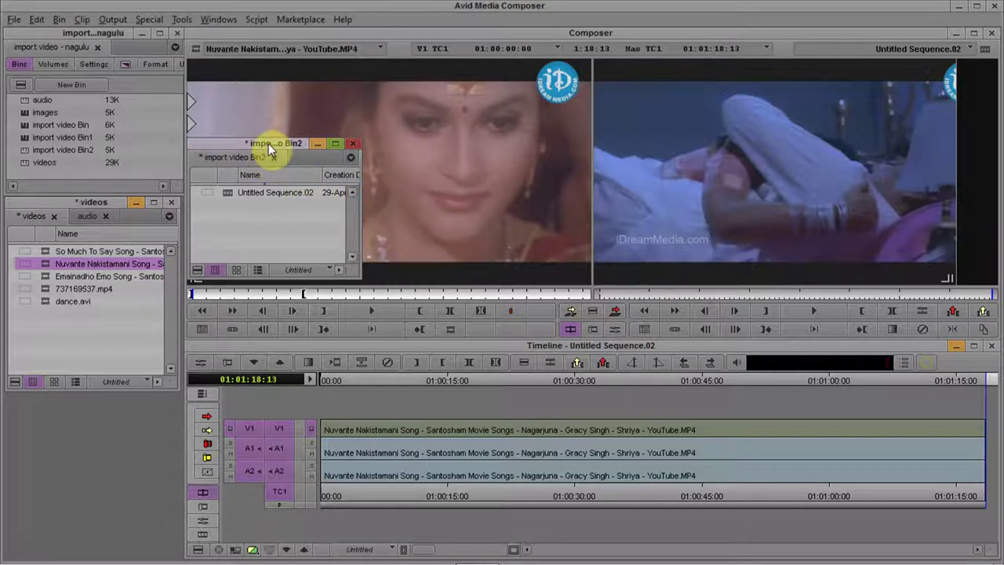
drag(268, 144, 125, 214)
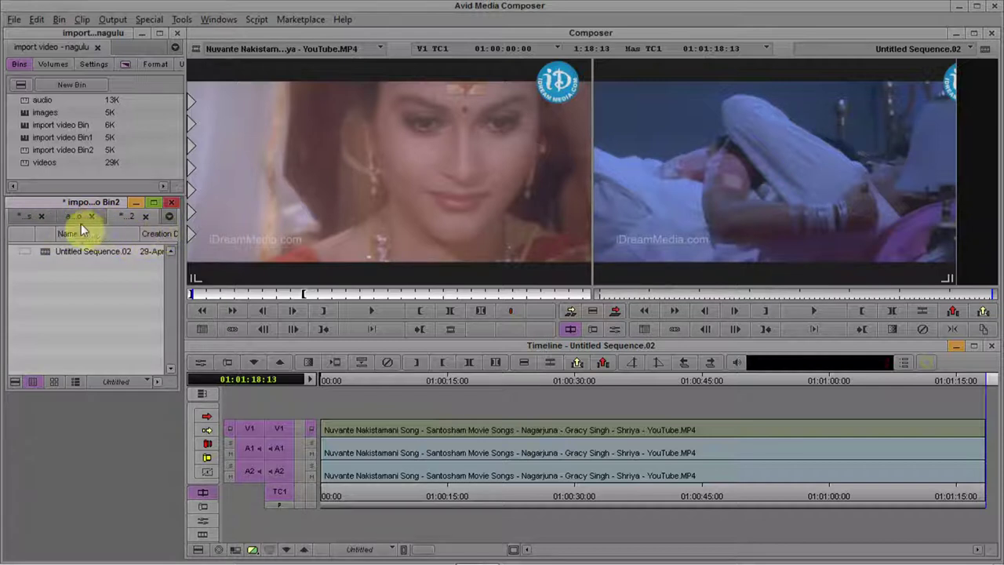
click(168, 219)
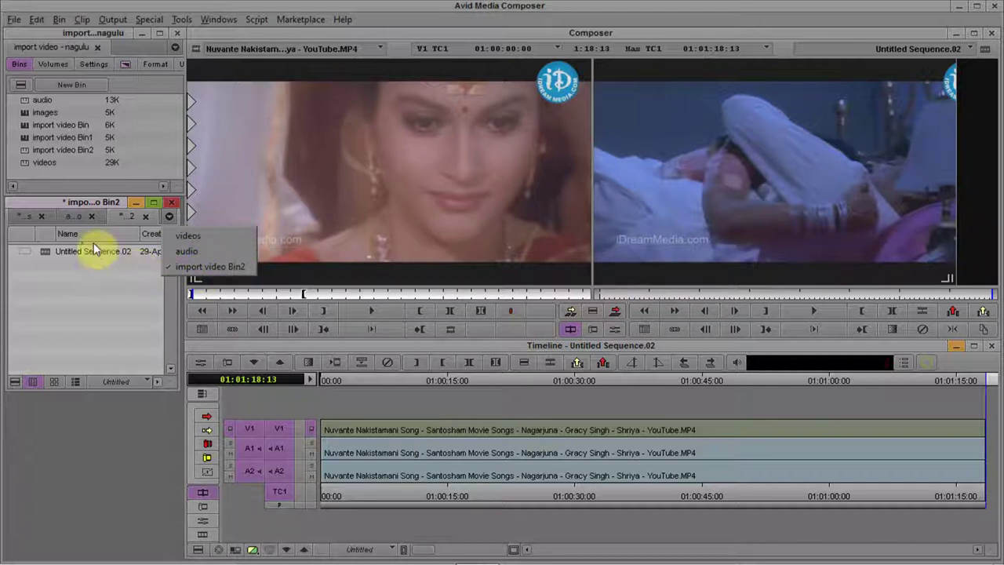
click(195, 235)
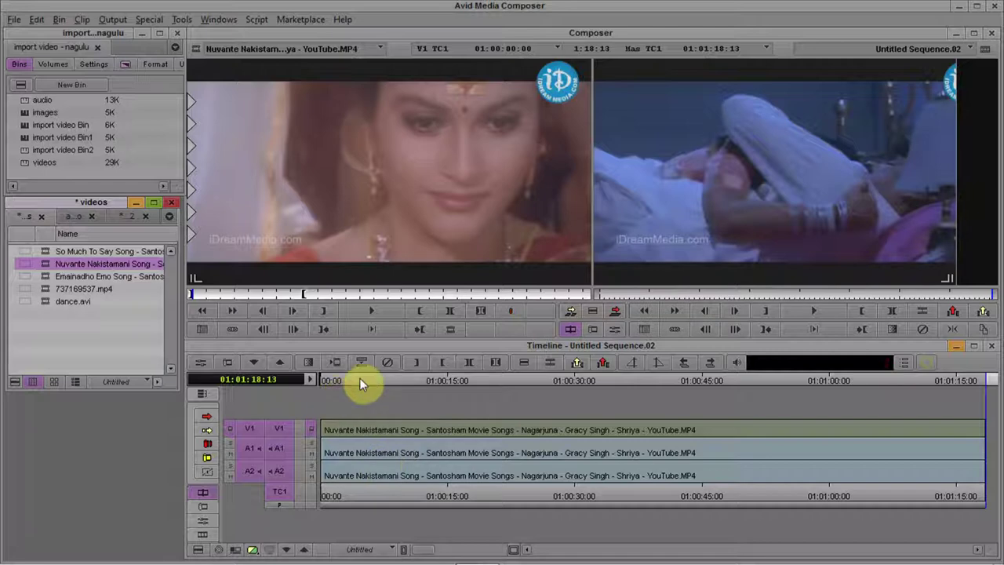
drag(436, 380, 395, 390)
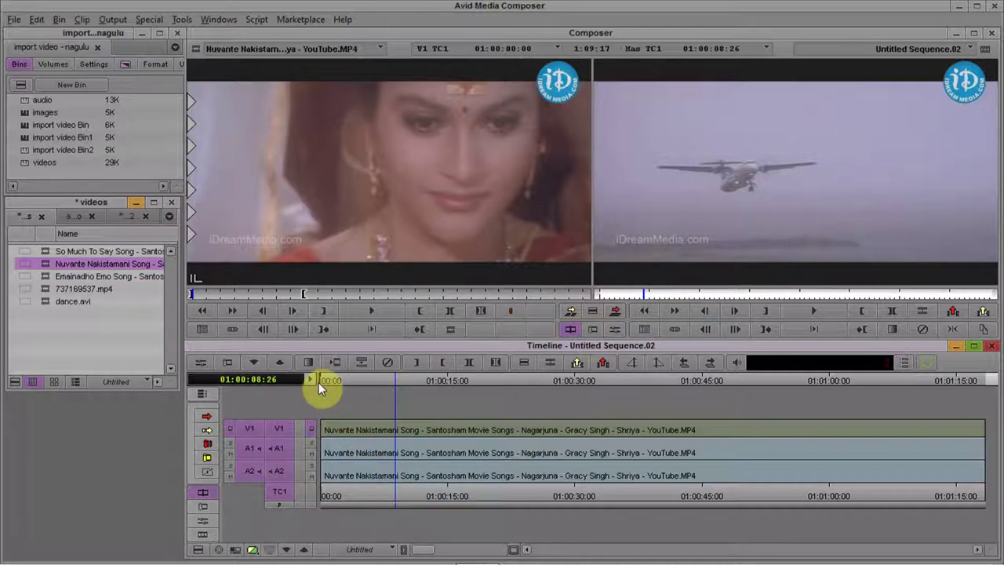
key(Home)
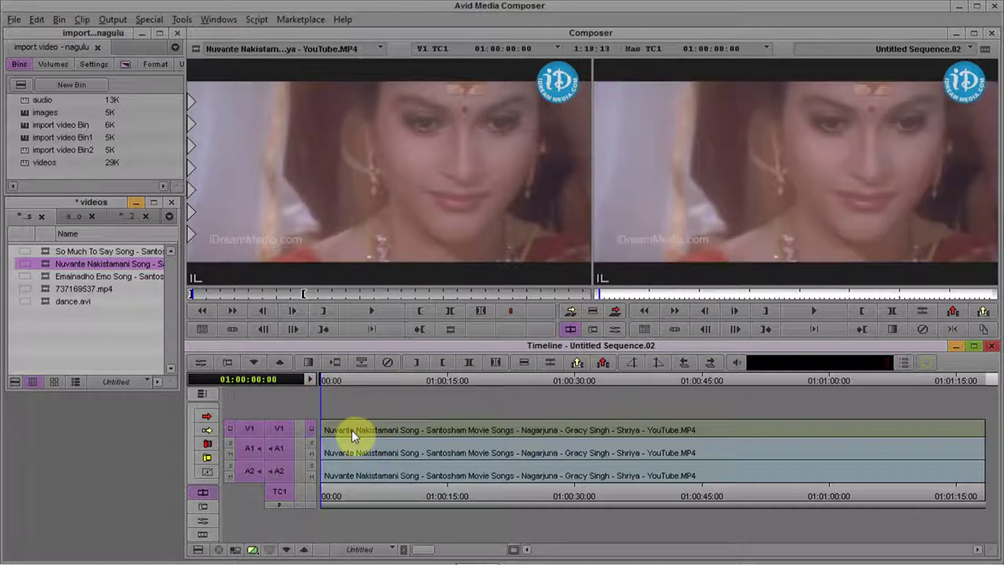
key(End)
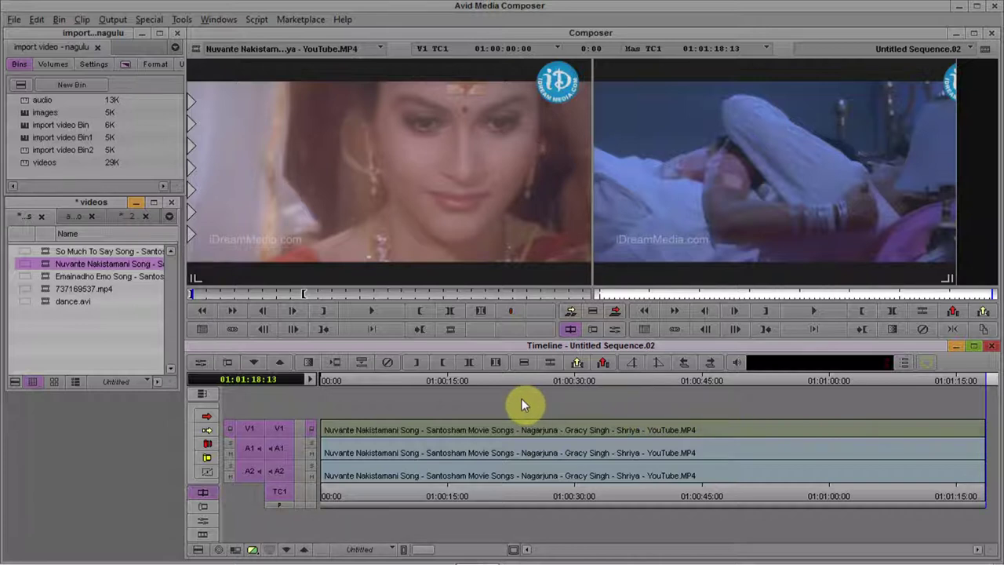
key(Home)
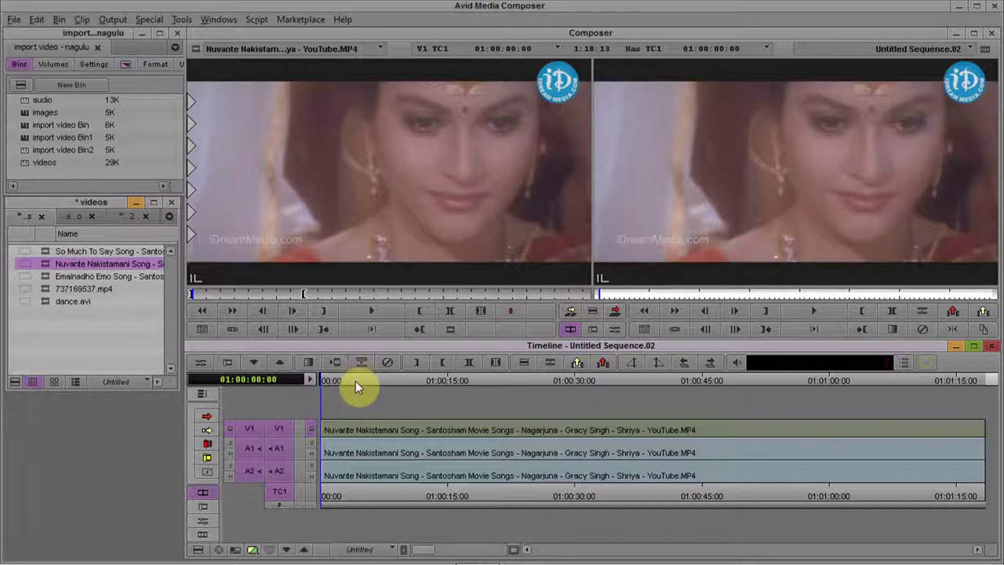
key(space)
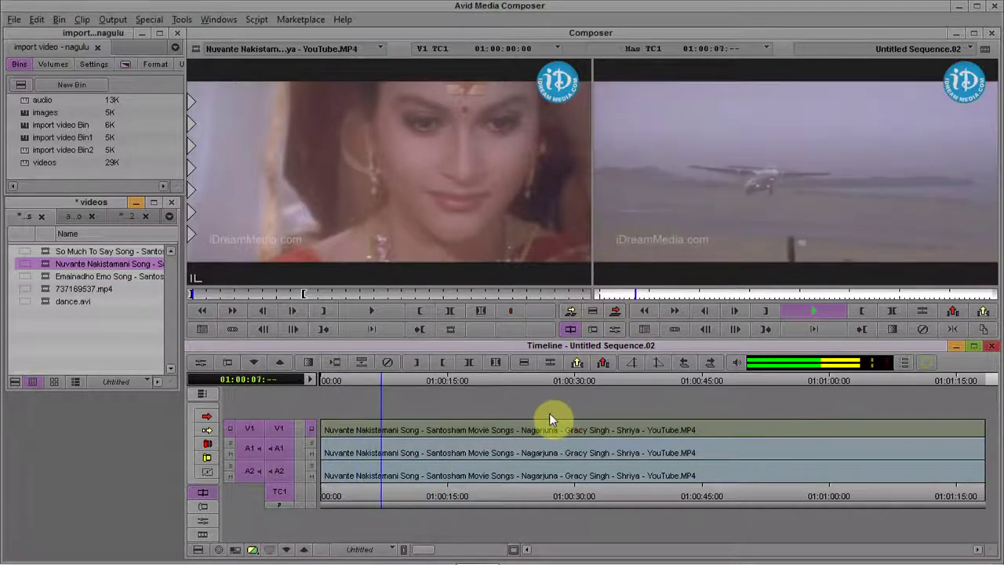
key(space)
drag(381, 379, 320, 382)
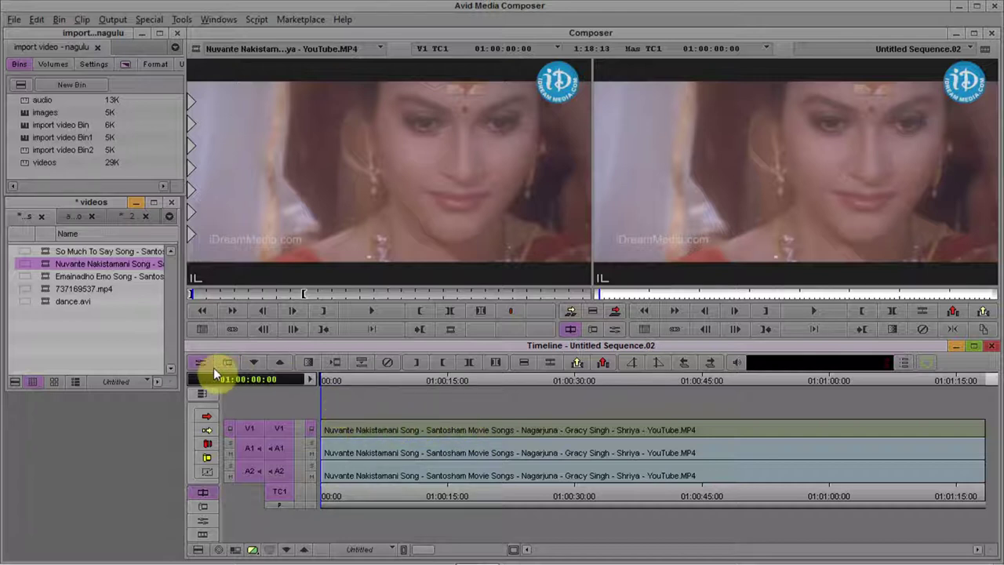
click(170, 216)
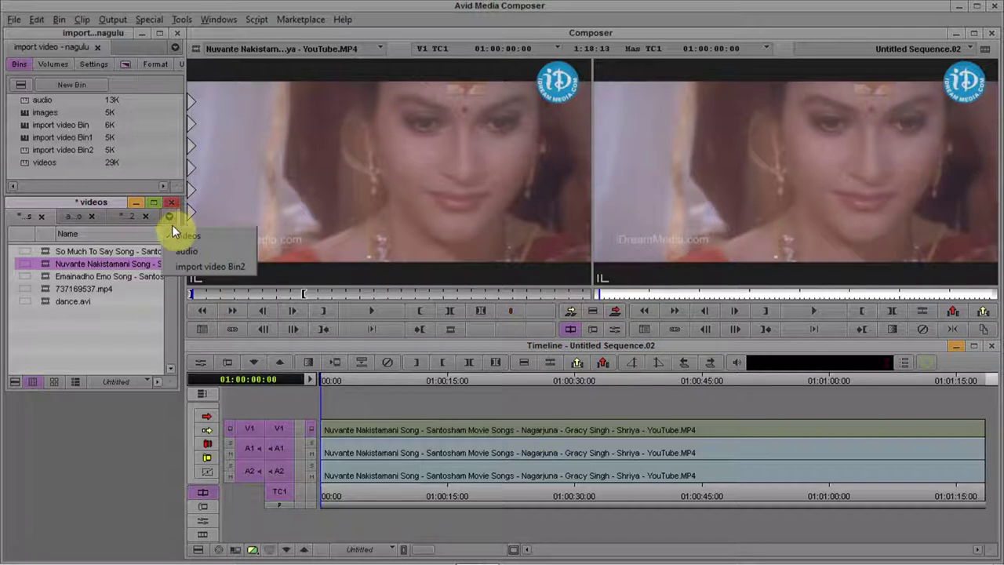
Switch to the audio bin and load Emainadho Emo-SenSongsMp3.Co.mp3 into the source monitor
click(187, 250)
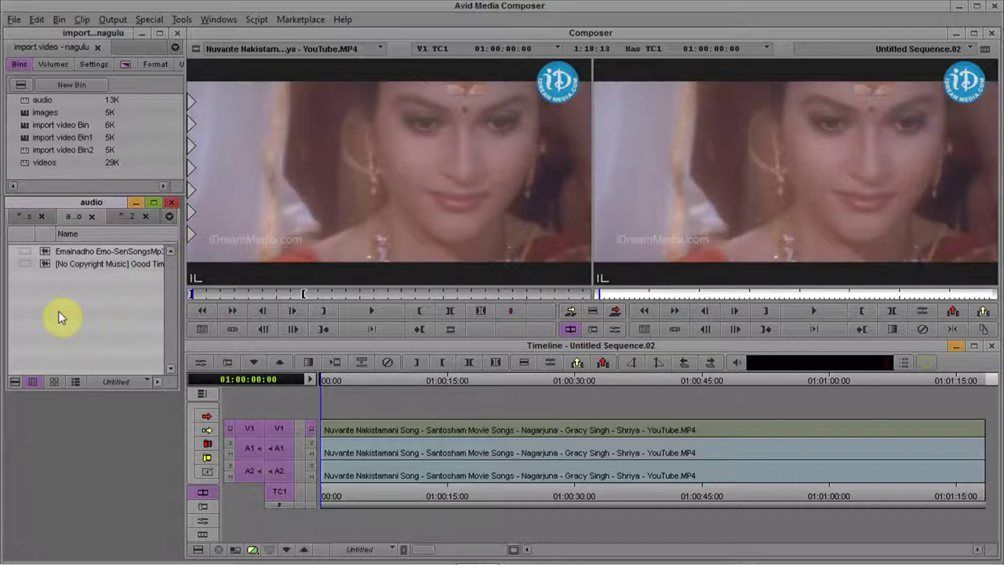
click(47, 254)
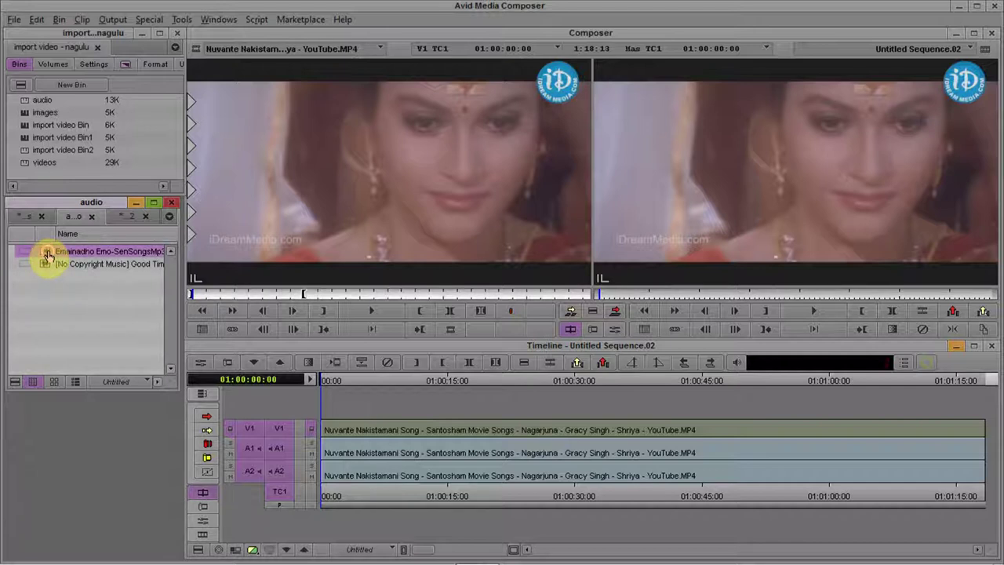
double_click(47, 254)
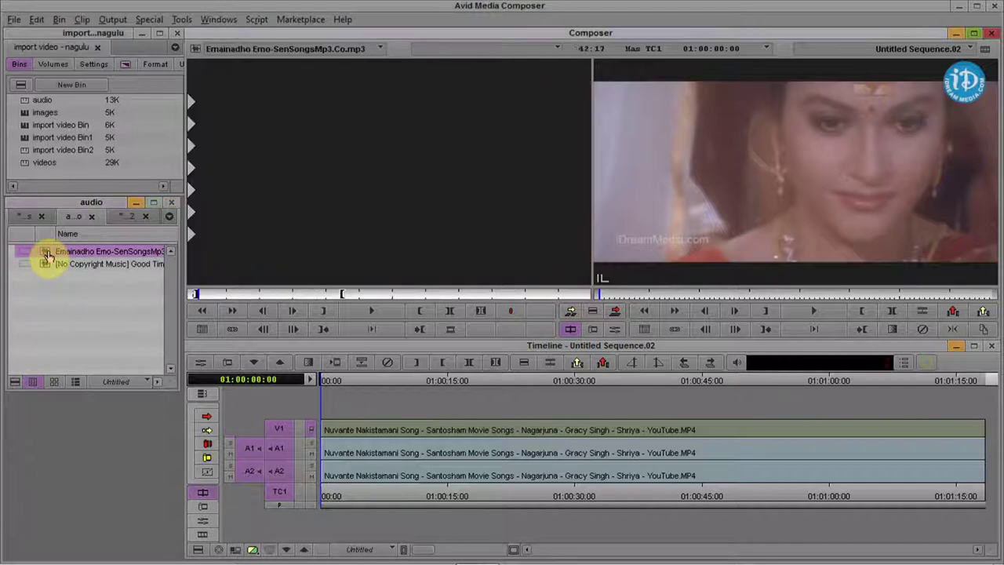
click(339, 294)
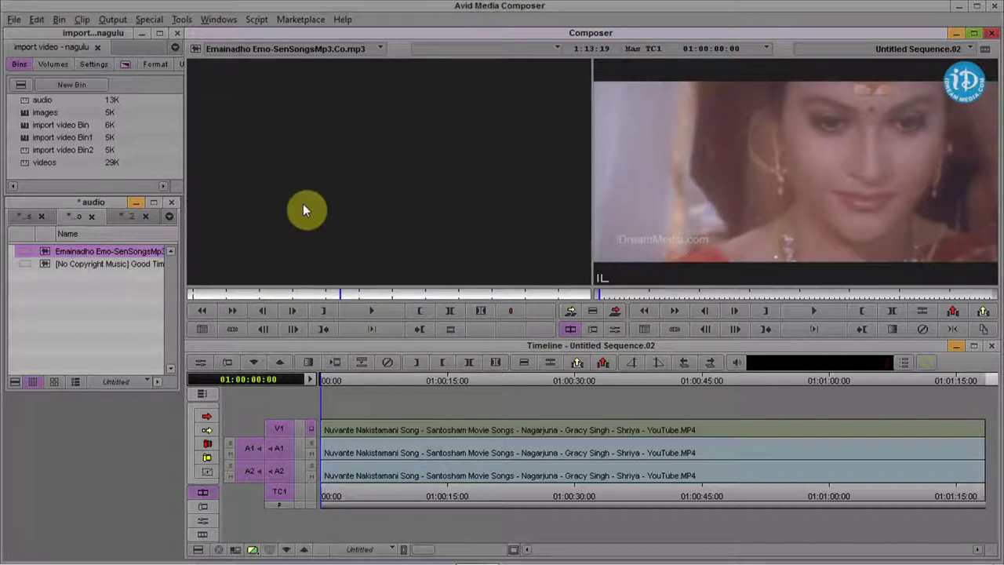
click(332, 410)
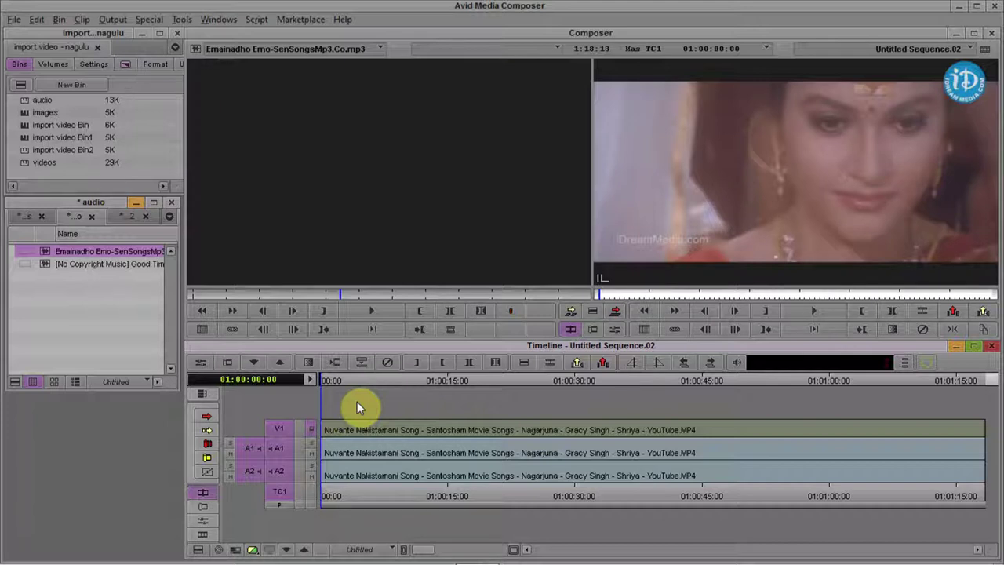
Add audio tracks A3 and A4 to the sequence with Ctrl+U and select them as record tracks
key(ctrl+u)
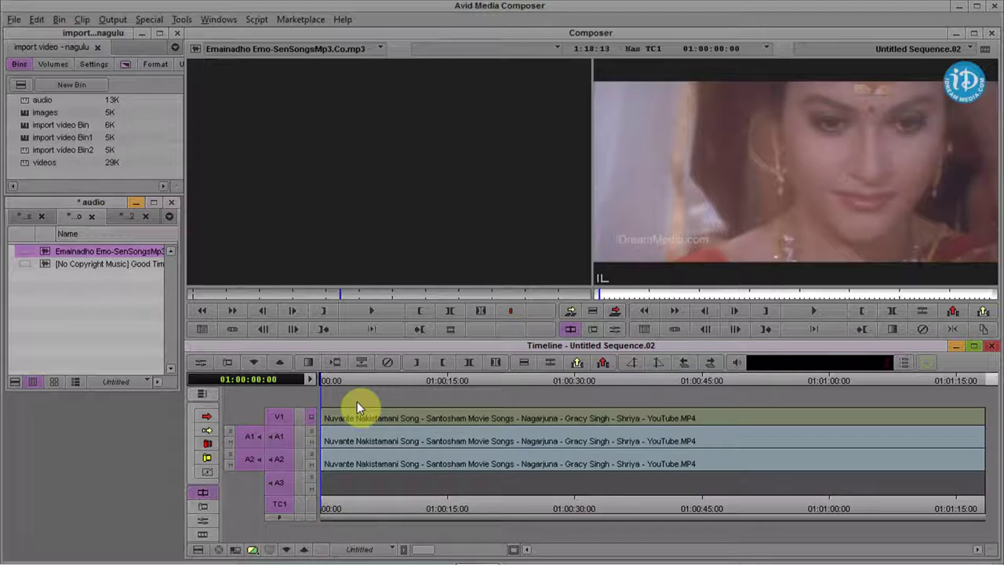
key(ctrl+u)
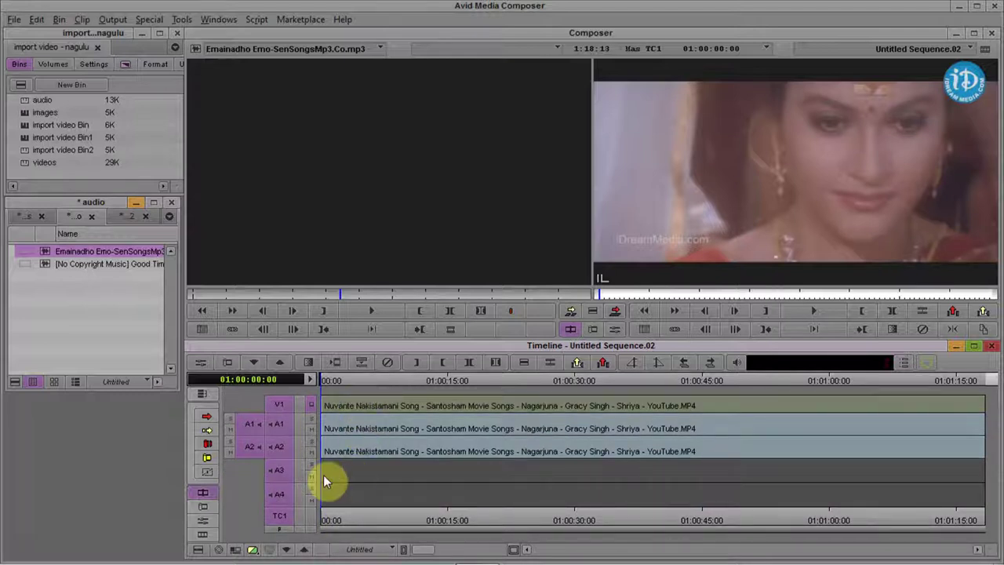
drag(265, 479, 277, 488)
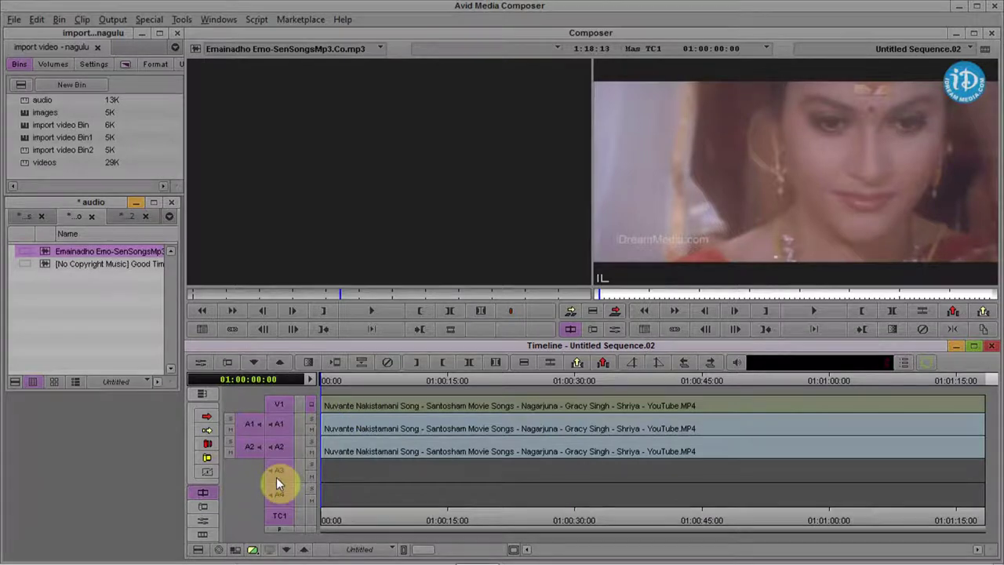
click(281, 474)
click(286, 501)
click(213, 255)
Preview the Emainadho mp3, rewind it to the start, and enable its source A2 channel
click(199, 295)
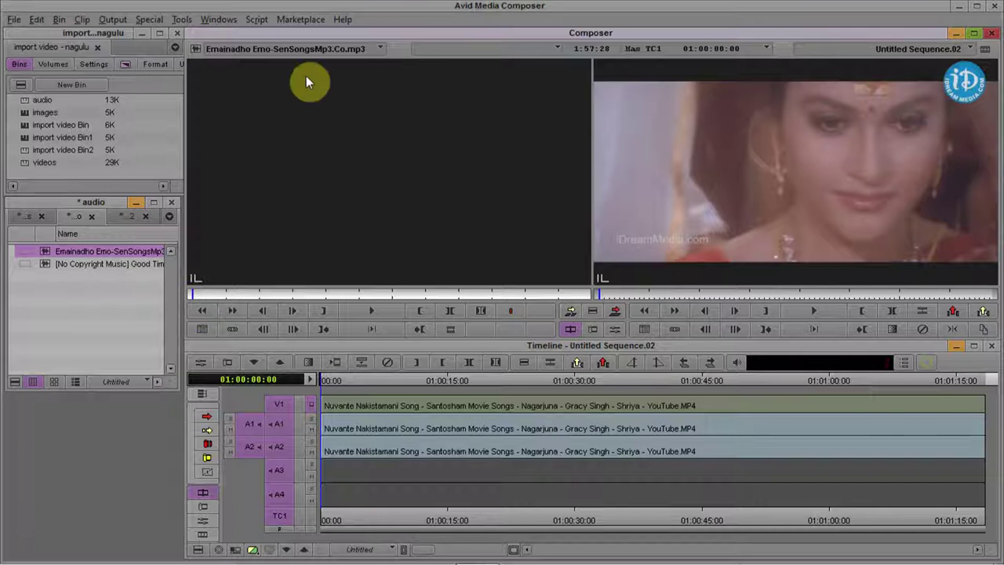
key(space)
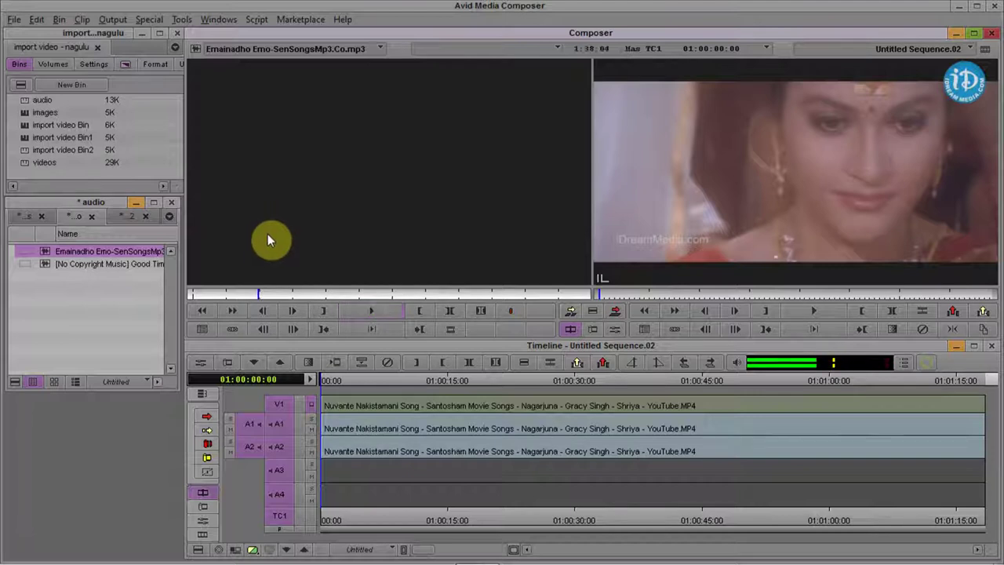
key(space)
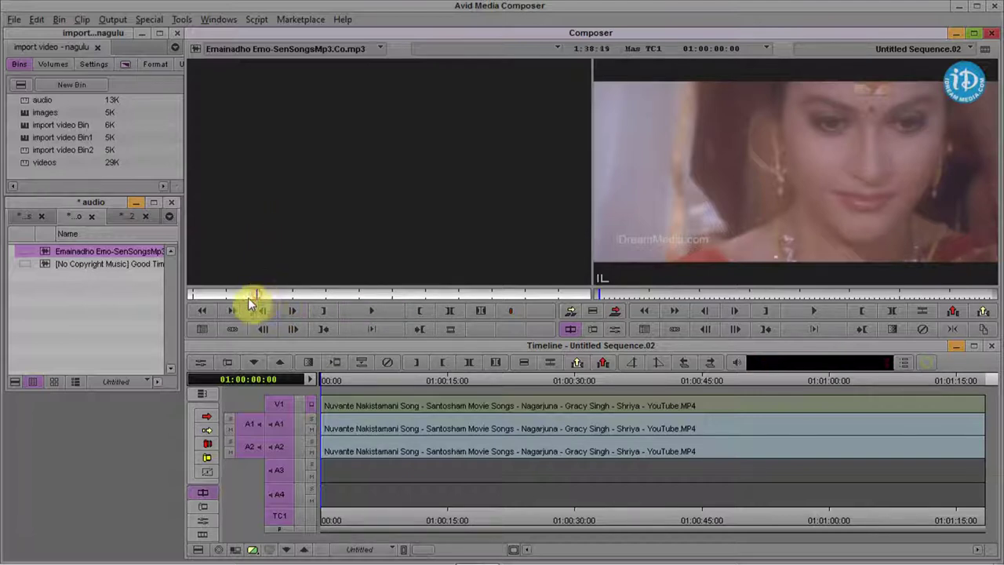
click(206, 310)
click(200, 311)
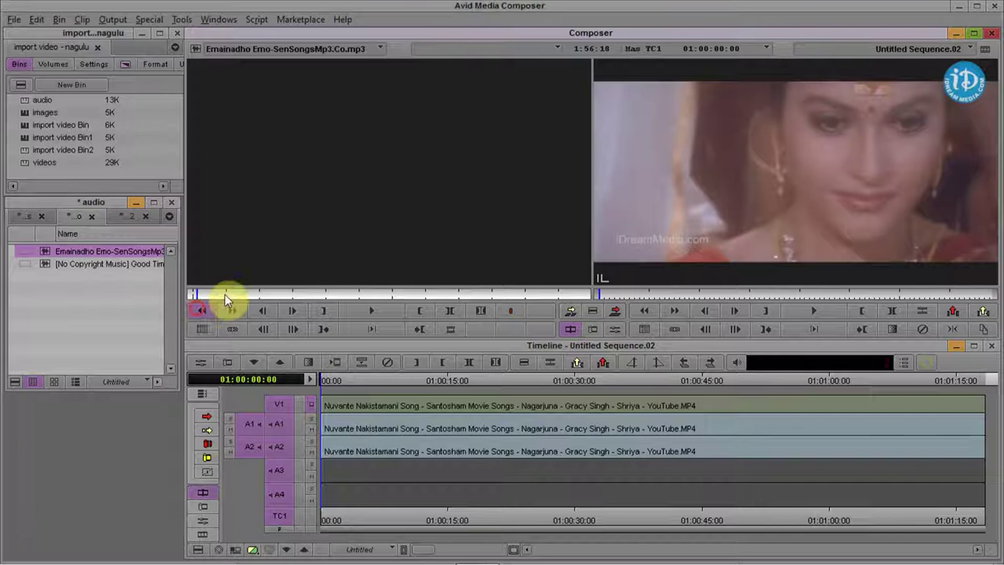
click(197, 305)
click(196, 298)
click(242, 448)
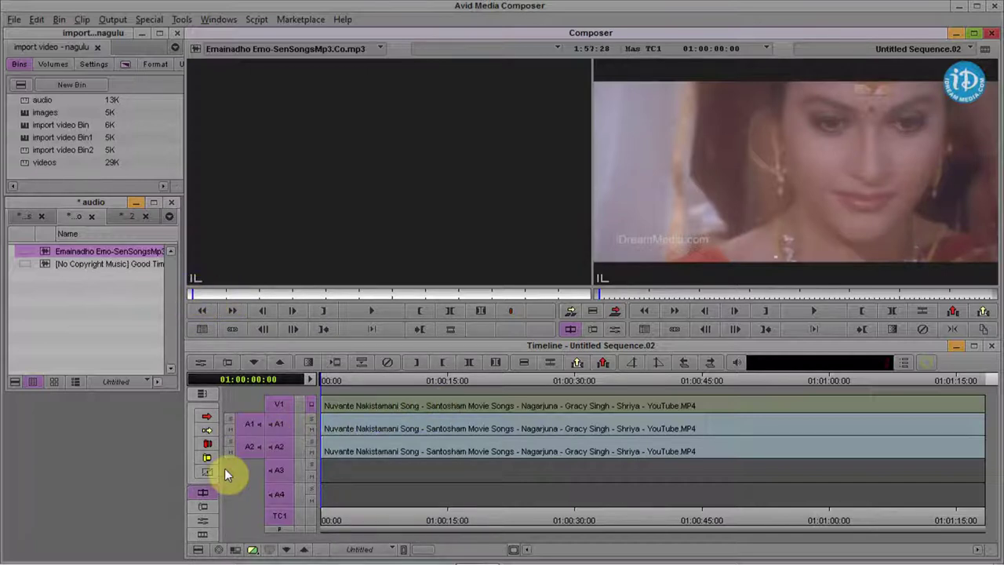
Patch the mp3's source A1 and A2 channels onto tracks A3 and A4, then rewind the mp3
click(280, 423)
click(280, 446)
click(279, 448)
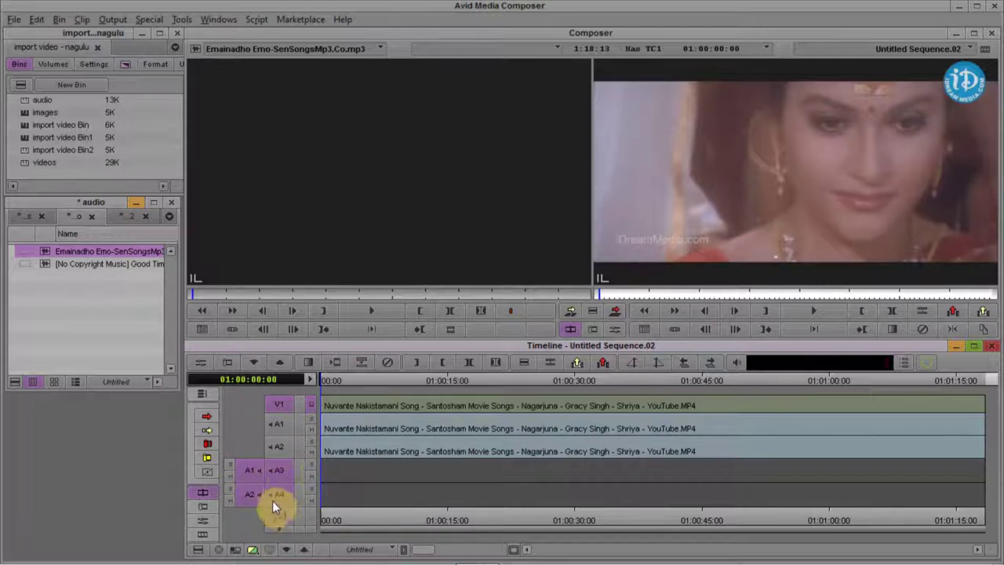
drag(248, 471, 266, 425)
drag(250, 493, 277, 451)
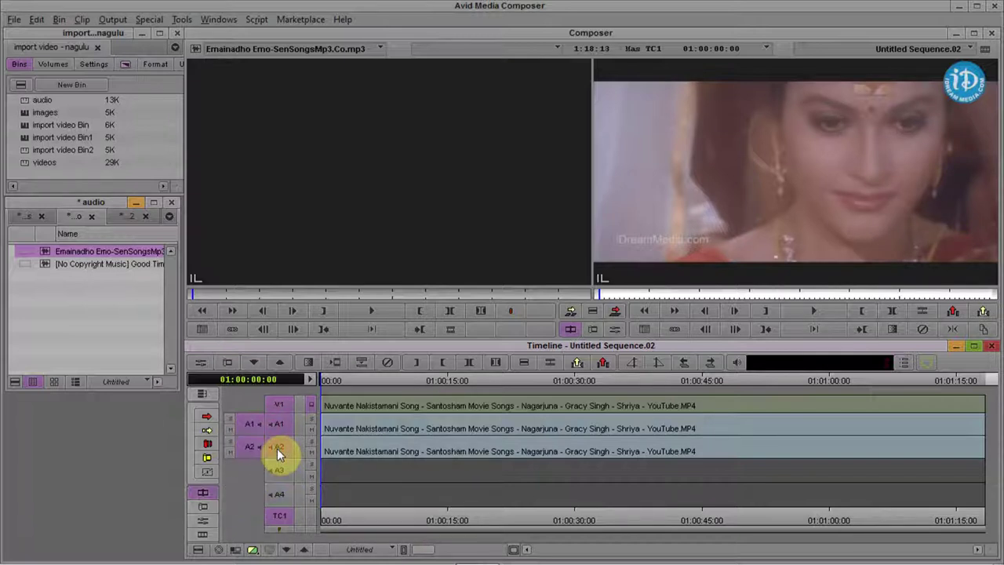
click(280, 492)
drag(247, 421, 281, 474)
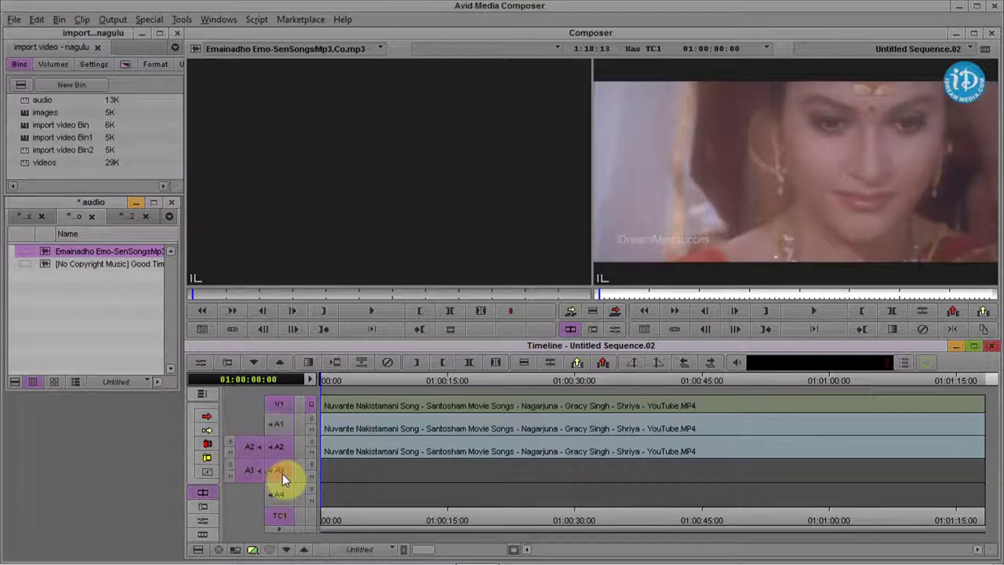
drag(248, 444, 282, 498)
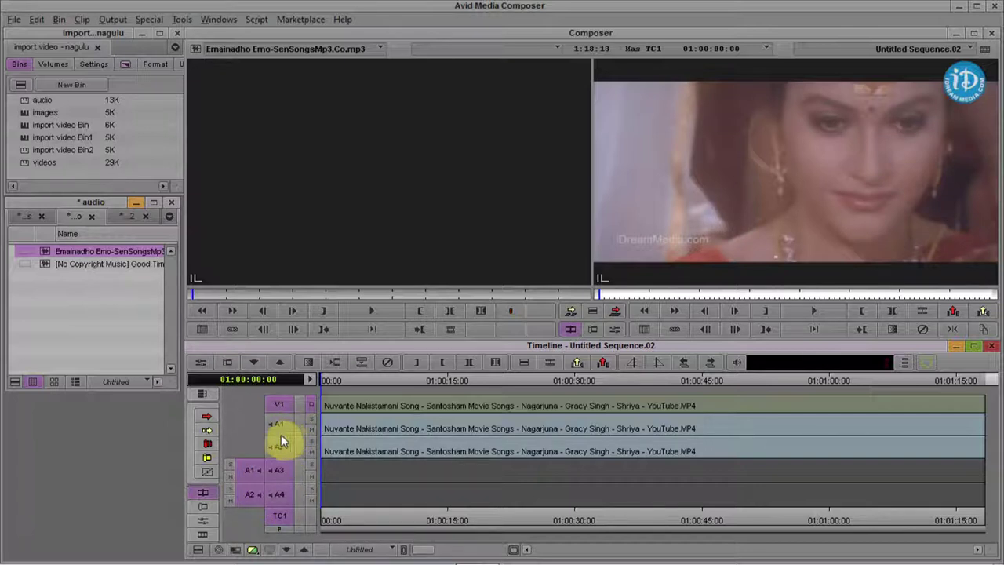
click(195, 296)
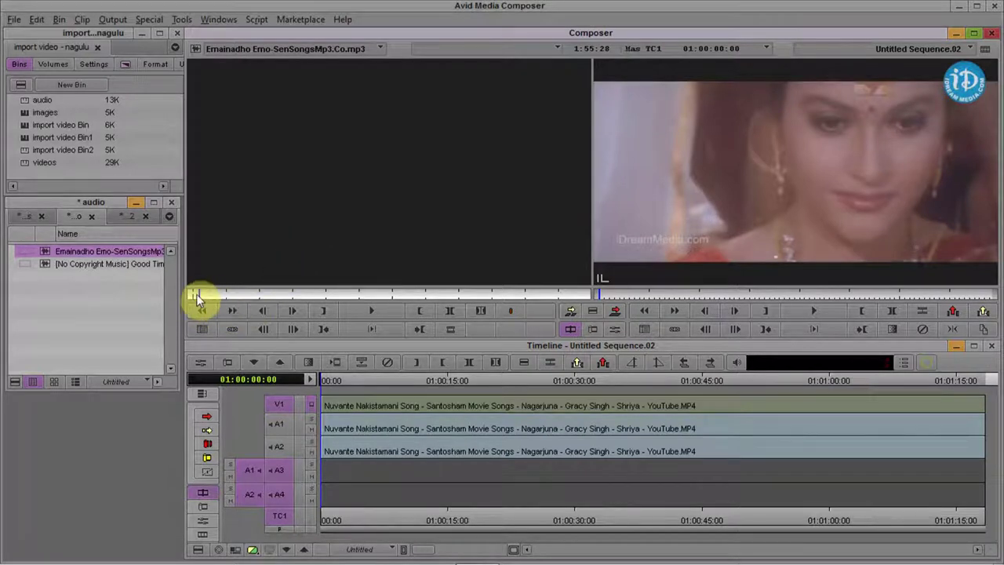
drag(218, 293, 288, 306)
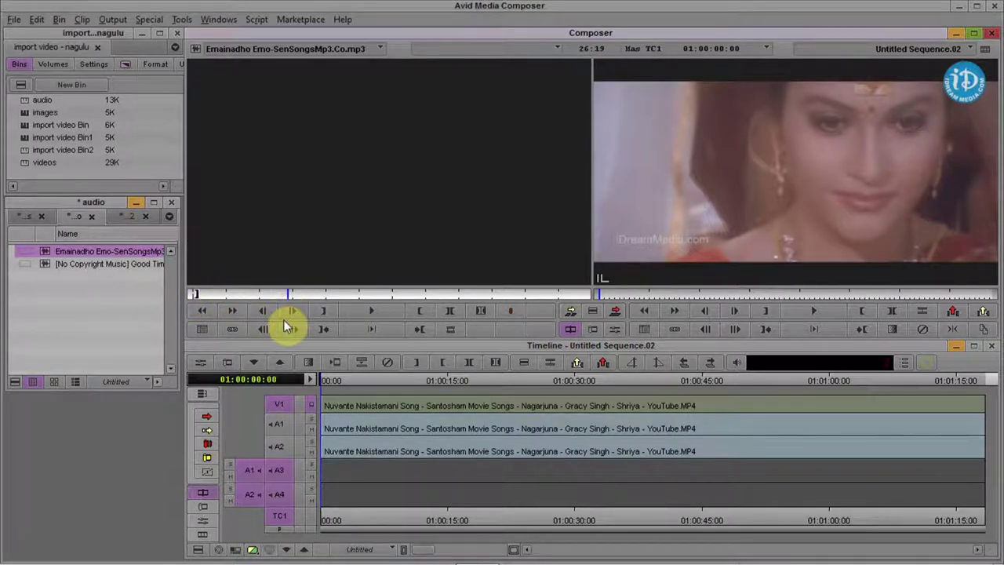
key(space)
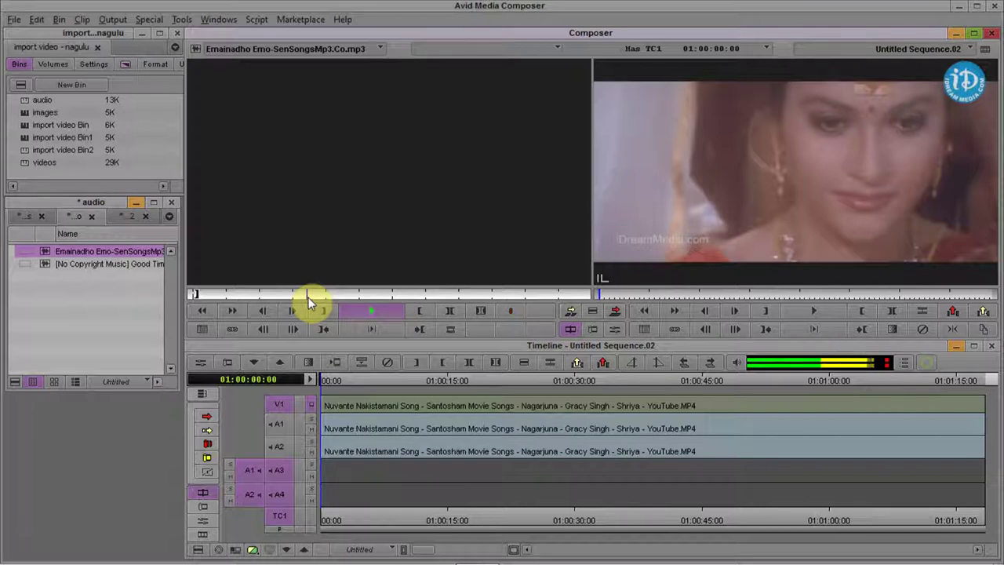
drag(308, 296, 426, 292)
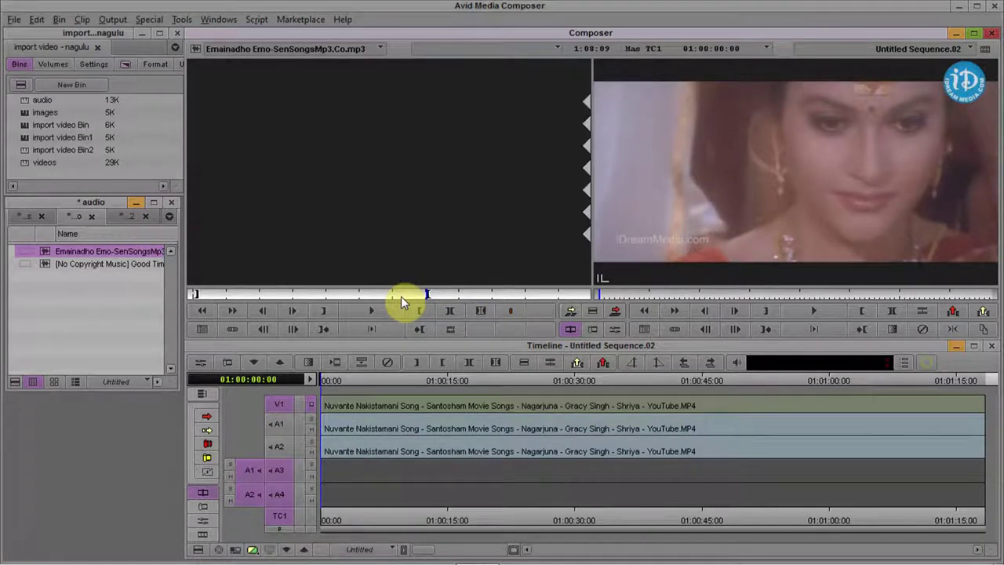
drag(201, 304, 295, 318)
click(207, 311)
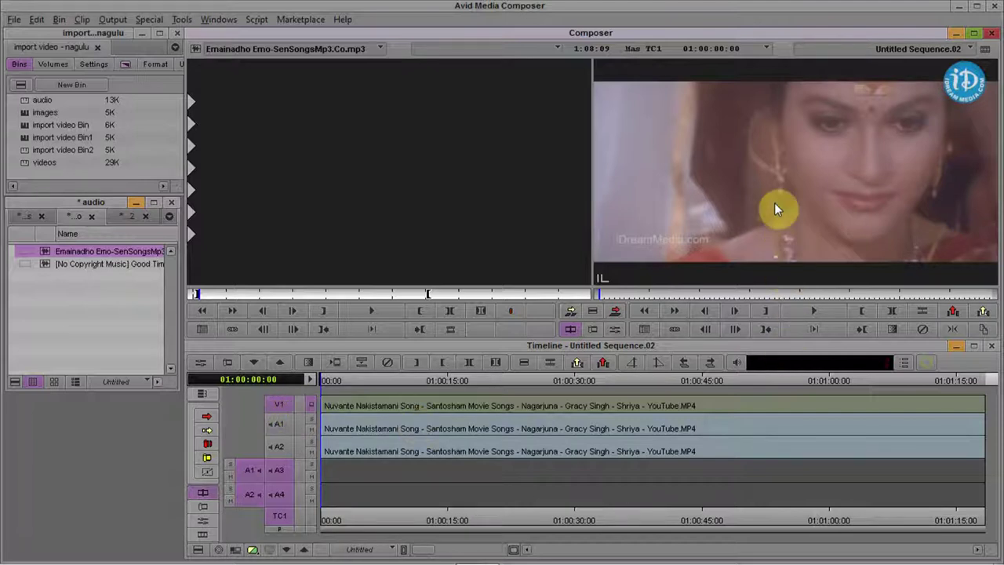
click(310, 405)
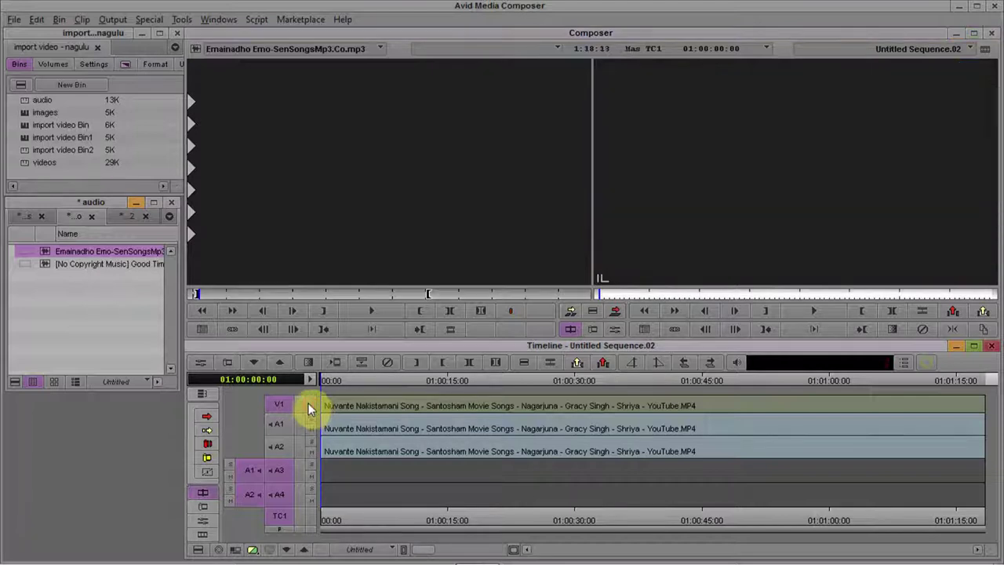
Cue the mp3 near its start, adjust the A3/A4 selection and show V1 again
click(289, 402)
click(207, 292)
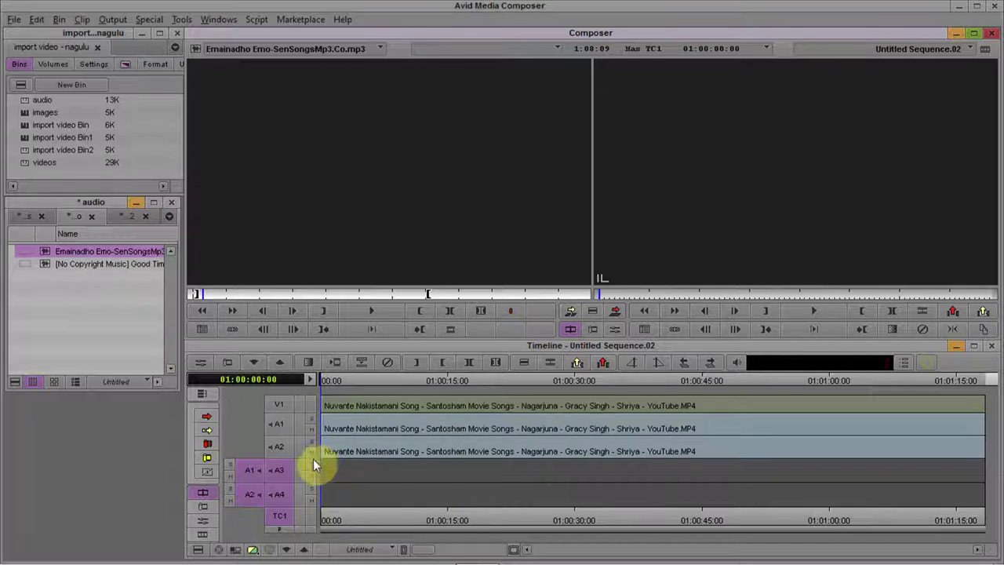
click(279, 472)
click(279, 496)
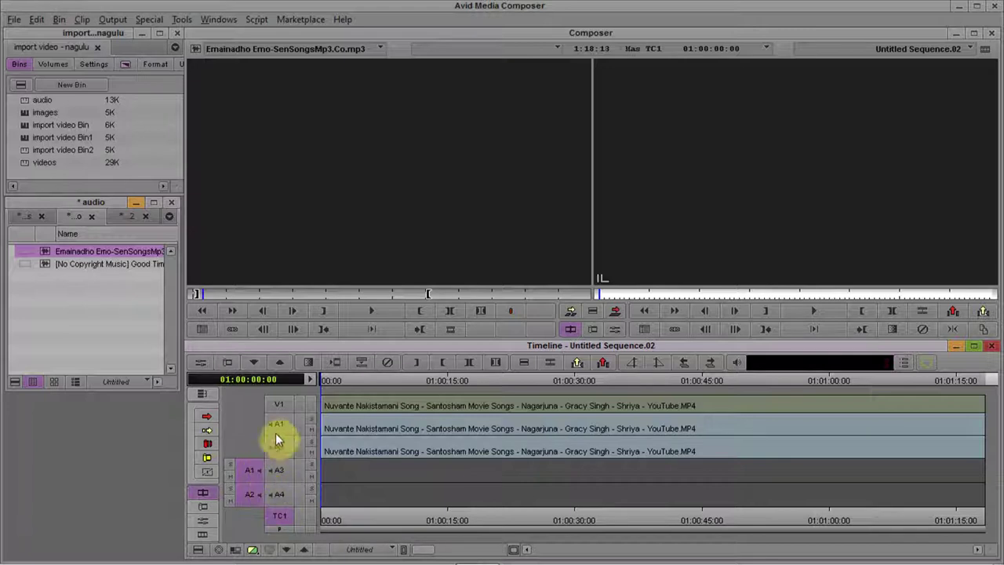
click(310, 405)
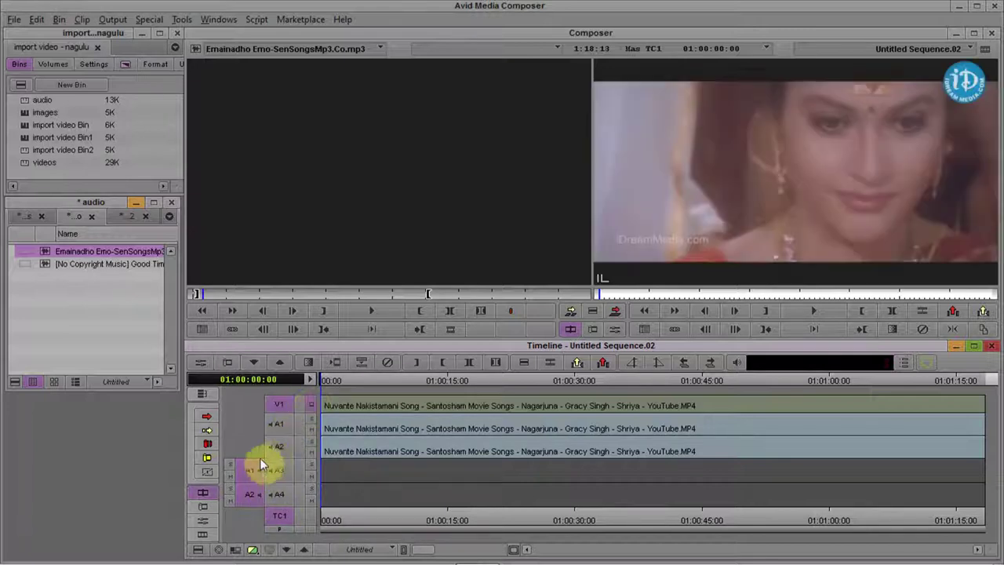
Patch the mp3's two channels onto A1 and A2, enable them, and play the sequence
drag(248, 470, 276, 424)
drag(254, 480, 274, 449)
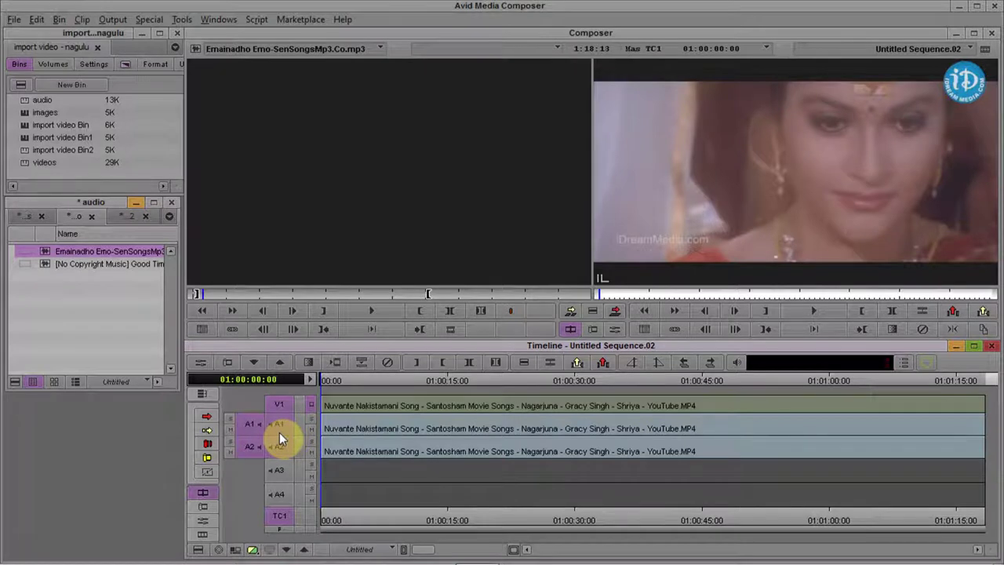
drag(279, 440, 290, 419)
key(space)
key(space)
drag(334, 380, 323, 382)
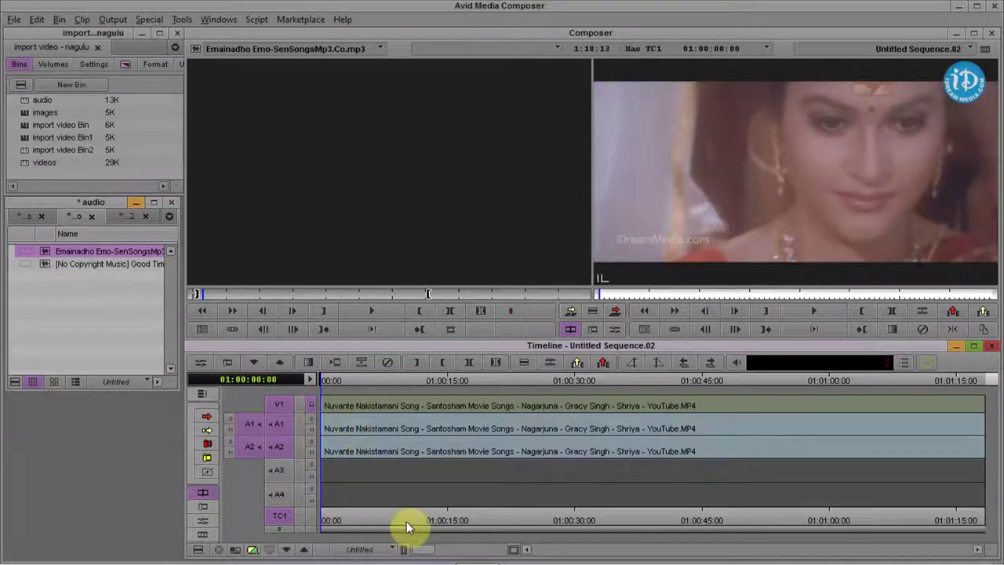
Cue the Emainadho mp3 to its start and splice it in at the sequence start
click(206, 297)
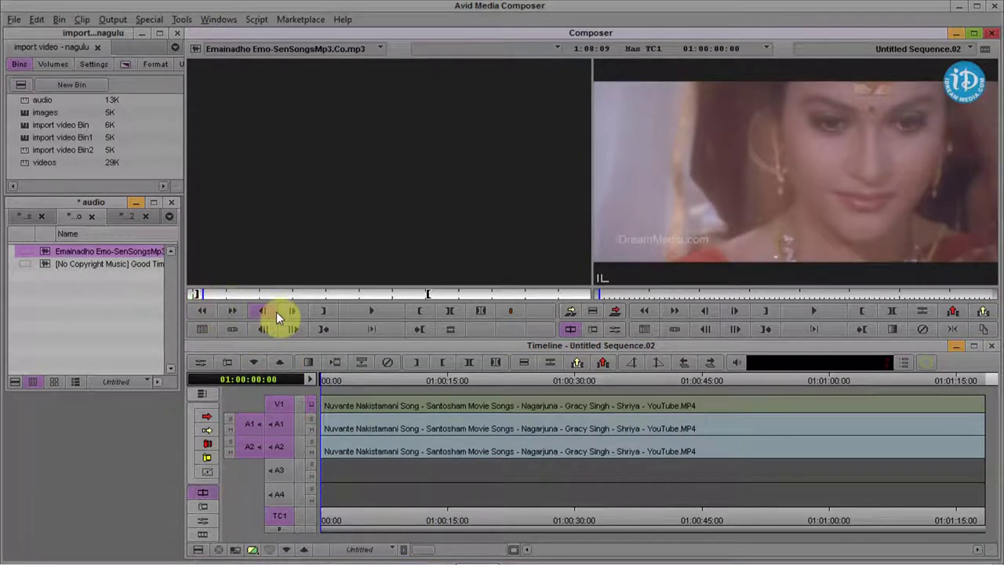
click(570, 313)
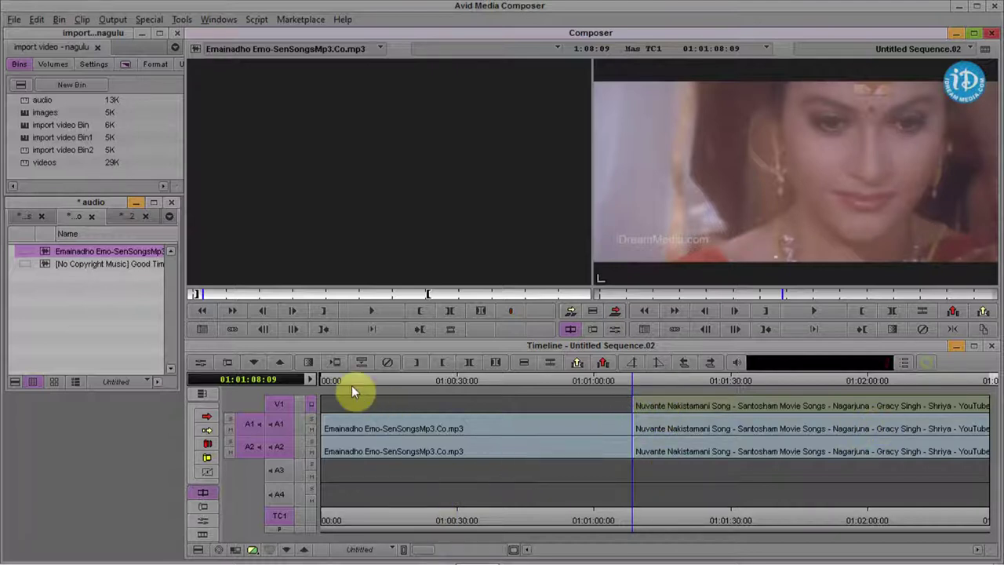
click(324, 380)
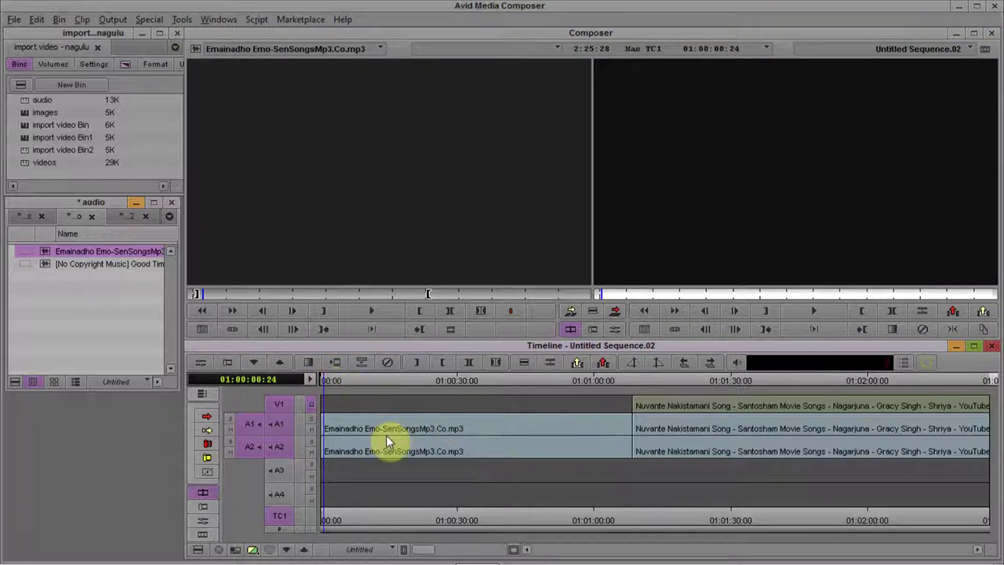
Play and scrub through the spliced sequence, then undo the Emainadho mp3 splice with Ctrl+Z
click(323, 379)
drag(320, 378, 322, 377)
key(space)
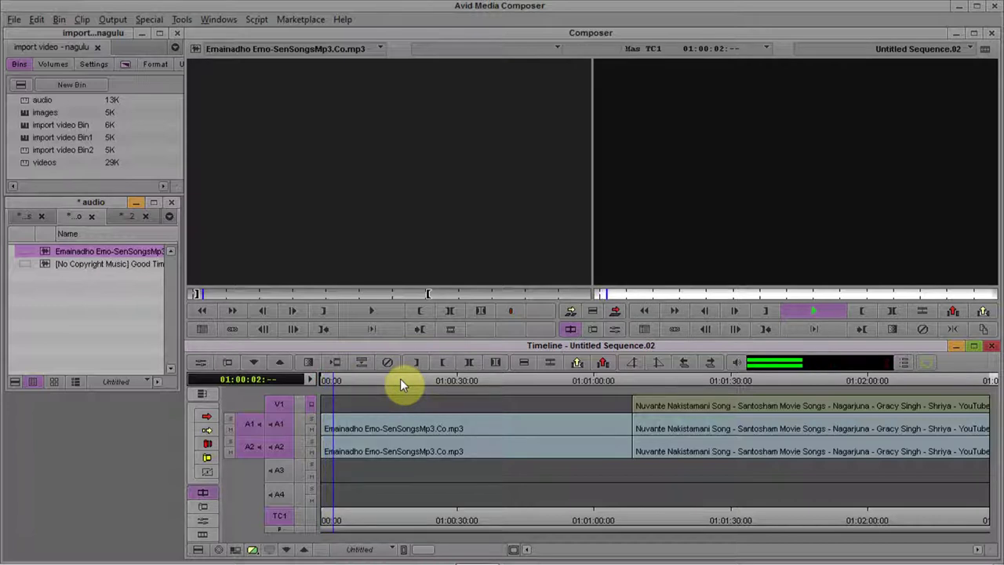
key(space)
click(625, 408)
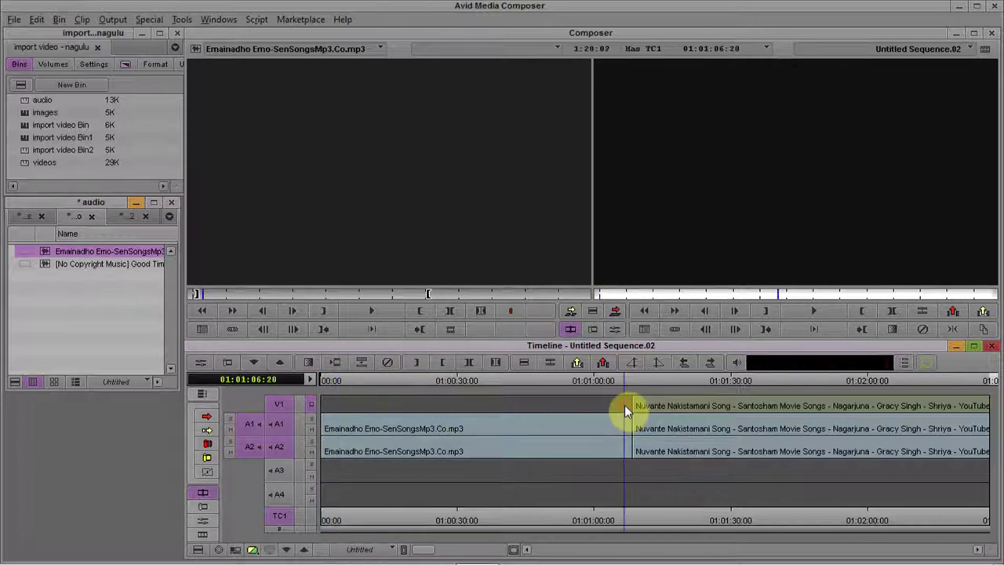
key(space)
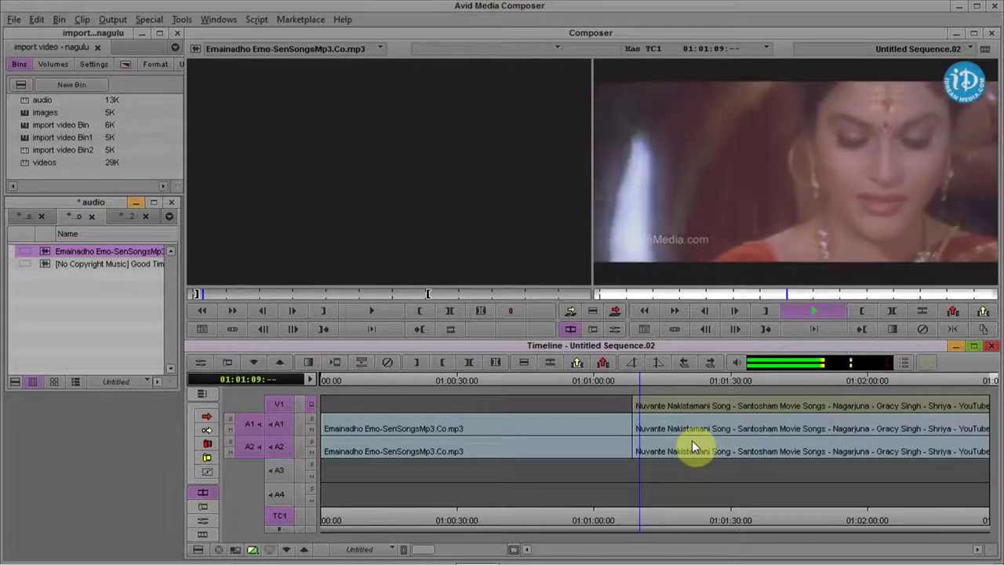
key(space)
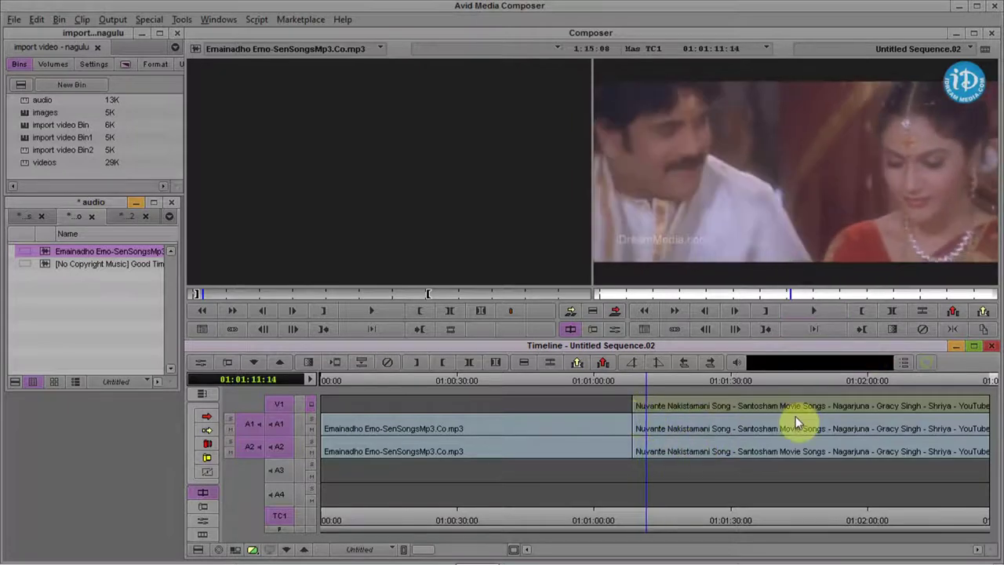
drag(646, 382, 581, 388)
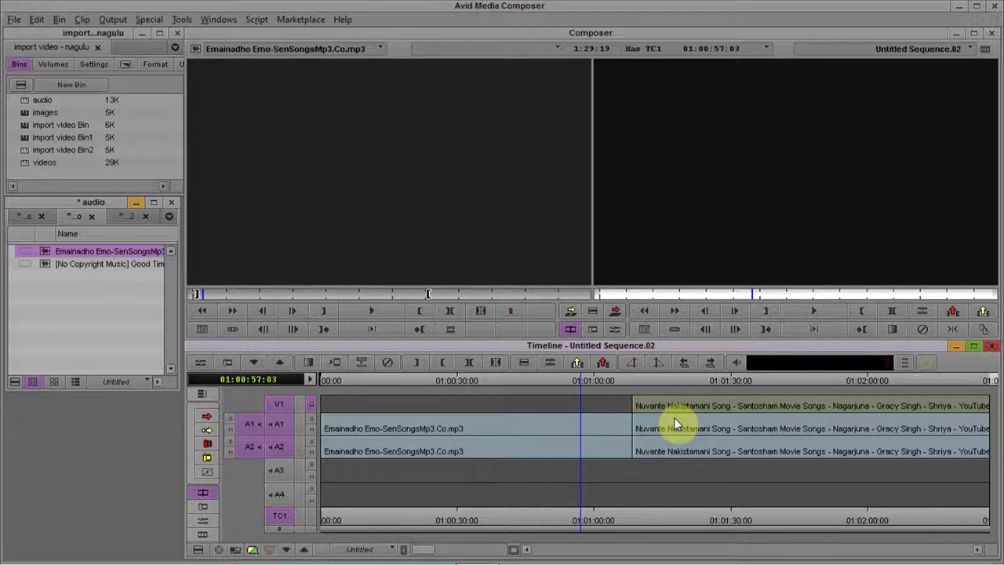
key(ctrl+z)
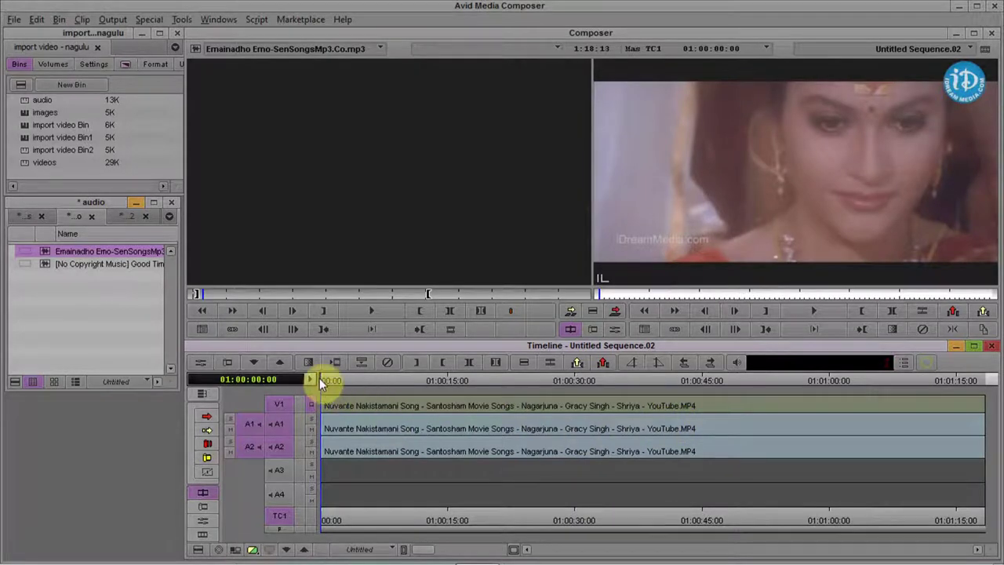
Patch source audio A1 and A2 onto sequence tracks A3 and A4
mouse_move(321, 378)
mouse_down()
mouse_move(477, 378)
mouse_move(322, 379)
mouse_up()
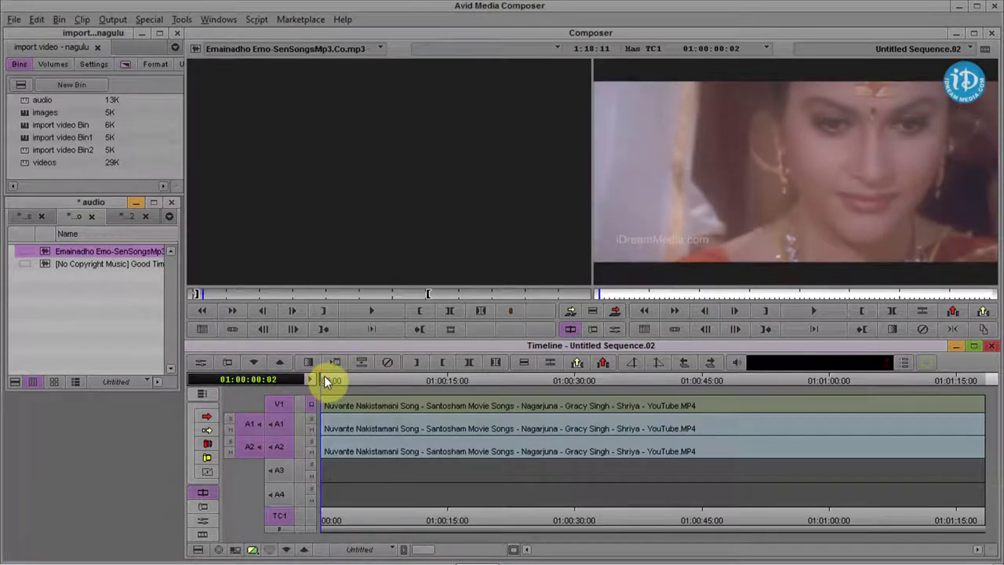
click(267, 464)
click(246, 427)
drag(247, 423, 285, 493)
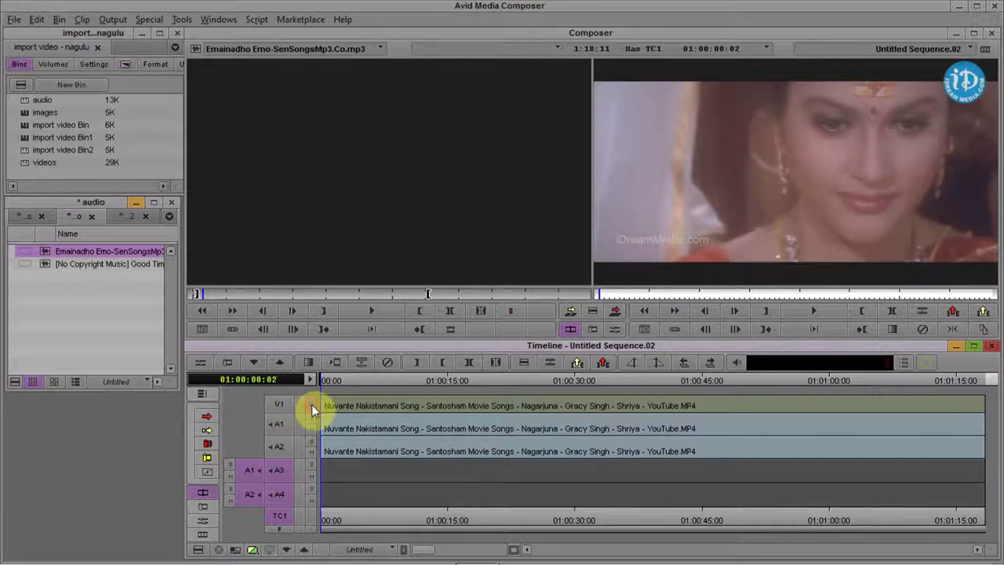
Toggle V1 monitoring and its edit target, then cue the mp3 source toward its start
click(311, 403)
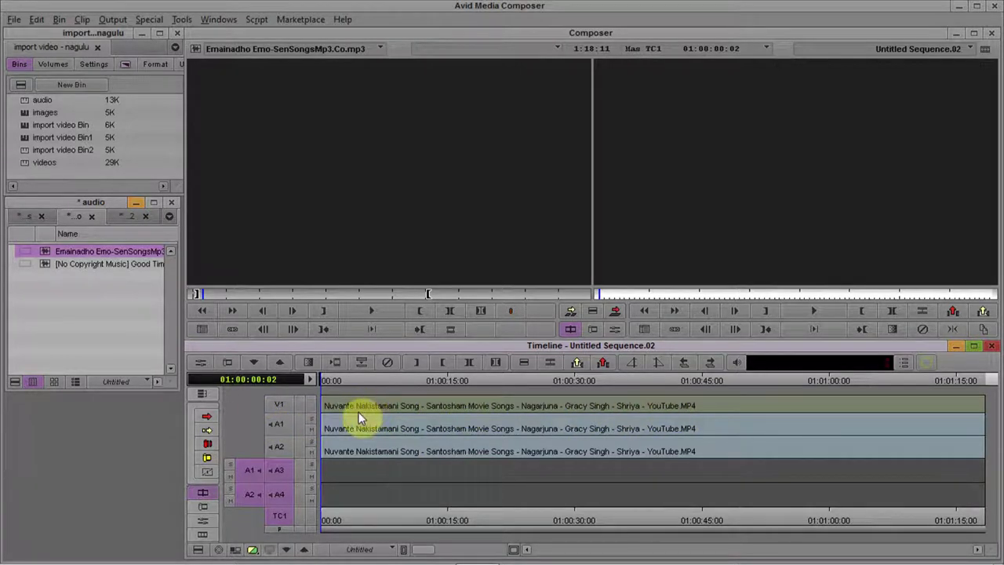
click(281, 405)
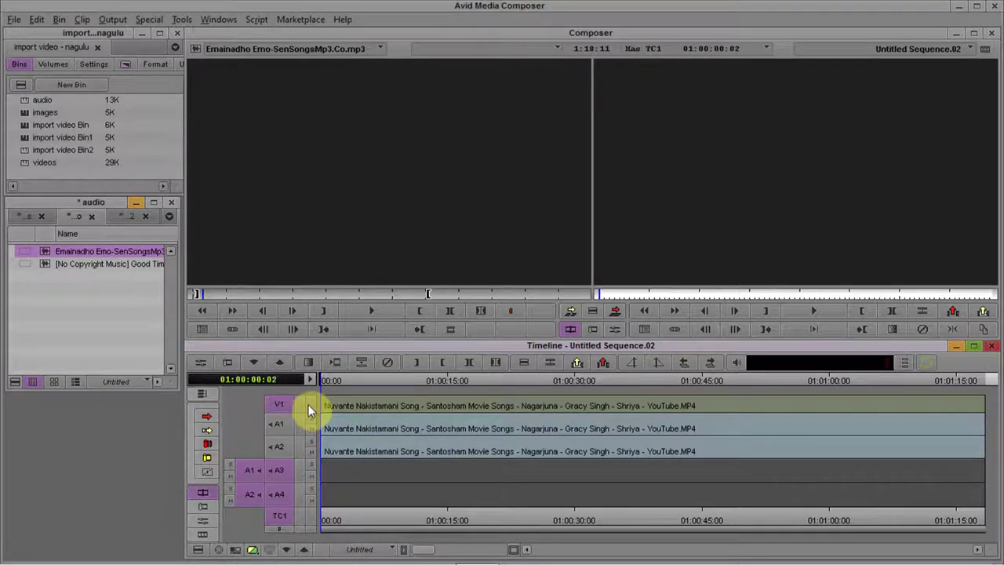
click(311, 407)
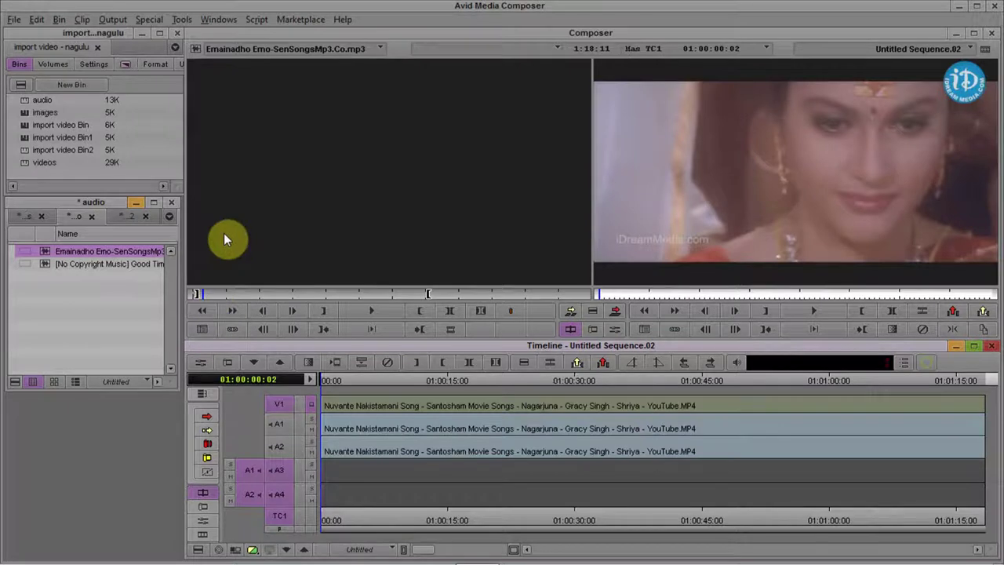
drag(202, 297, 410, 302)
drag(307, 310, 209, 312)
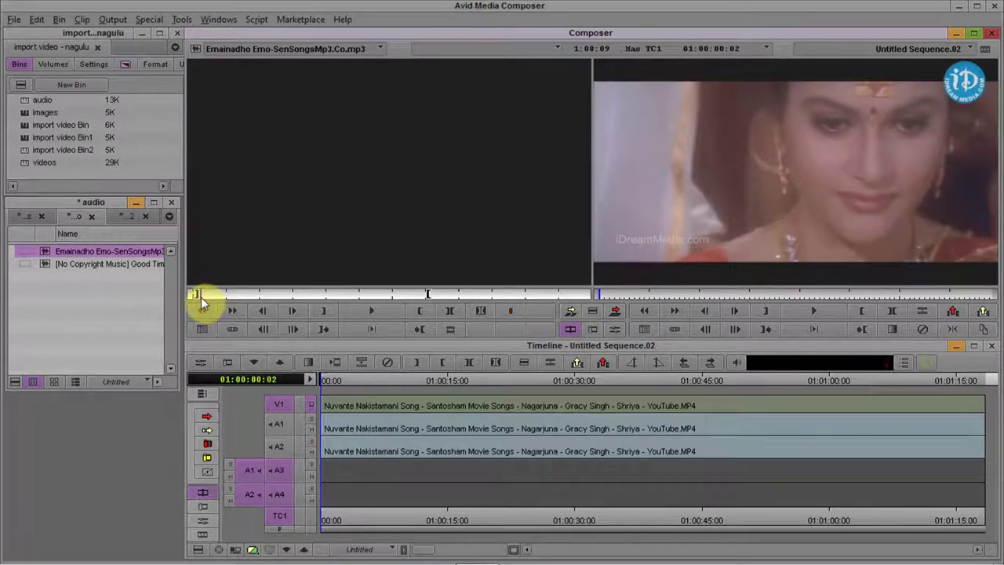
Check a trial mp3 splice, then target only A3 and A4 with V1 off and recue the mp3
click(572, 310)
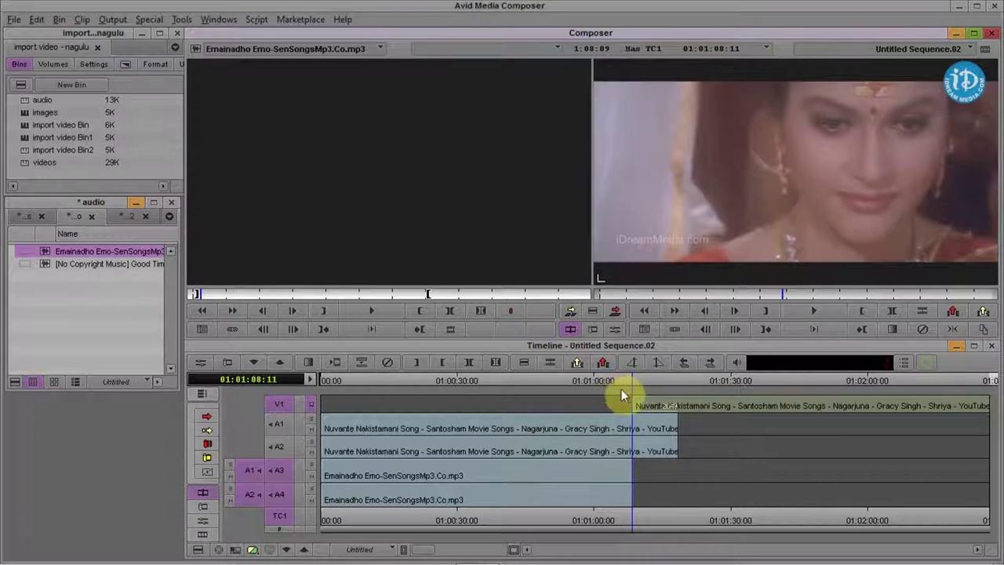
drag(632, 384, 613, 411)
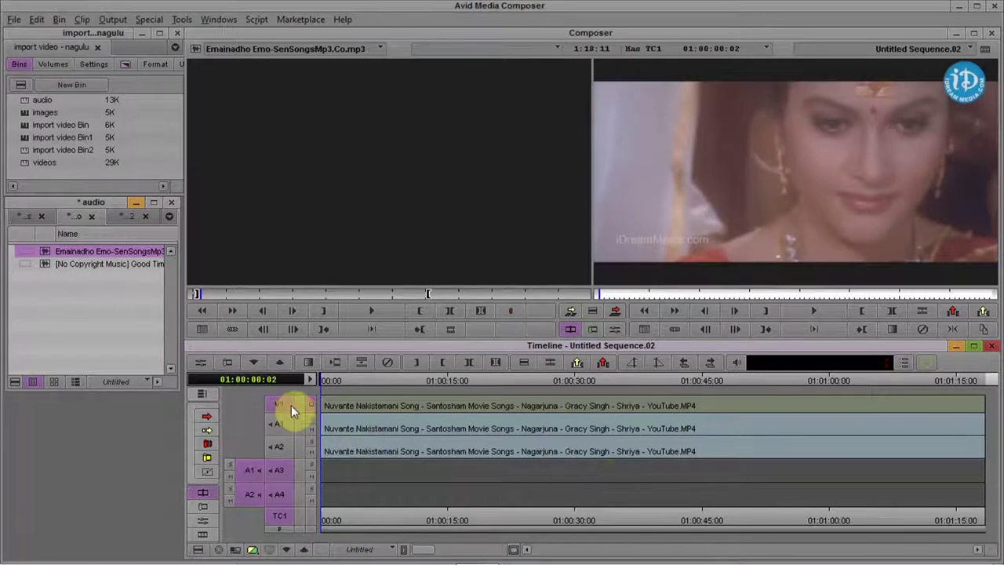
click(283, 404)
click(309, 404)
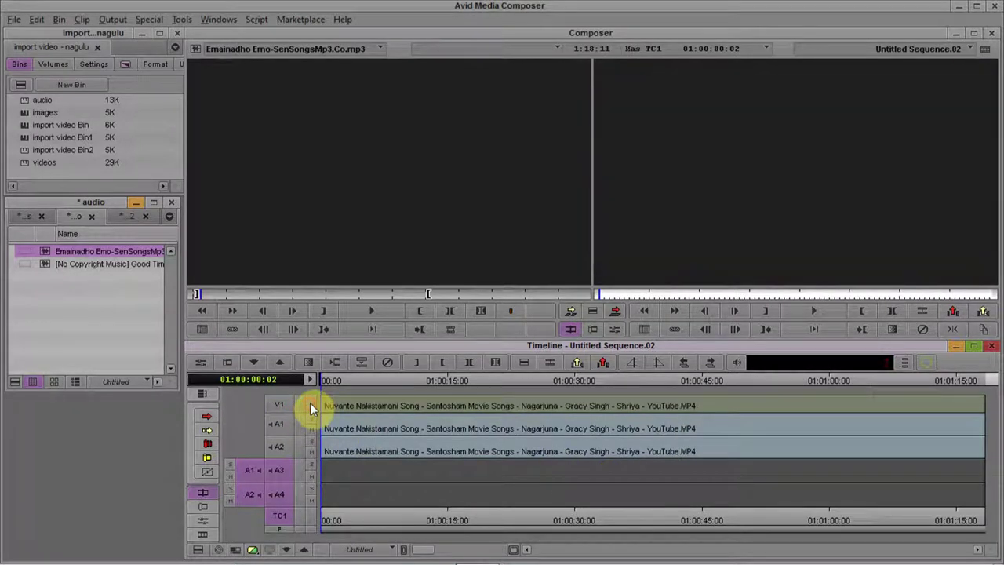
click(261, 472)
click(301, 265)
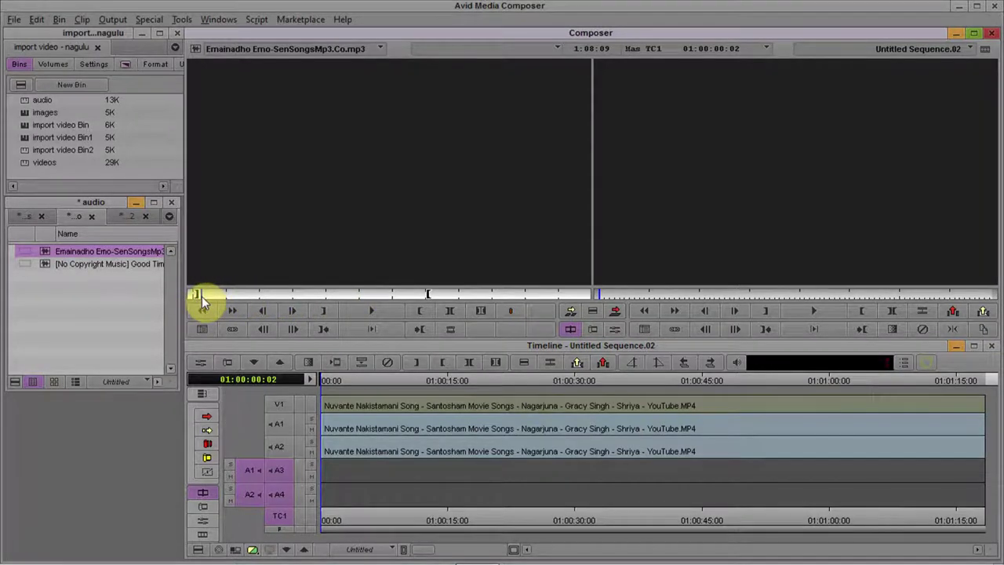
Splice the Emainadho mp3 onto A3 and A4, re-enable V1 and its monitor, and scrub back
click(574, 309)
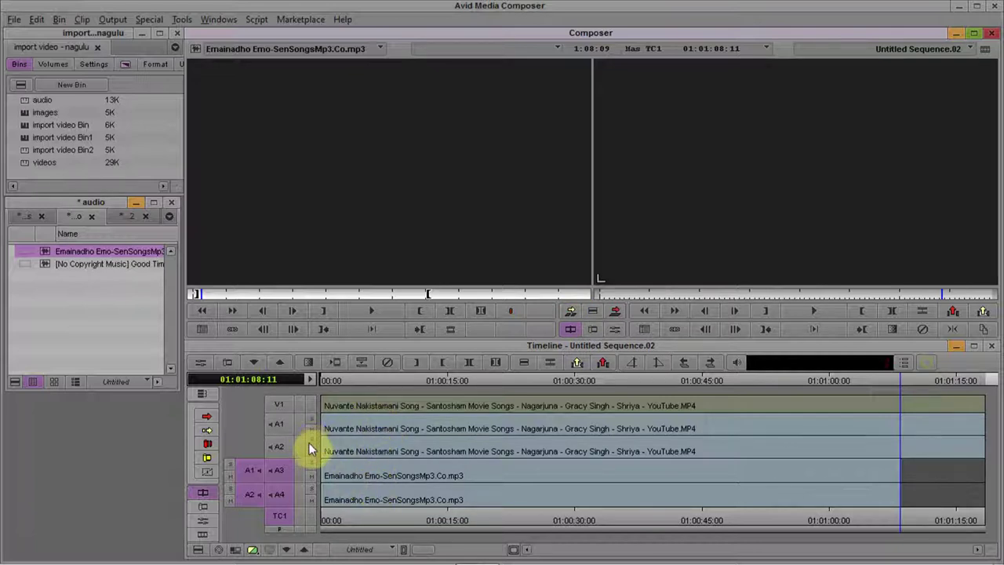
click(283, 406)
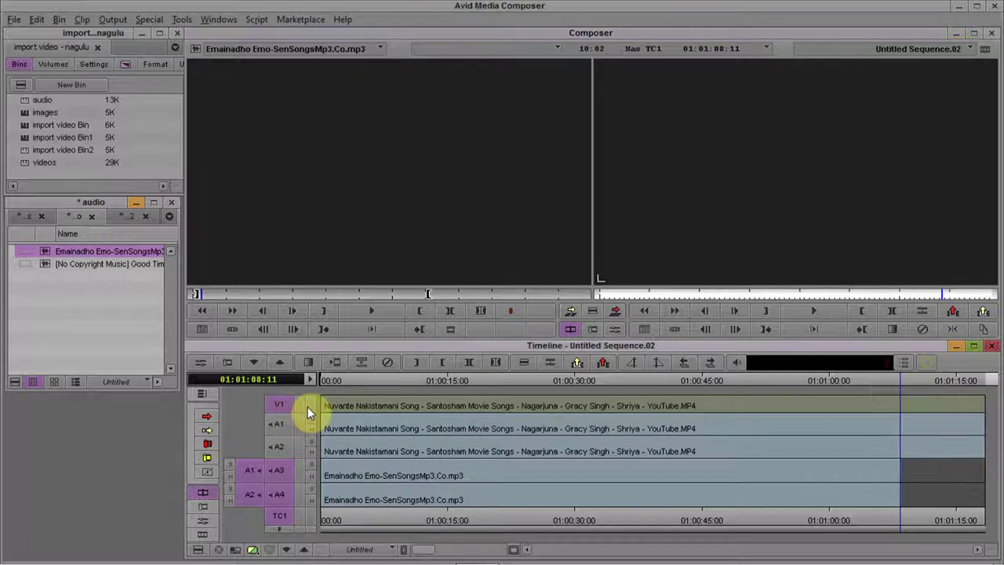
click(308, 407)
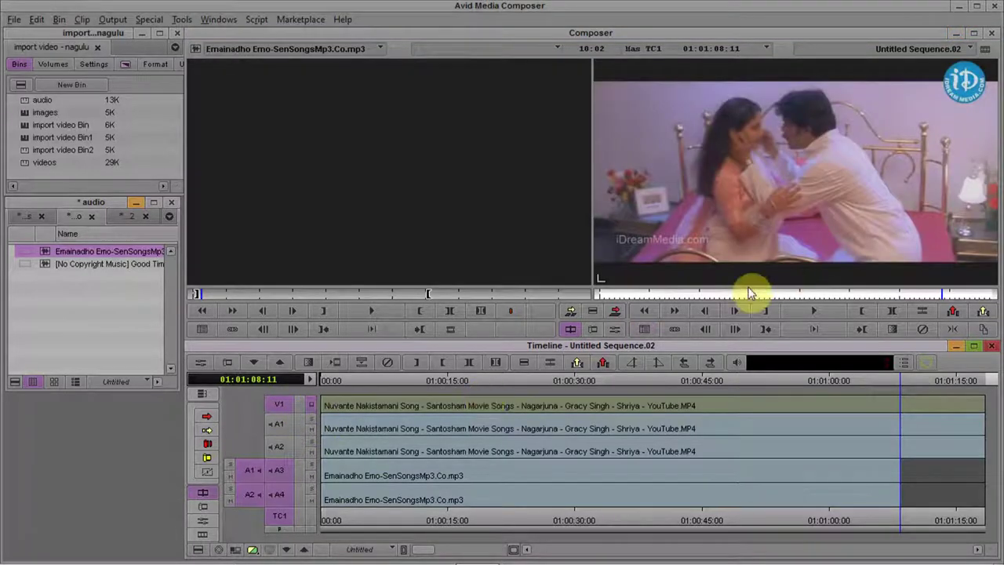
drag(912, 390, 322, 411)
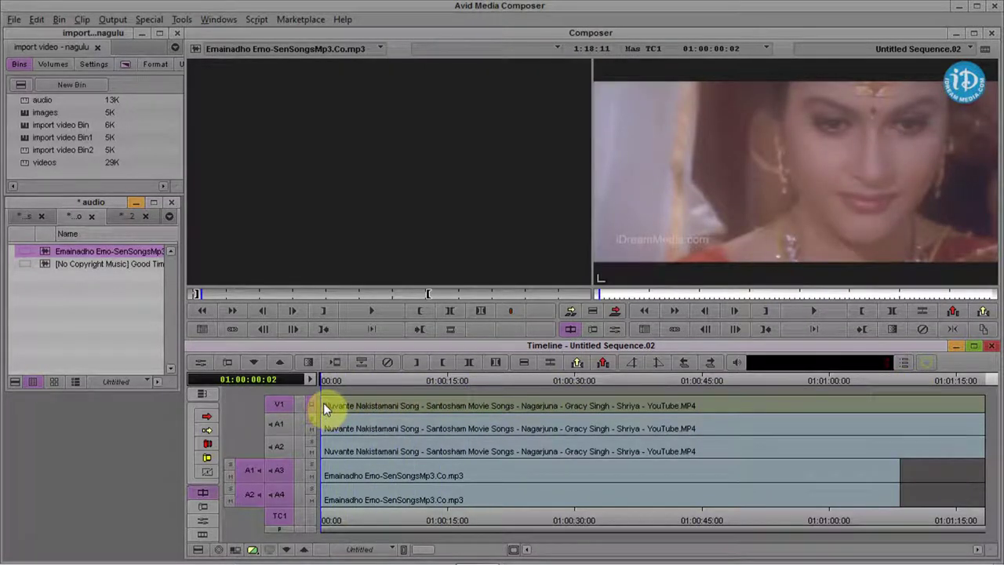
key(space)
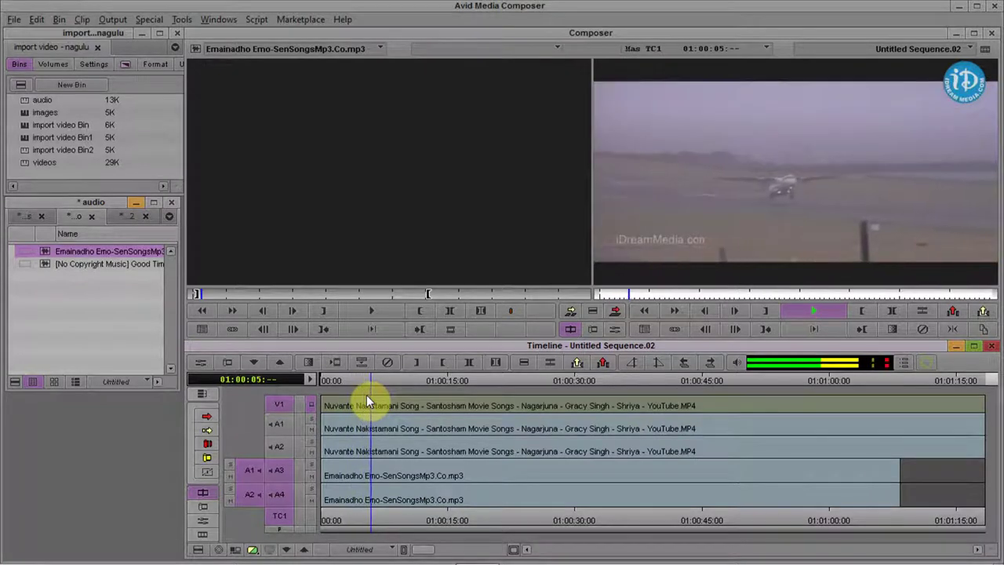
key(space)
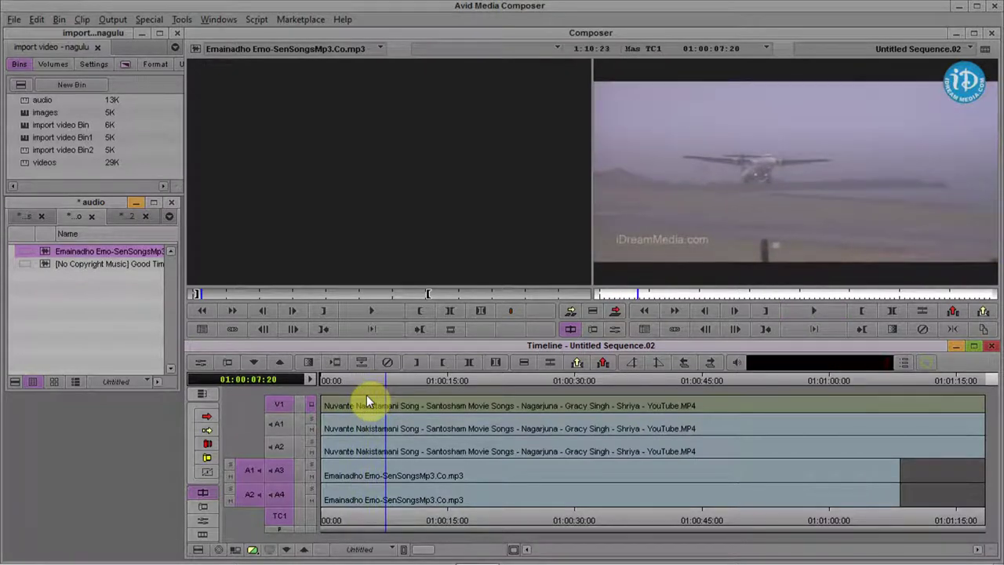
drag(385, 381, 321, 391)
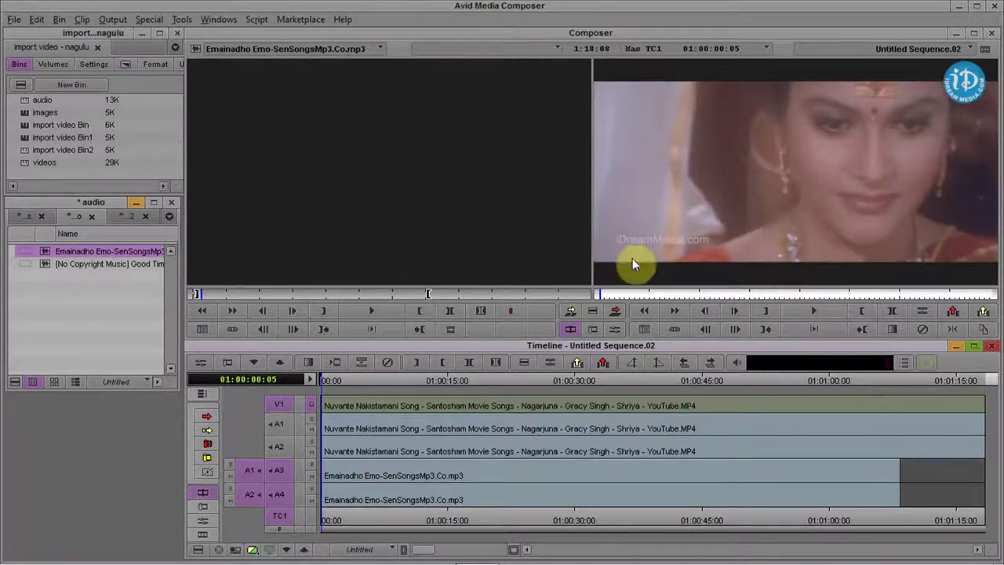
click(309, 381)
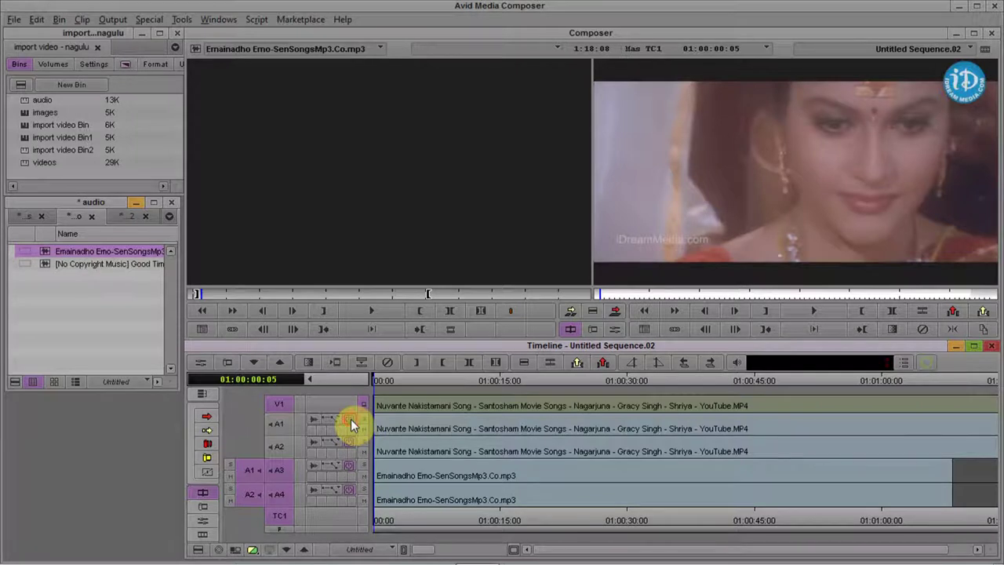
Fit the whole sequence in the timeline with Ctrl+/ and mute one original song audio track
key(ctrl+/)
click(349, 444)
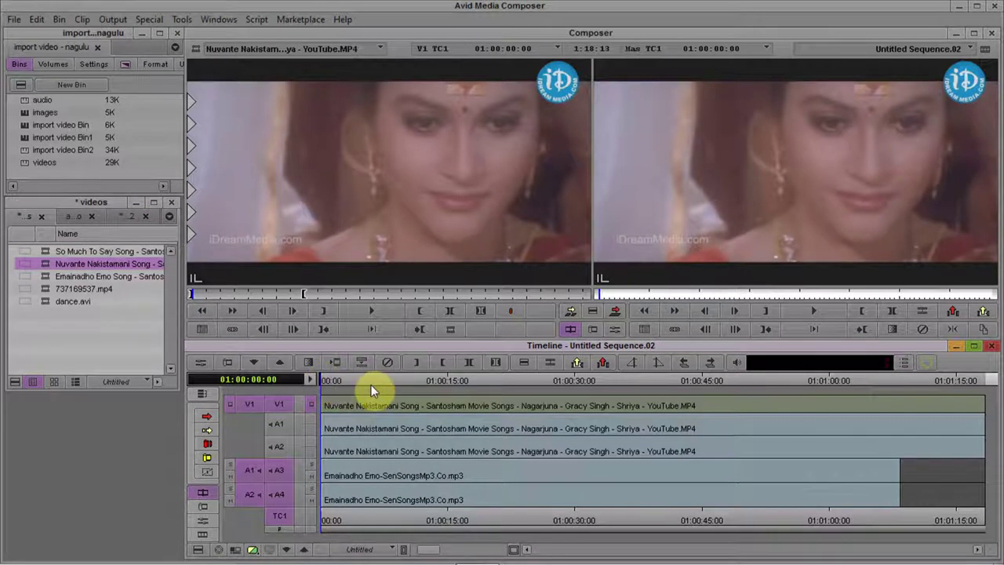
Play the sequence, stop it, scrub back near the start and open the timeline context menu
key(space)
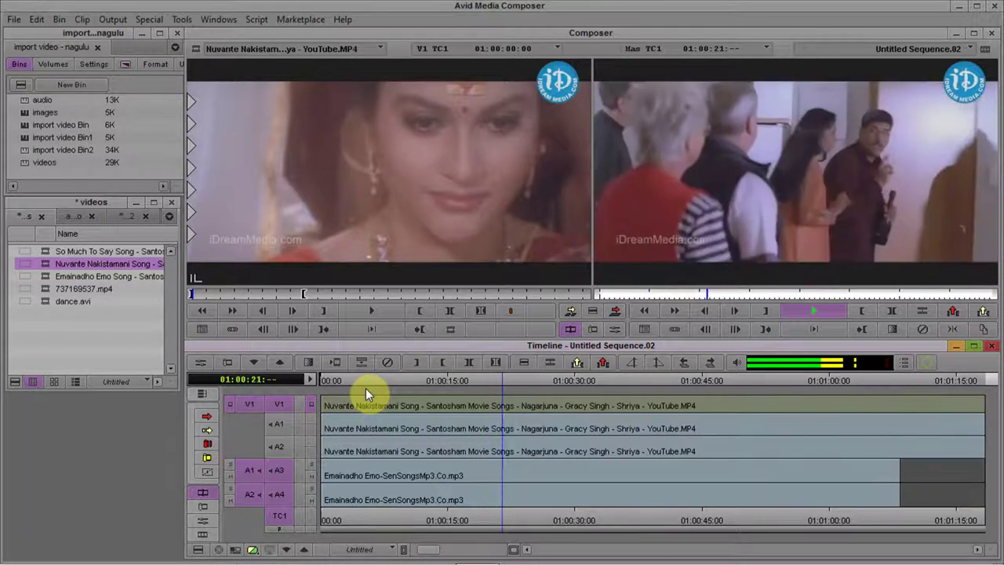
key(space)
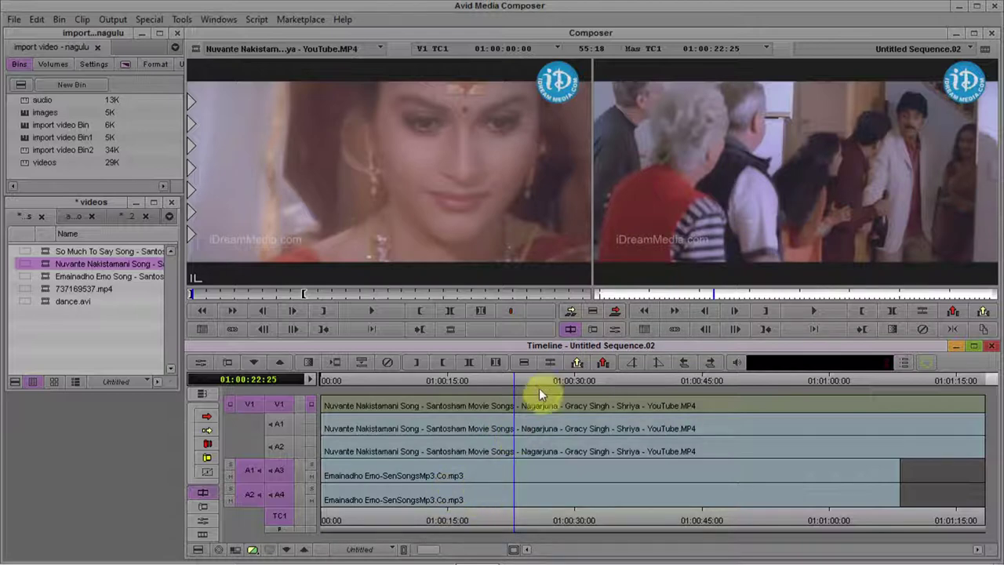
drag(514, 382, 321, 386)
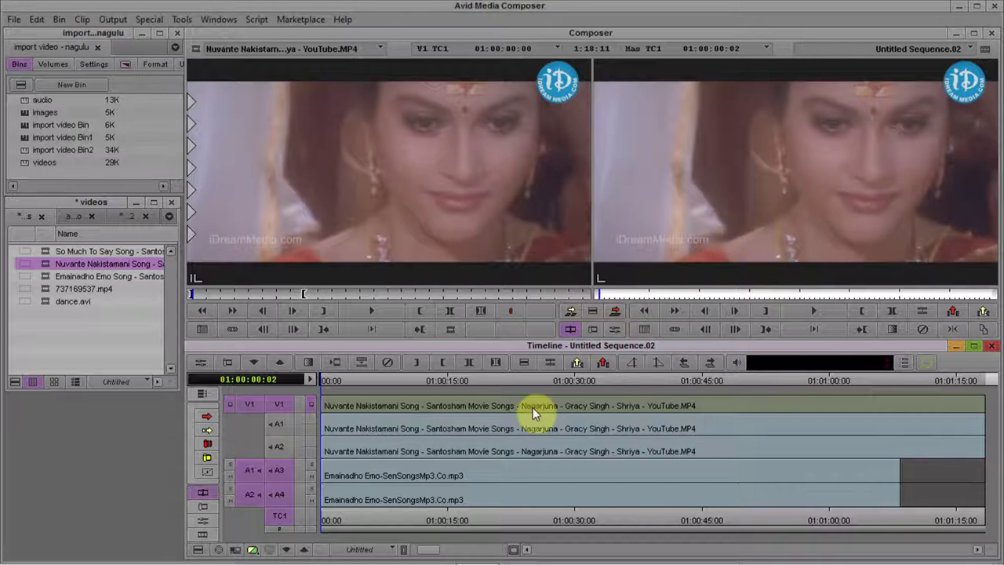
right_click(346, 388)
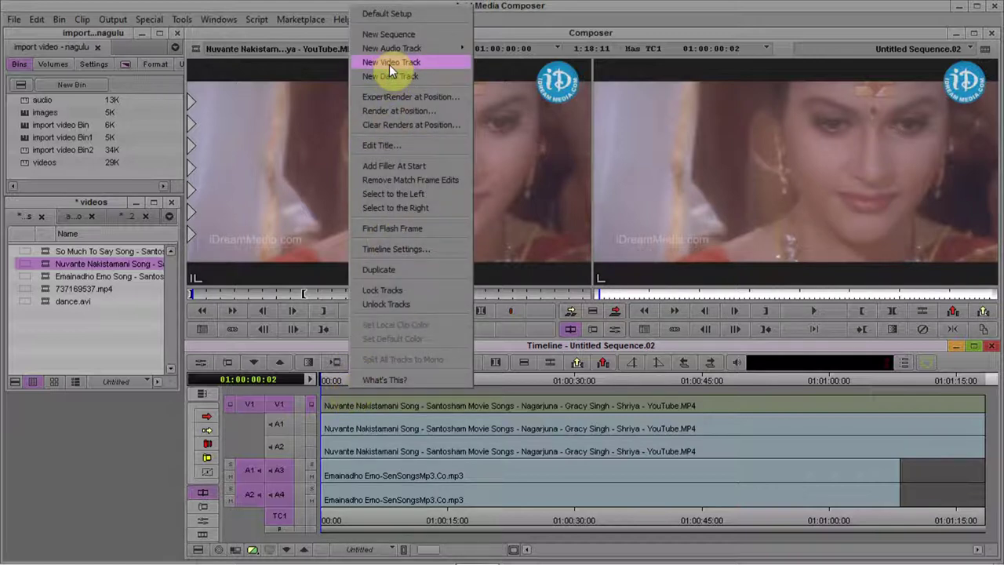
Create a new empty V2 video track above V1 (Ctrl+Y)
click(336, 391)
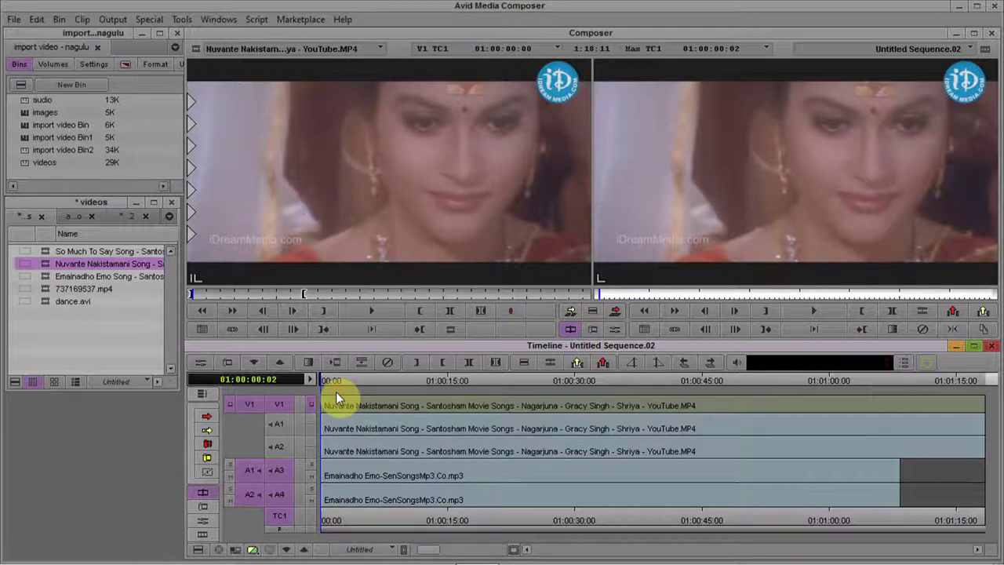
key(ctrl+y)
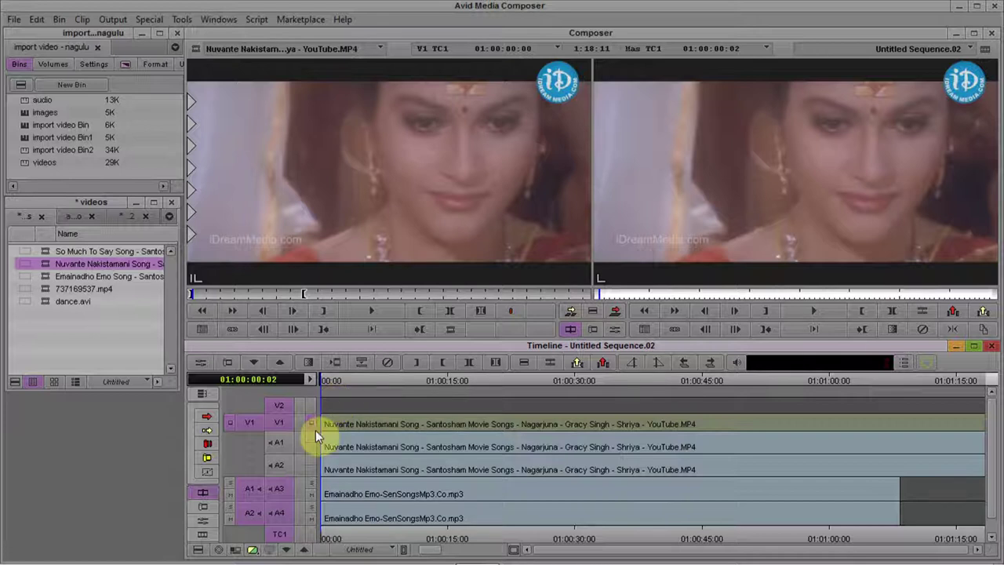
Turn off source audio A1 and patch the source video onto the new V2 track
click(251, 494)
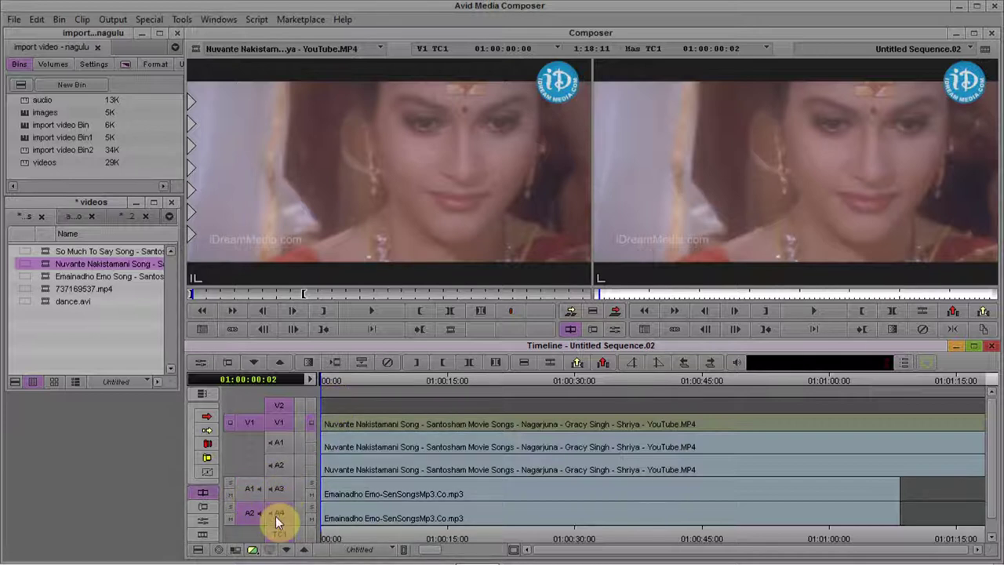
click(277, 523)
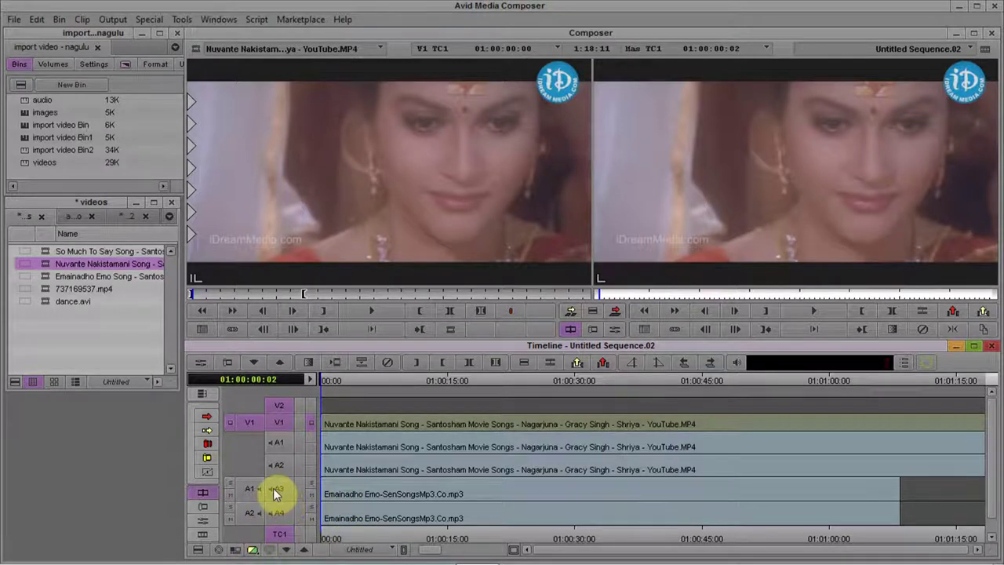
click(247, 423)
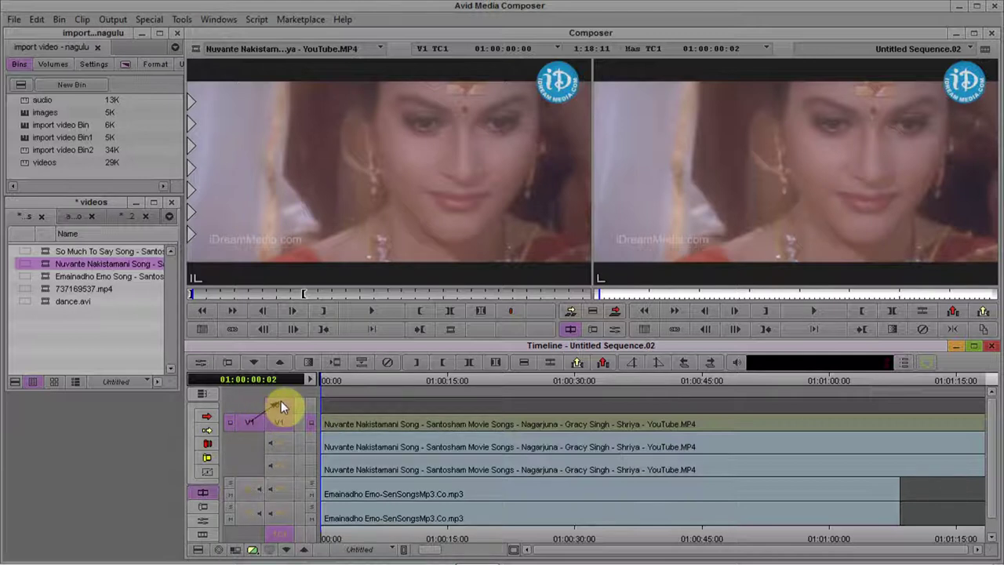
drag(283, 407, 283, 407)
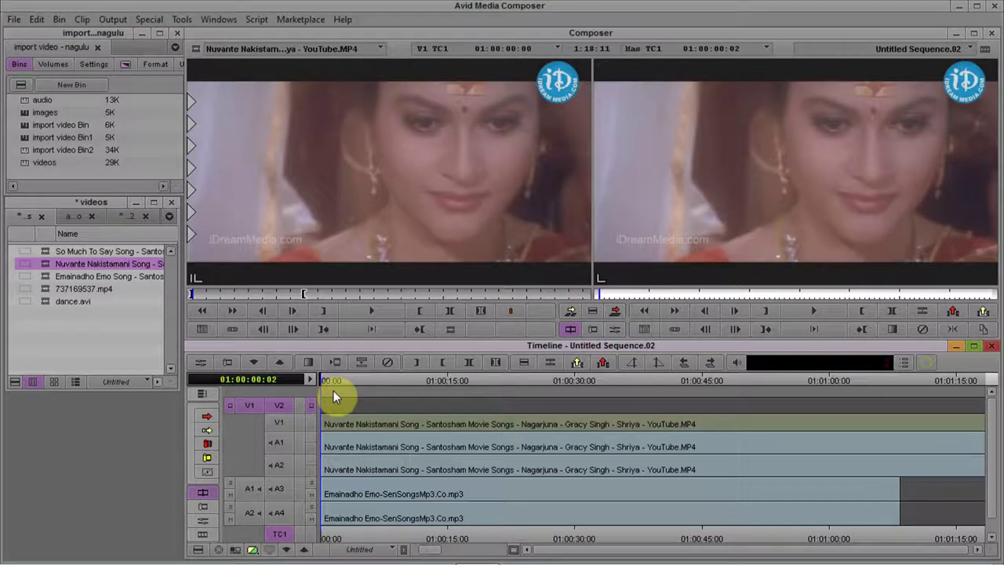
Make V2 the active record track and load the So Much To Say Song clip into the source monitor
click(281, 407)
click(276, 405)
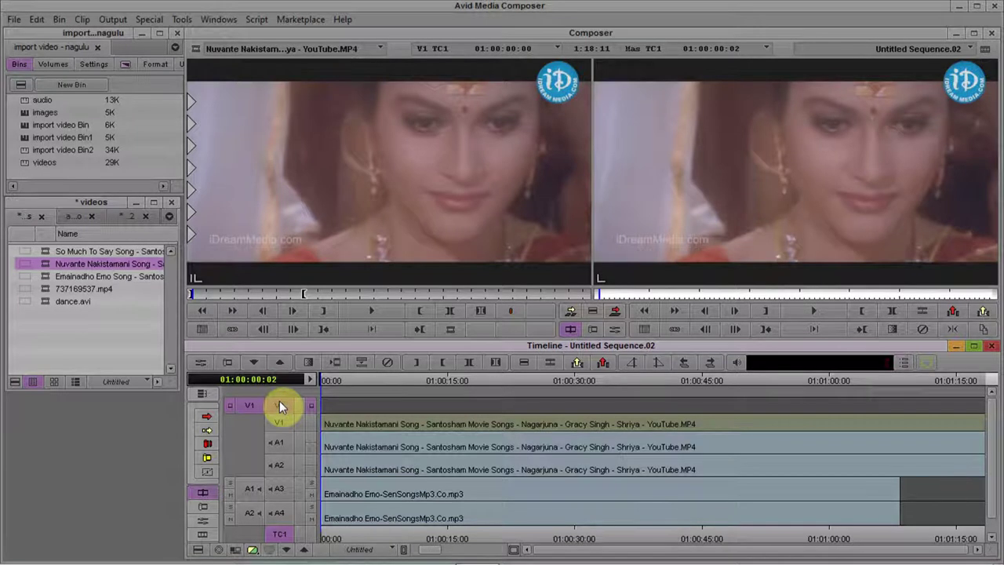
click(280, 406)
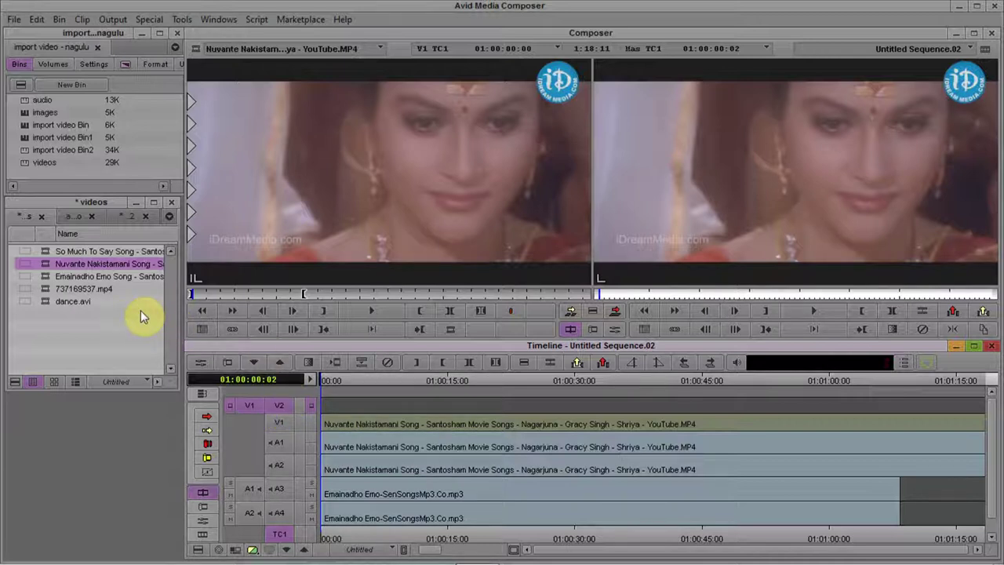
double_click(45, 257)
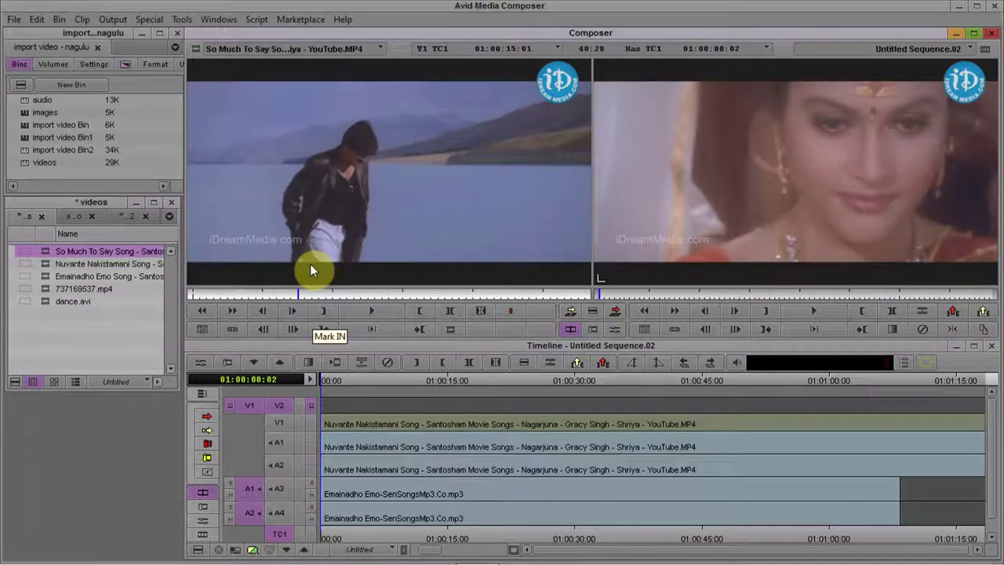
Mark the Out point of a 4:20 section at the foggy scene in the So Much To Say source
drag(297, 296, 233, 296)
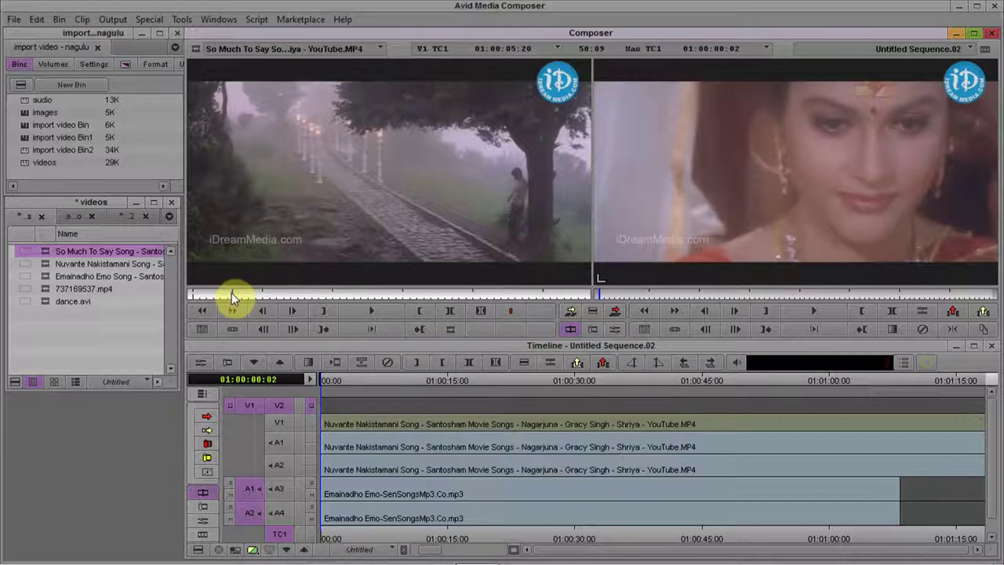
key(o)
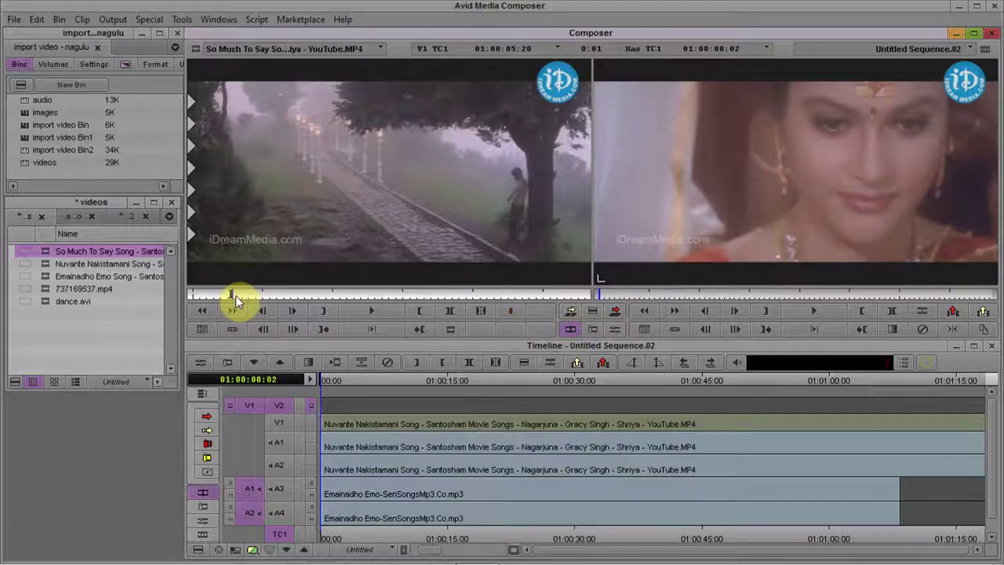
mouse_move(249, 296)
mouse_down()
mouse_move(275, 296)
mouse_move(267, 302)
mouse_move(330, 242)
mouse_move(263, 297)
mouse_up()
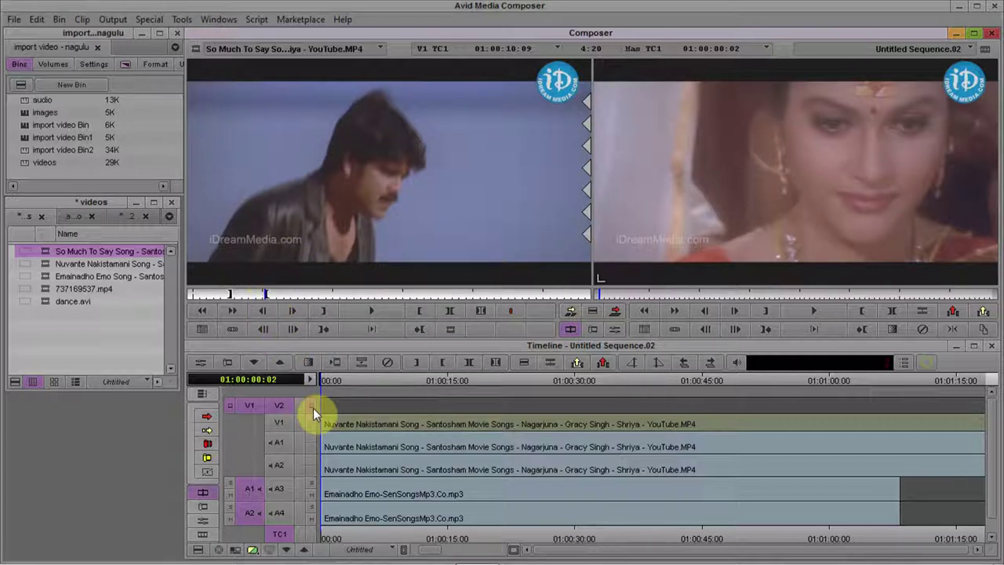
Cue the sequence at 01:00:04:26 and return the source to 01:00:08:28
click(320, 382)
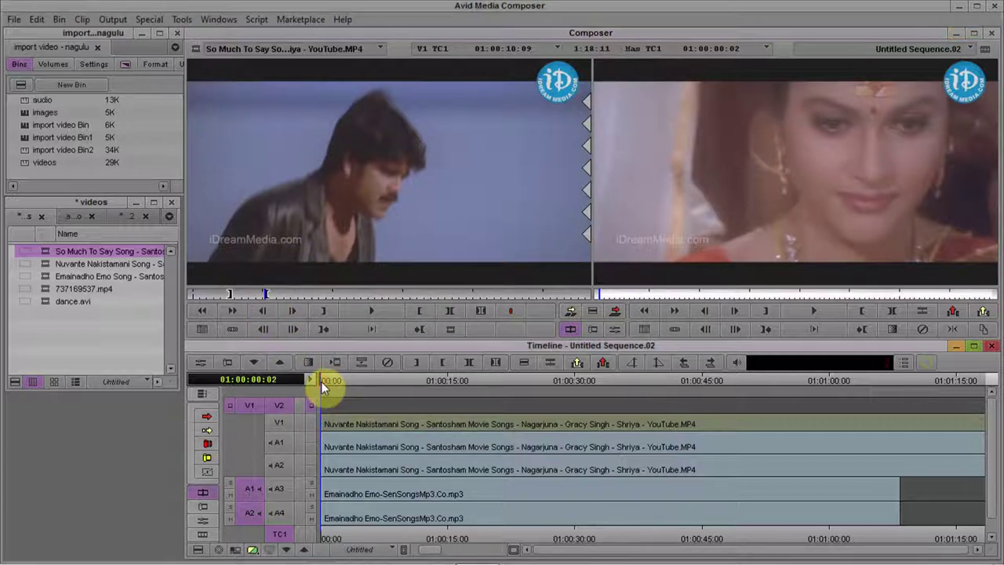
mouse_move(321, 381)
mouse_down()
mouse_move(348, 398)
mouse_move(321, 395)
mouse_move(332, 392)
mouse_up()
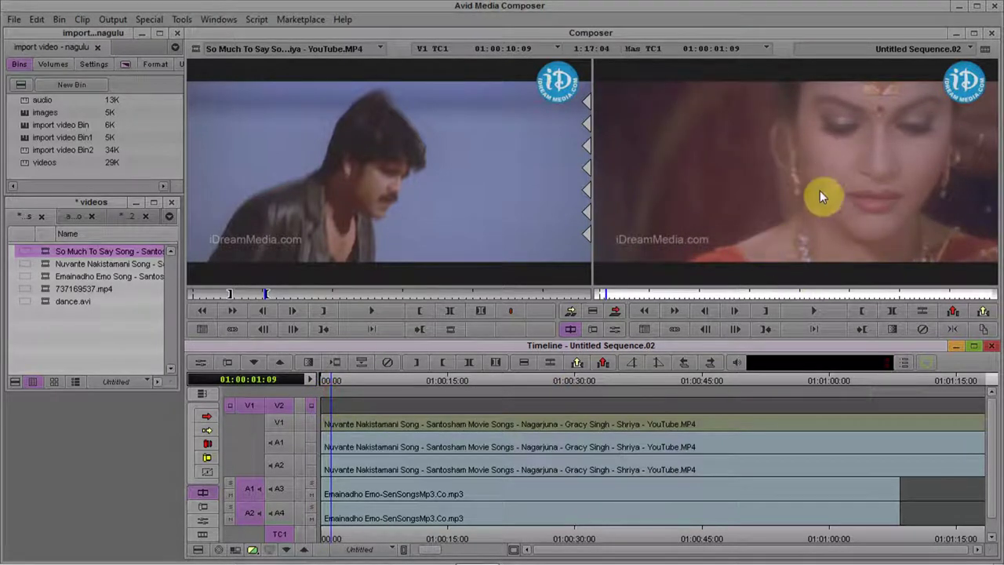
drag(331, 378, 362, 380)
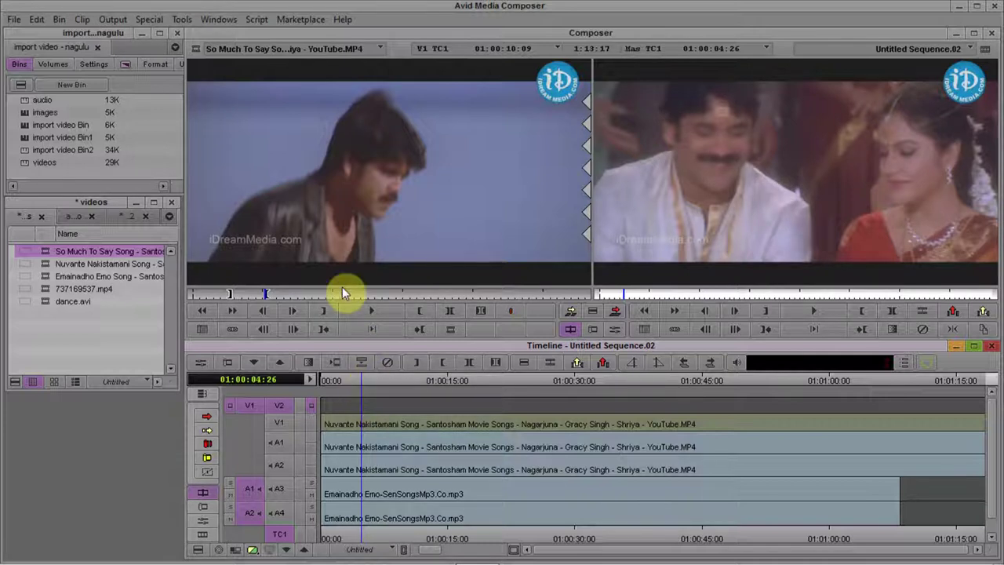
click(257, 295)
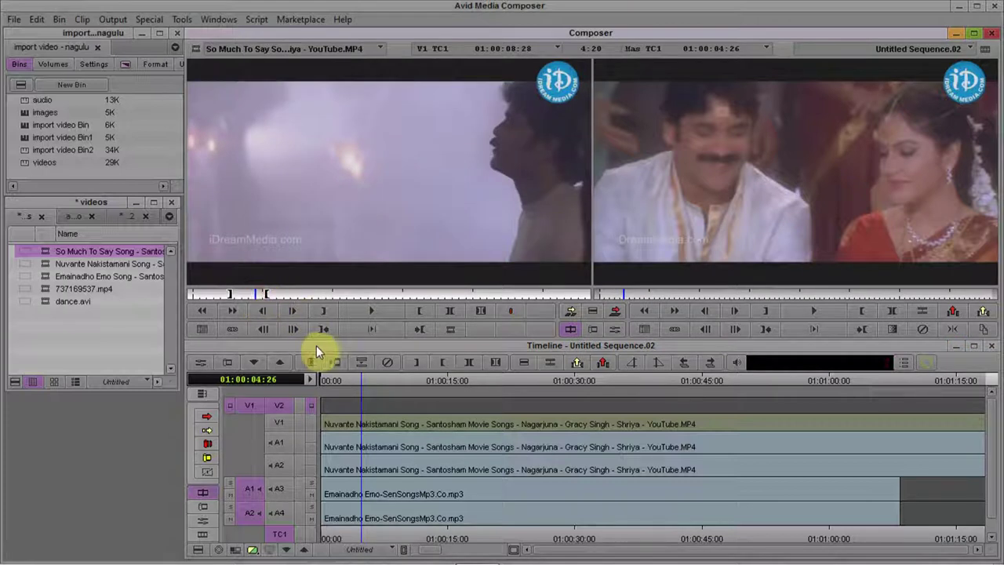
Splice the marked So Much To Say section onto V2, then recue the source to the section's start
click(574, 311)
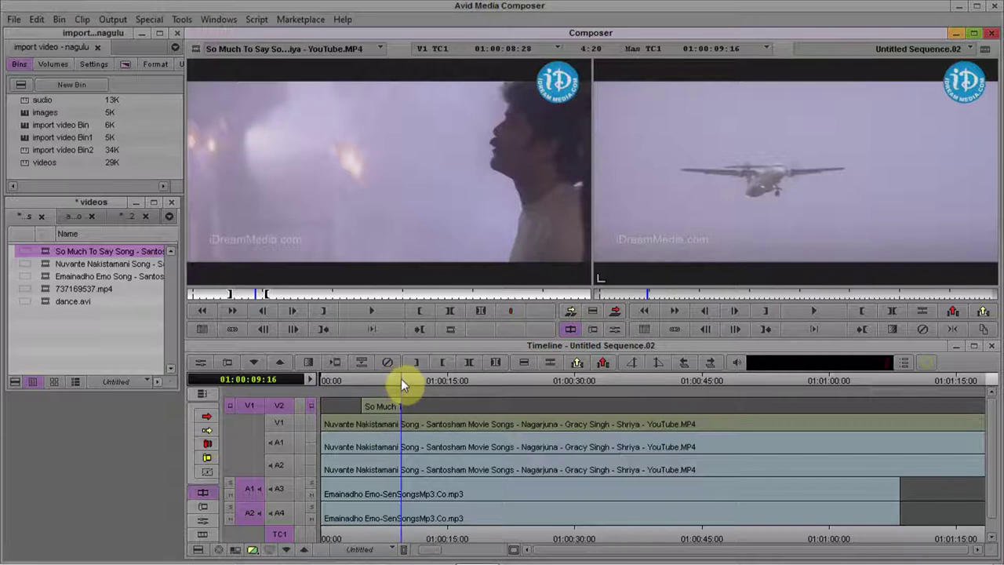
drag(401, 378, 380, 389)
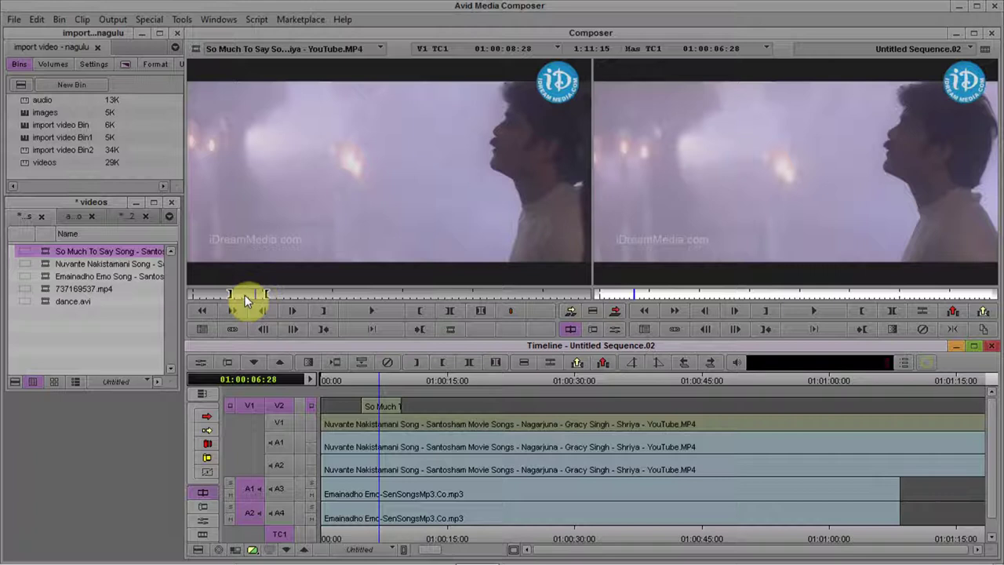
click(319, 228)
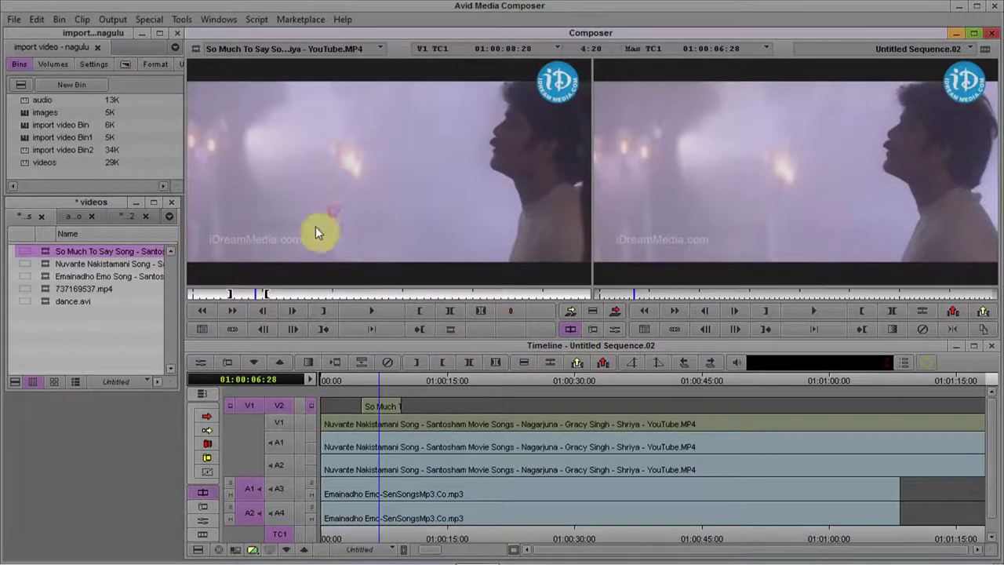
click(246, 295)
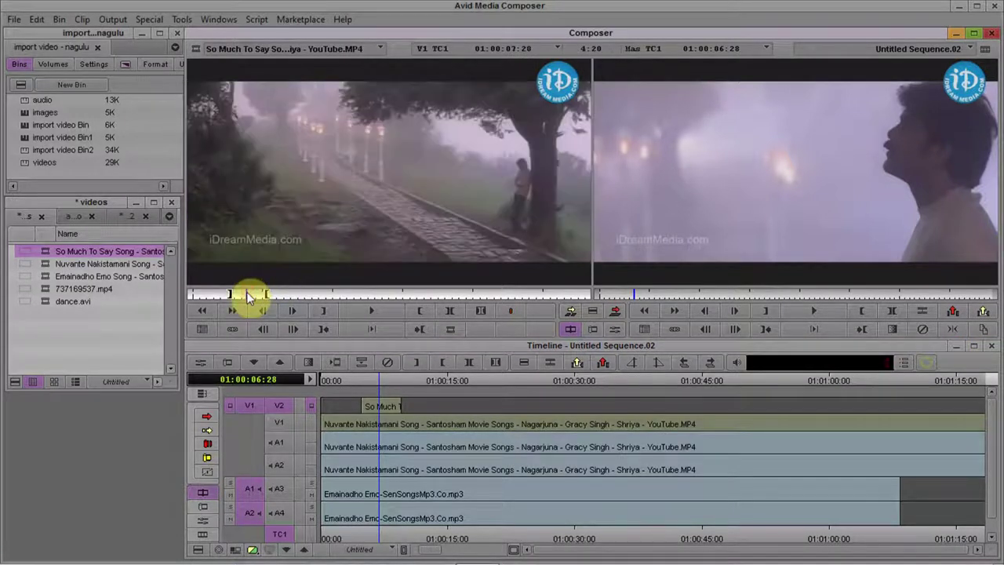
click(232, 294)
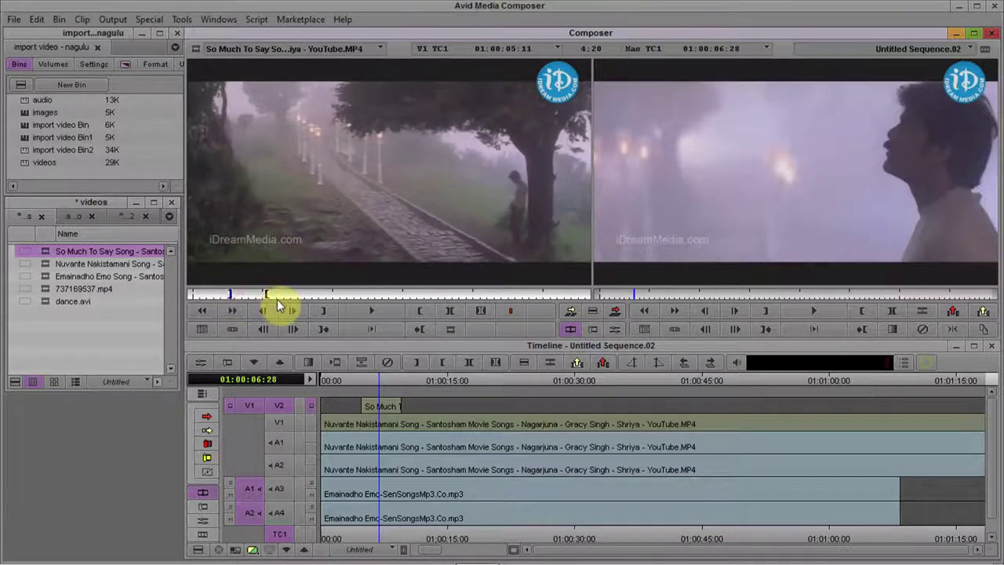
Play back the marked source range and return the sequence to its start
key(Right)
key(space)
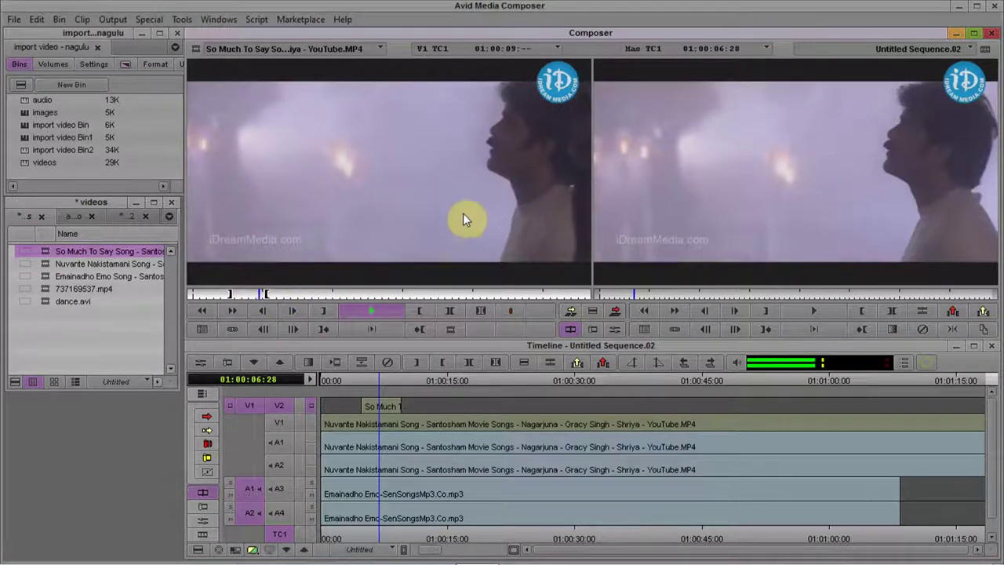
key(space)
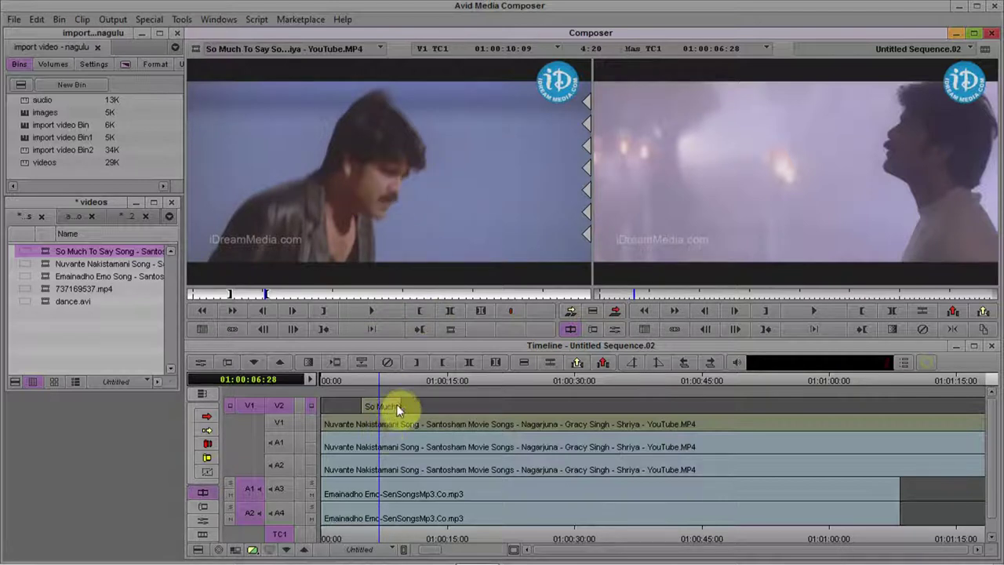
click(357, 377)
drag(340, 375, 321, 374)
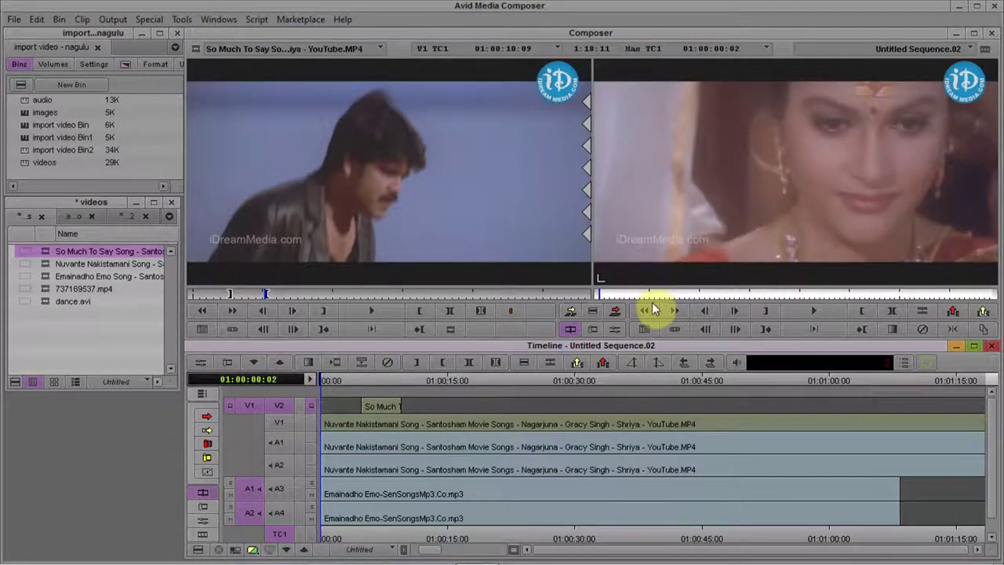
key(space)
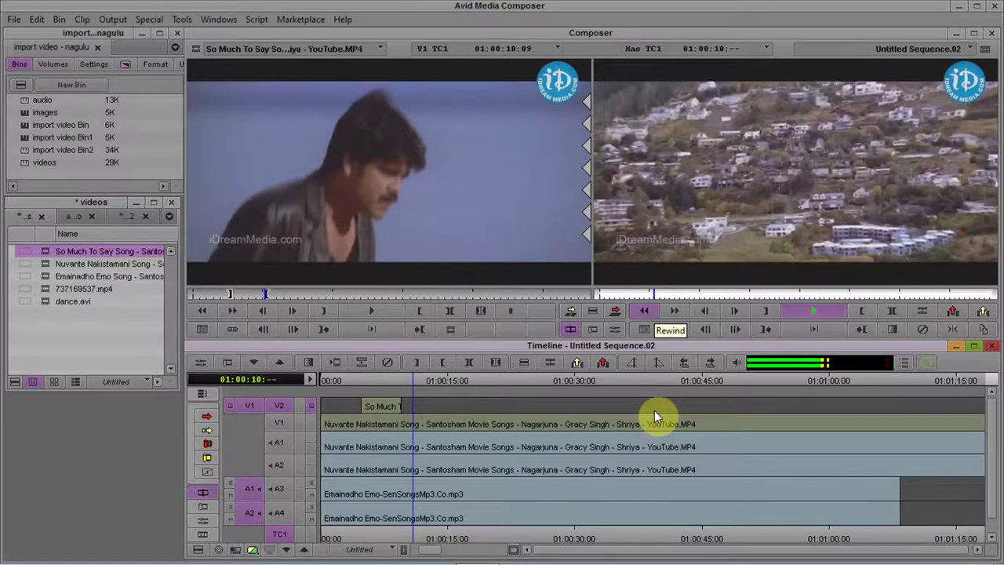
key(space)
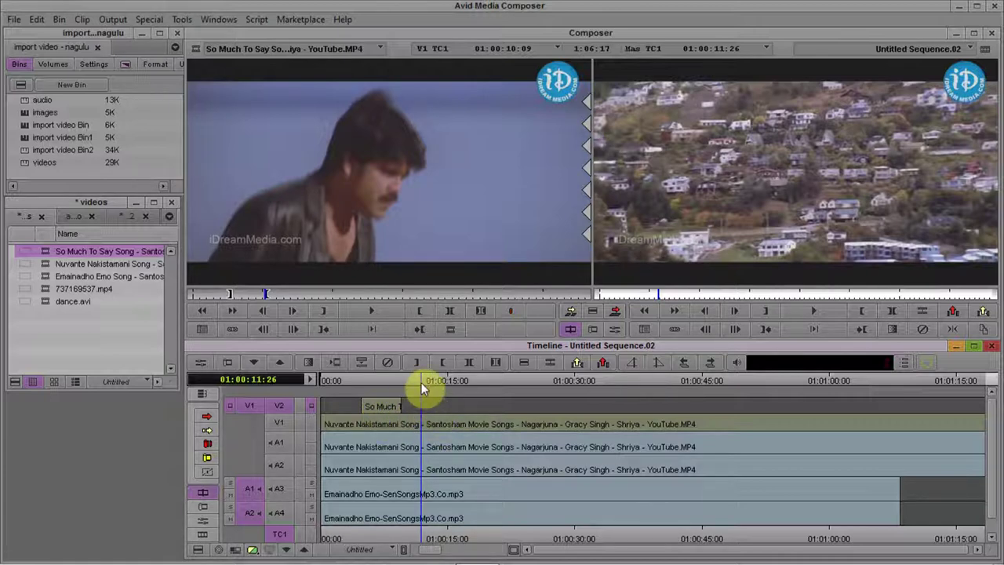
click(379, 384)
drag(379, 384, 335, 384)
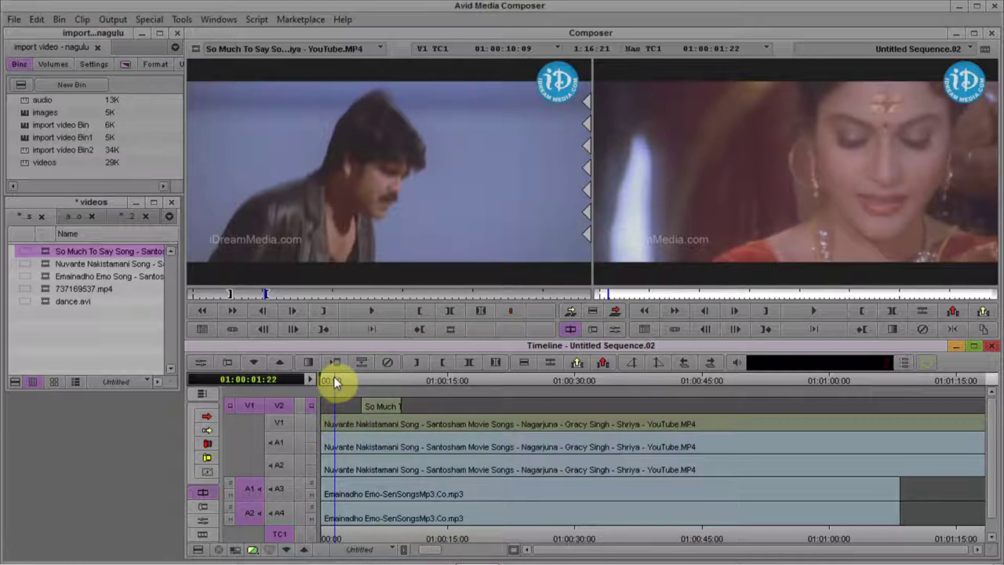
drag(335, 383, 416, 369)
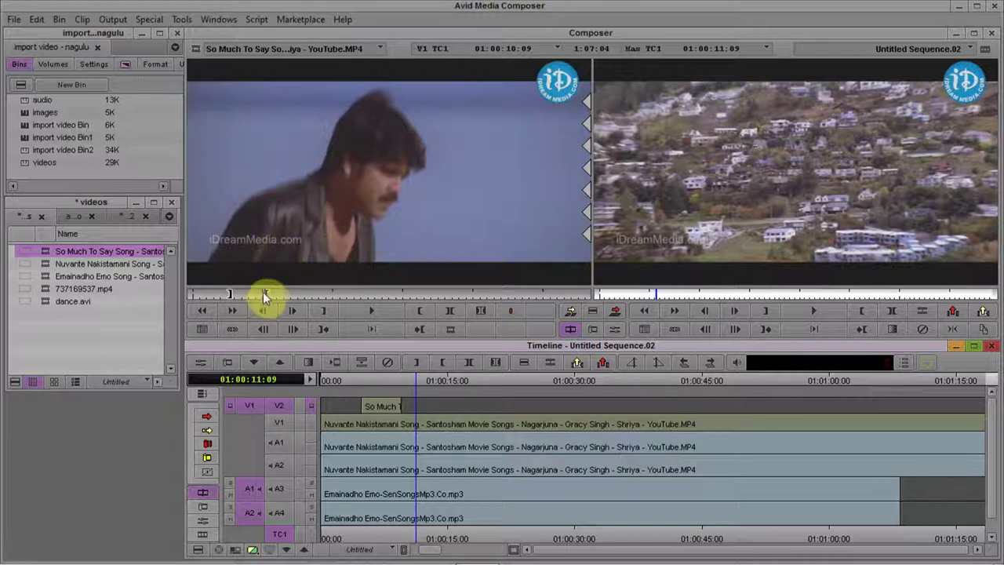
Mark a new Out point at the flower scene and scan ahead to the riverside fire scene
click(369, 294)
drag(368, 297, 384, 297)
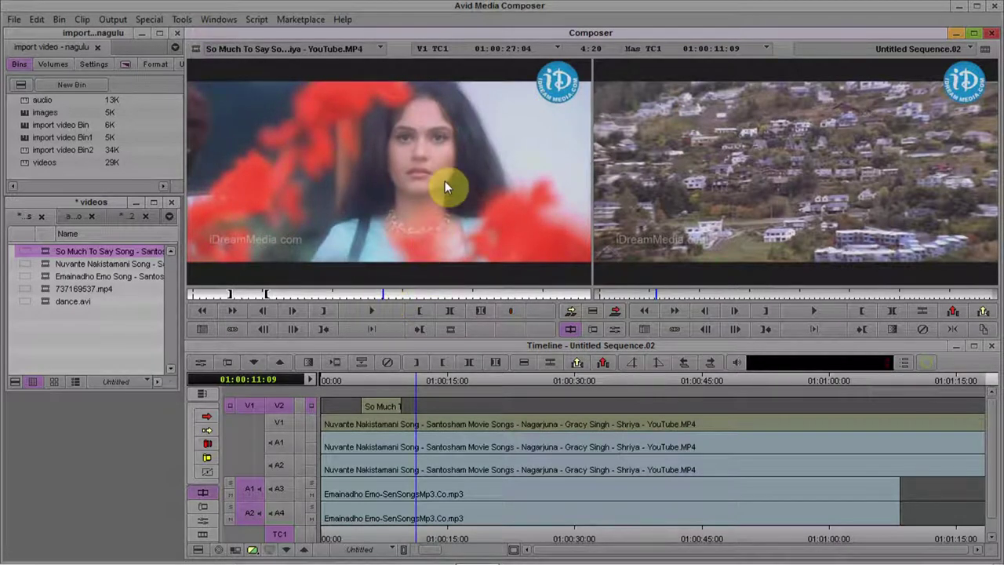
key(o)
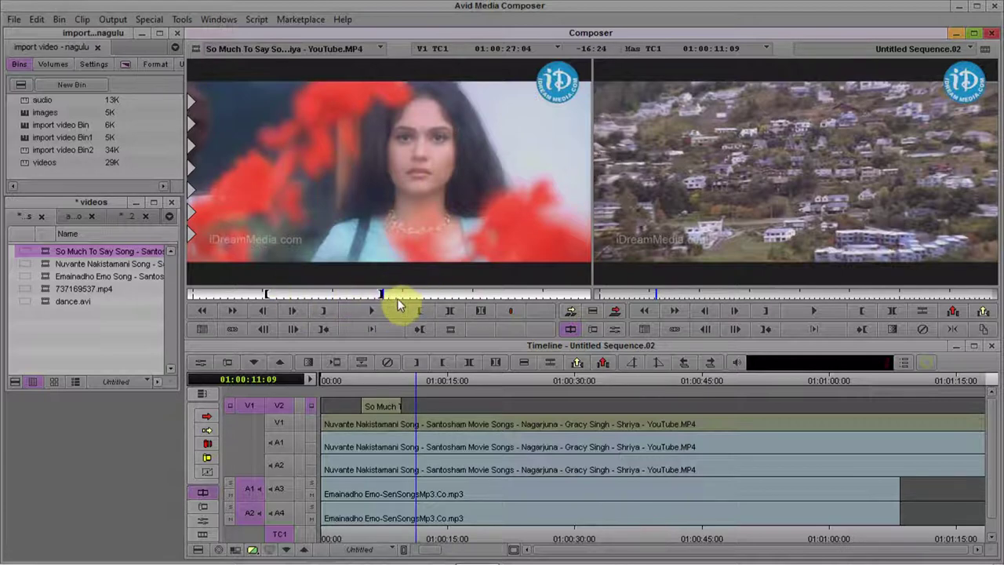
drag(396, 295, 424, 297)
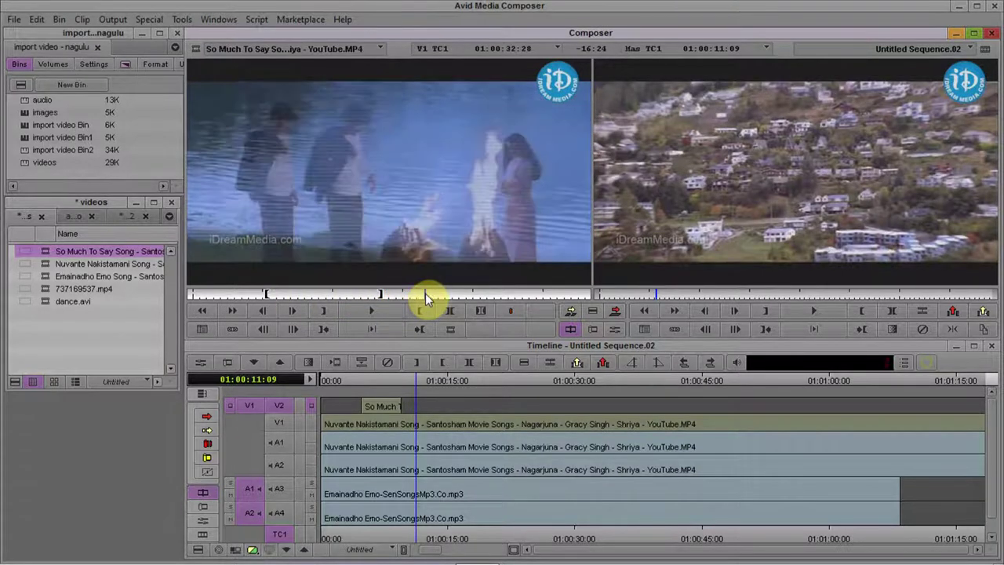
click(424, 294)
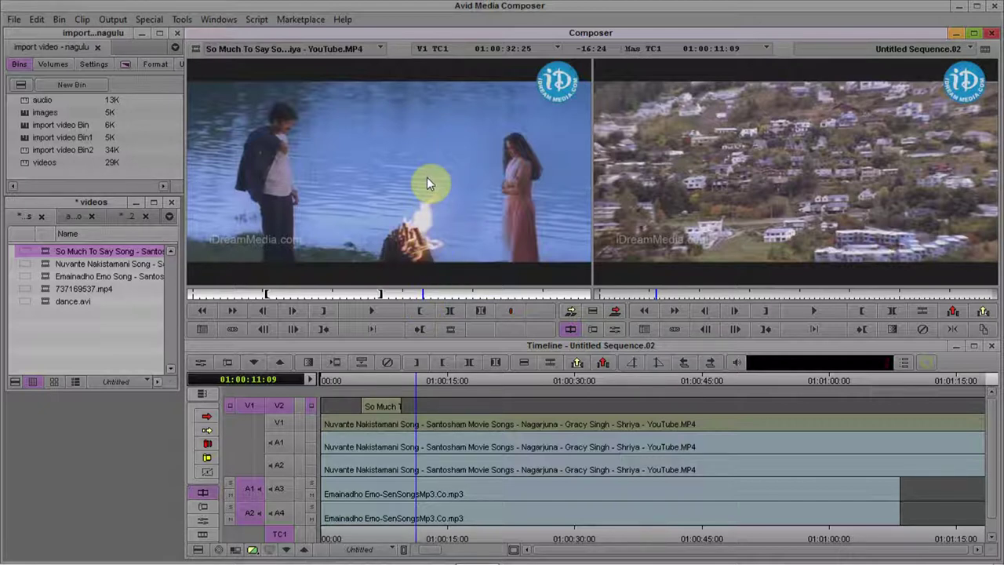
Clear the old In mark and set a new In at the riverside frame, spanning 5:22
key(d)
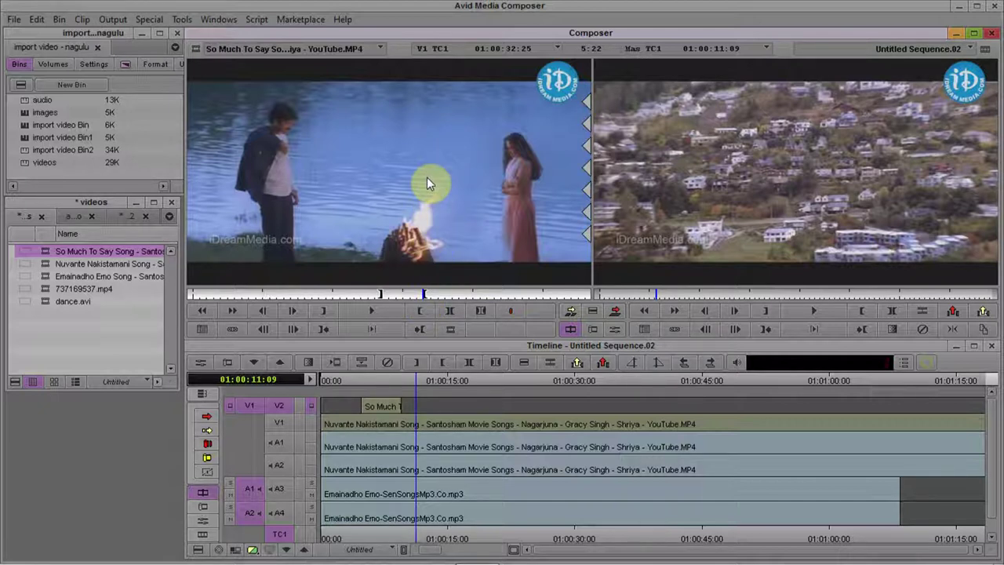
click(392, 294)
click(419, 293)
click(395, 293)
click(421, 294)
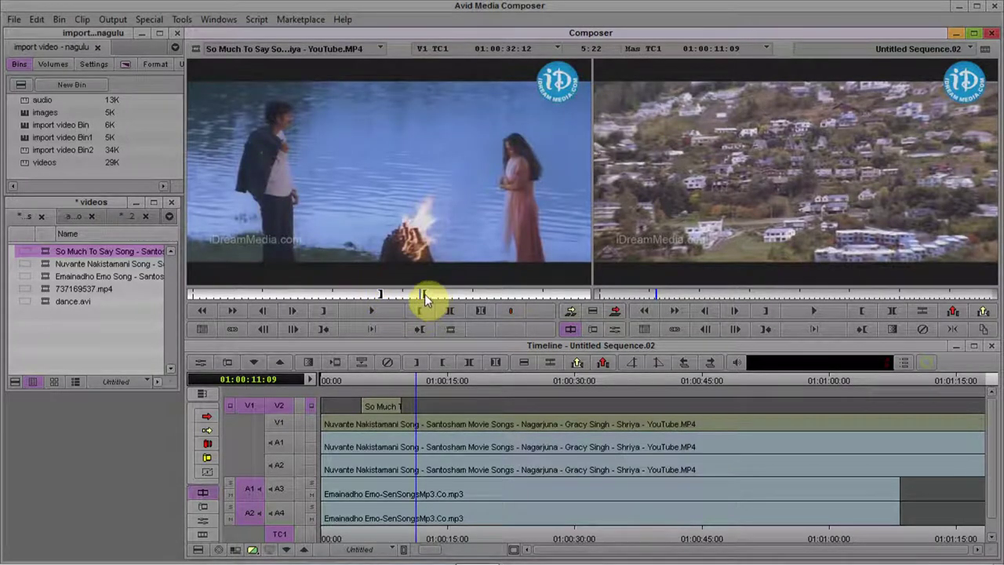
key(i)
click(383, 294)
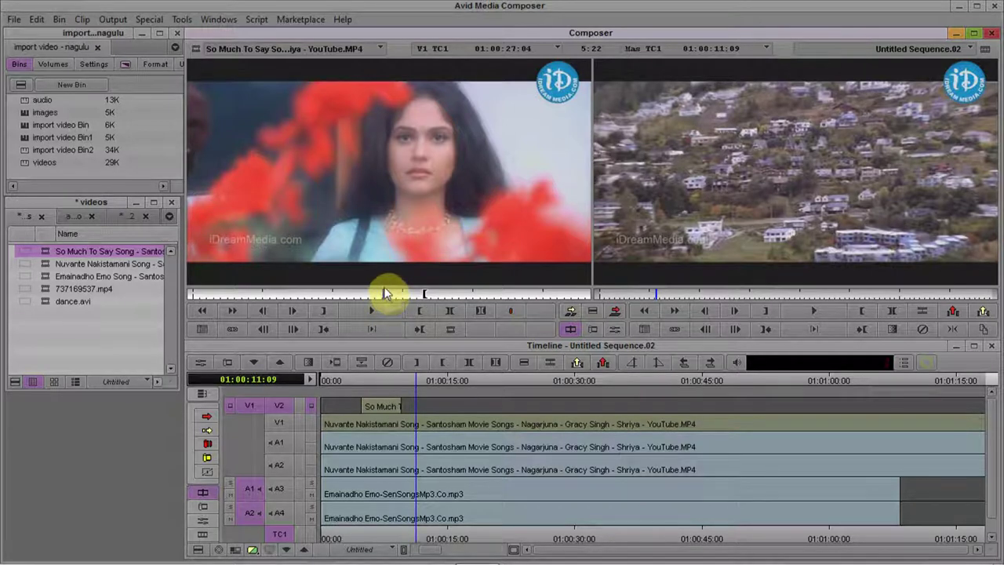
click(424, 295)
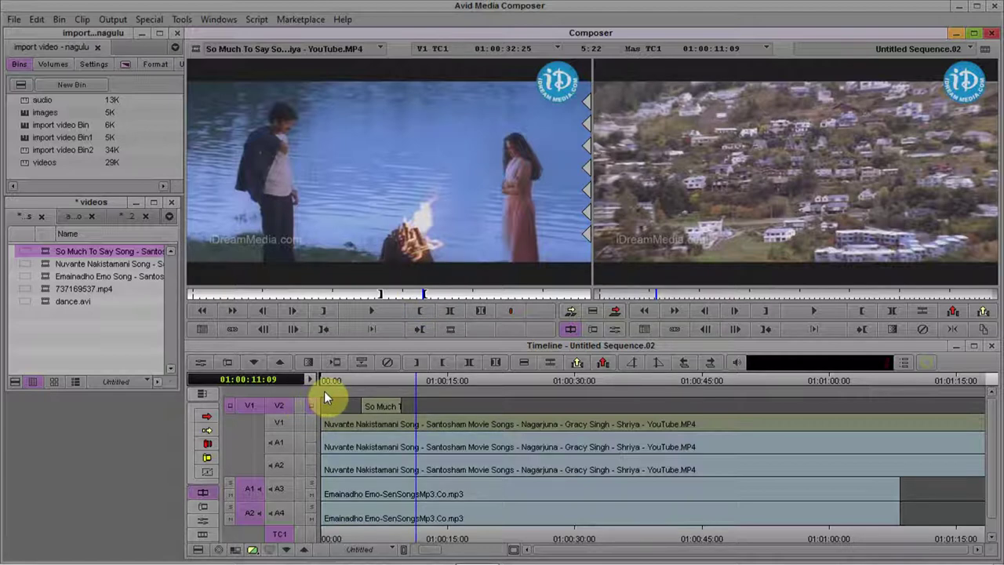
Cue the sequence at 01:00:15:25 and the So Much To Say source at 01:00:29:23
drag(416, 382, 455, 381)
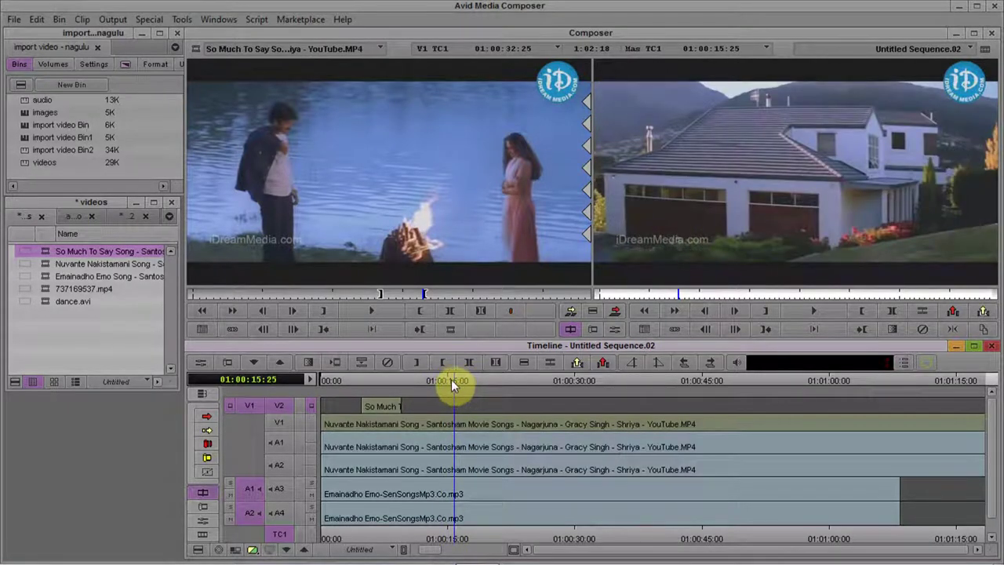
drag(403, 292, 400, 296)
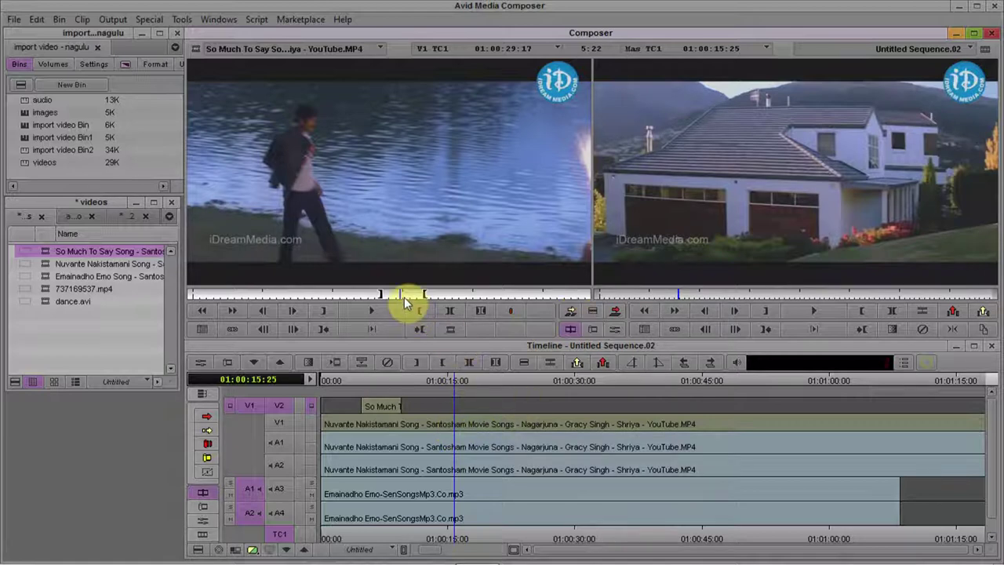
mouse_move(401, 296)
mouse_down()
mouse_move(392, 296)
mouse_move(419, 296)
mouse_move(406, 295)
mouse_up()
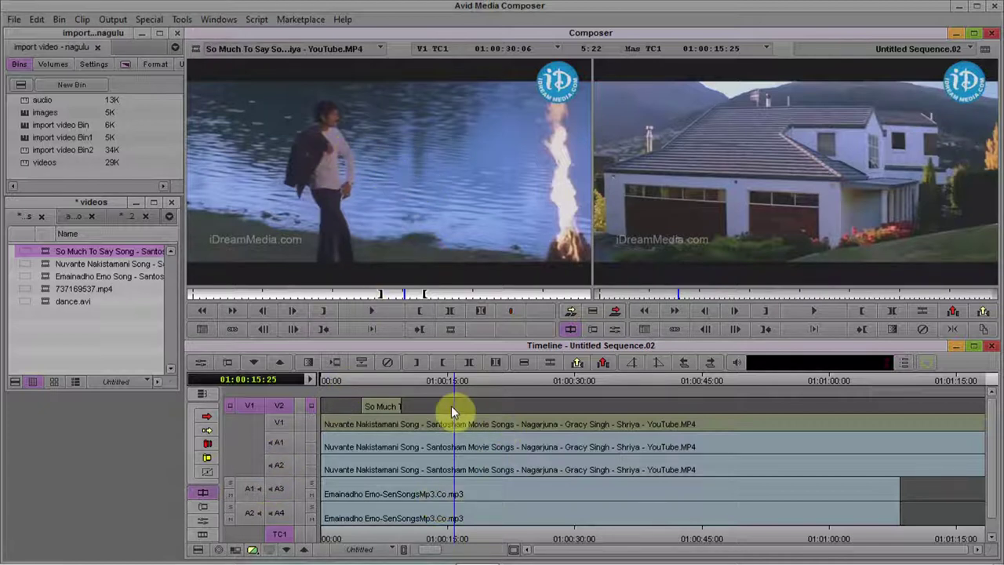
click(399, 295)
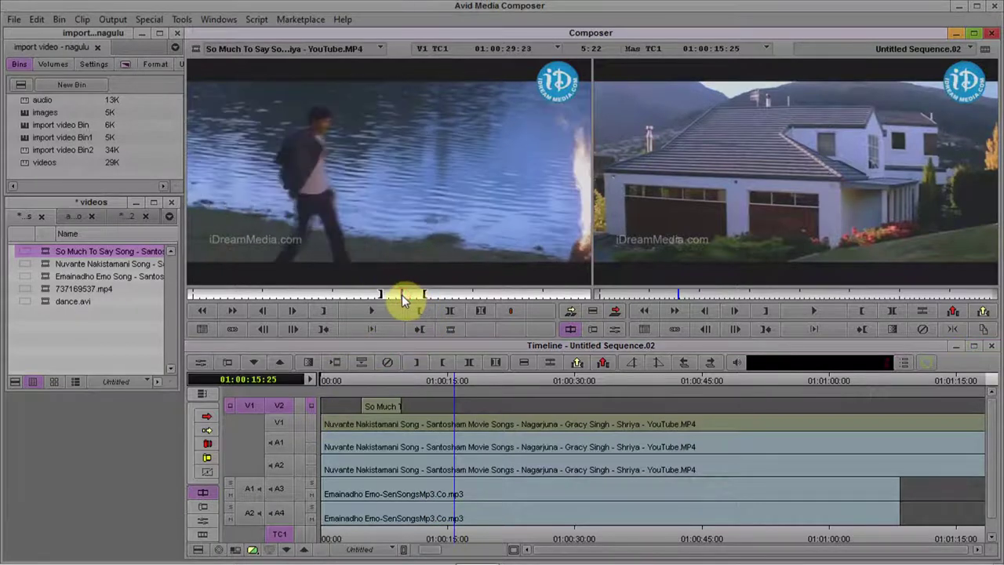
Splice the second marked section onto V2 at 01:00:15:25, then return near the sequence start
click(573, 310)
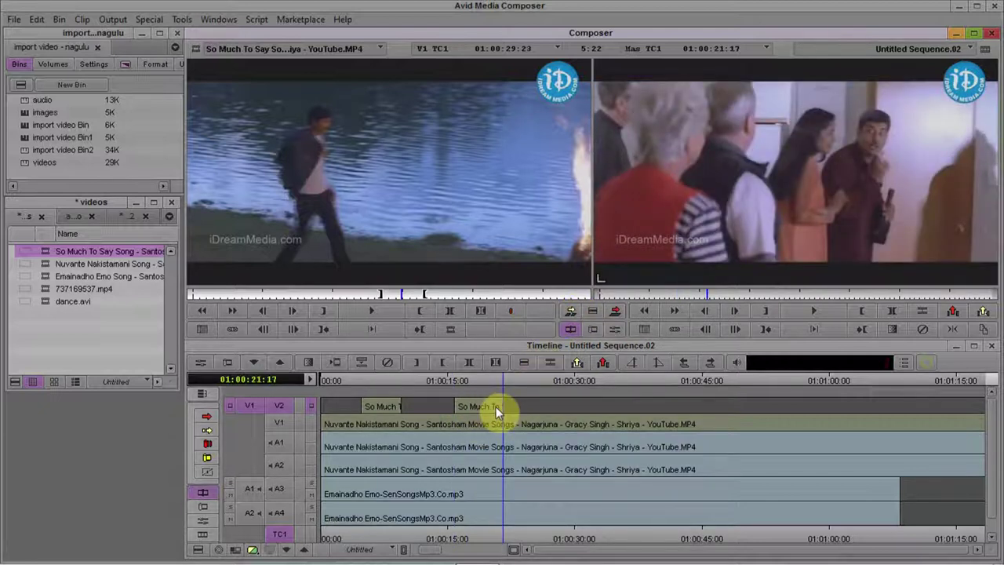
mouse_move(505, 381)
mouse_down()
mouse_move(459, 387)
mouse_move(496, 384)
mouse_move(471, 386)
mouse_move(487, 382)
mouse_up()
drag(344, 377, 354, 375)
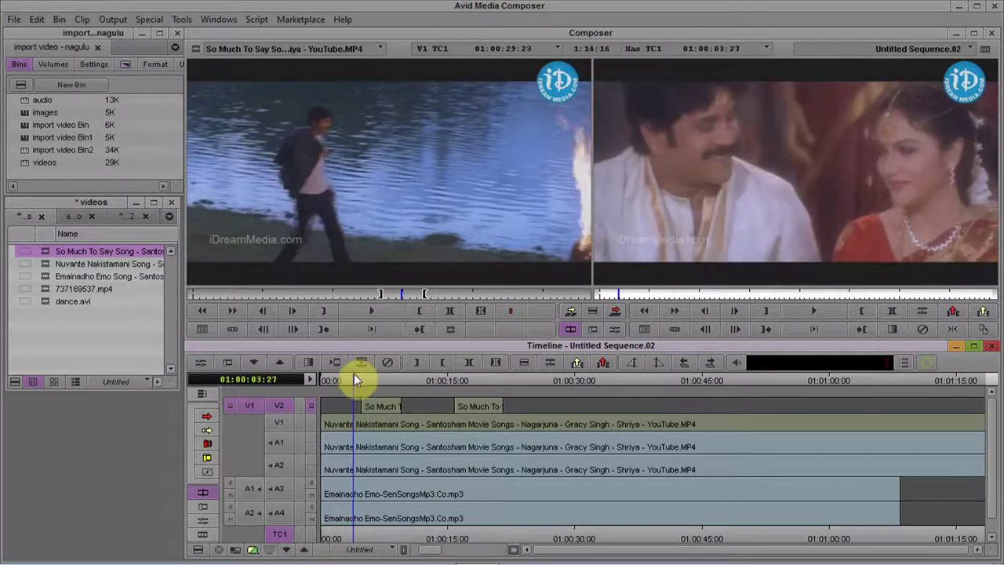
Play the sequence to review both V2 inserts, then park at 01:00:28:29
click(487, 364)
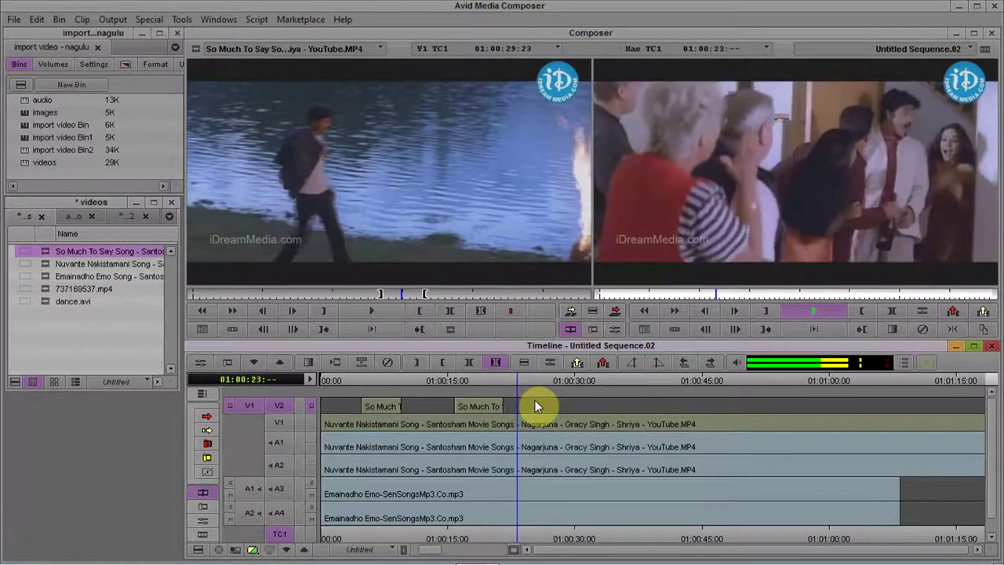
key(space)
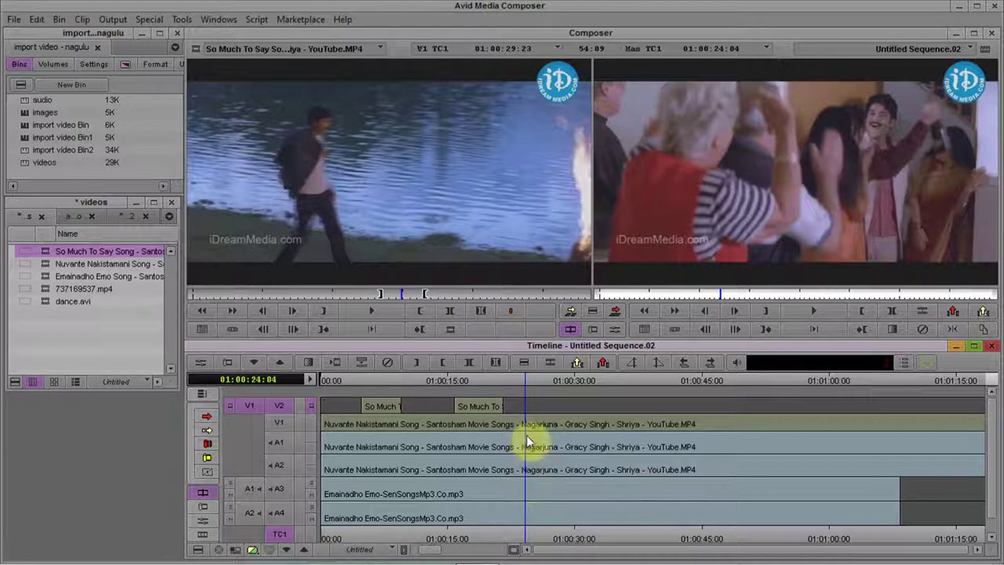
click(566, 392)
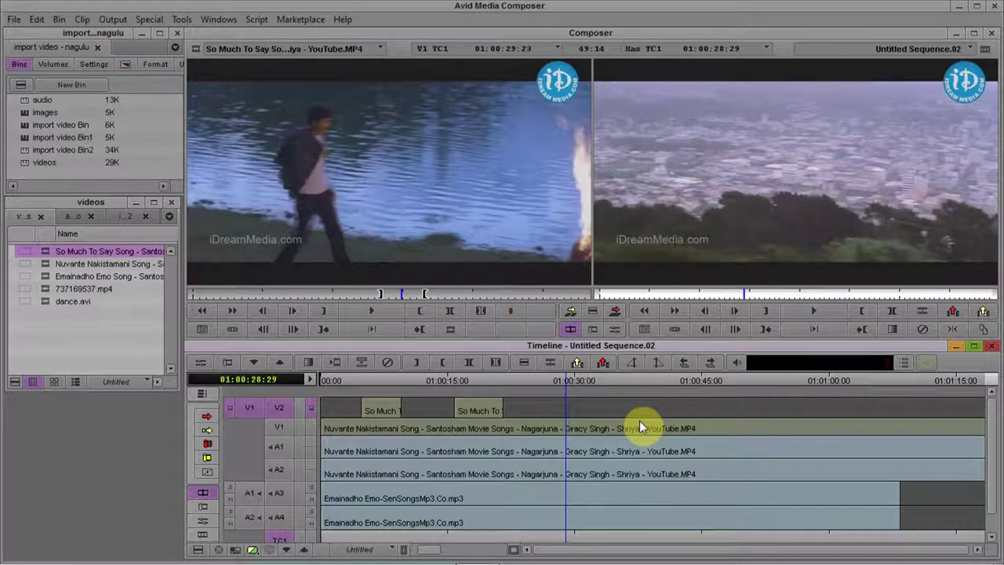
Magnify the record monitor picture, then restore it to normal size
click(757, 227)
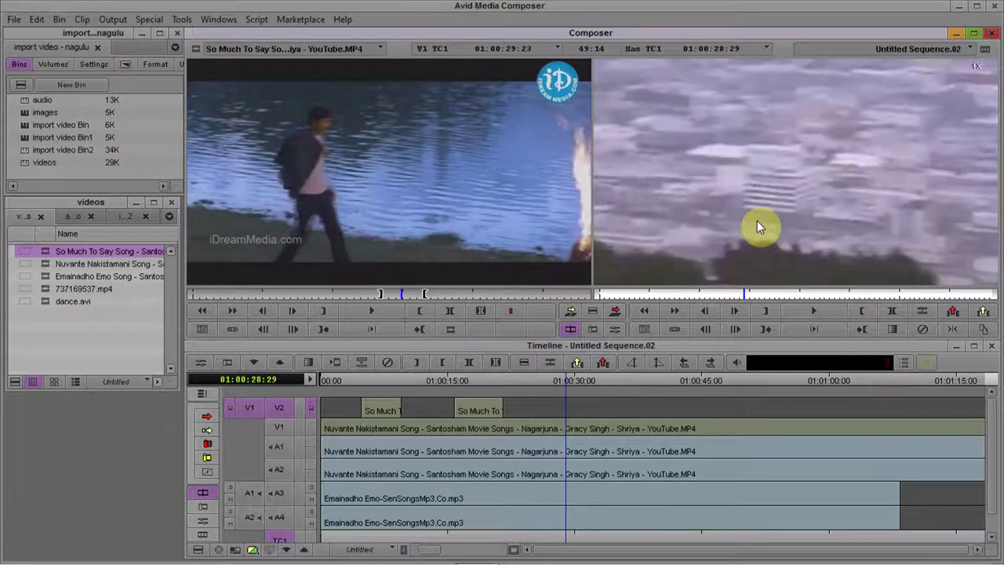
key(ctrl+l)
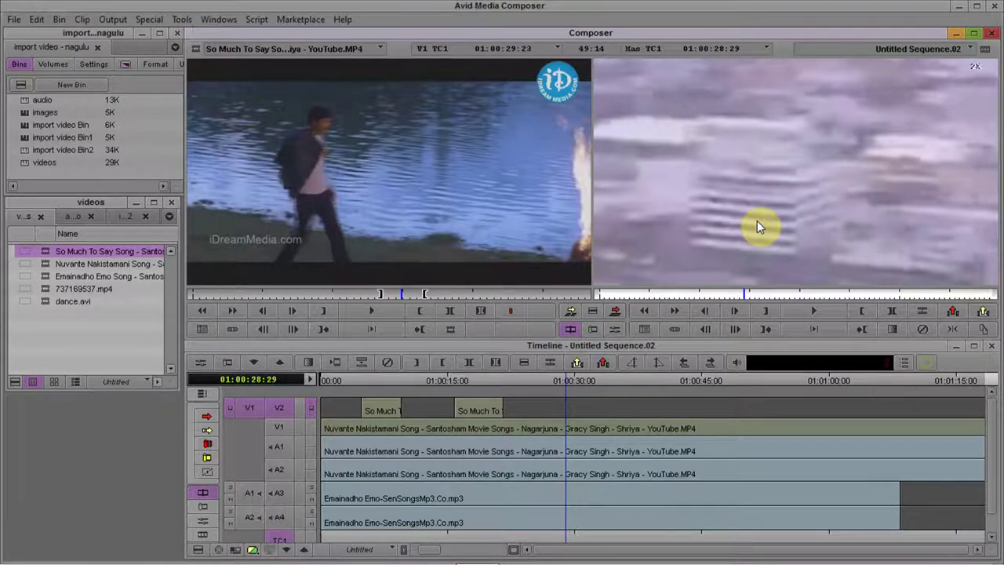
key(ctrl+m)
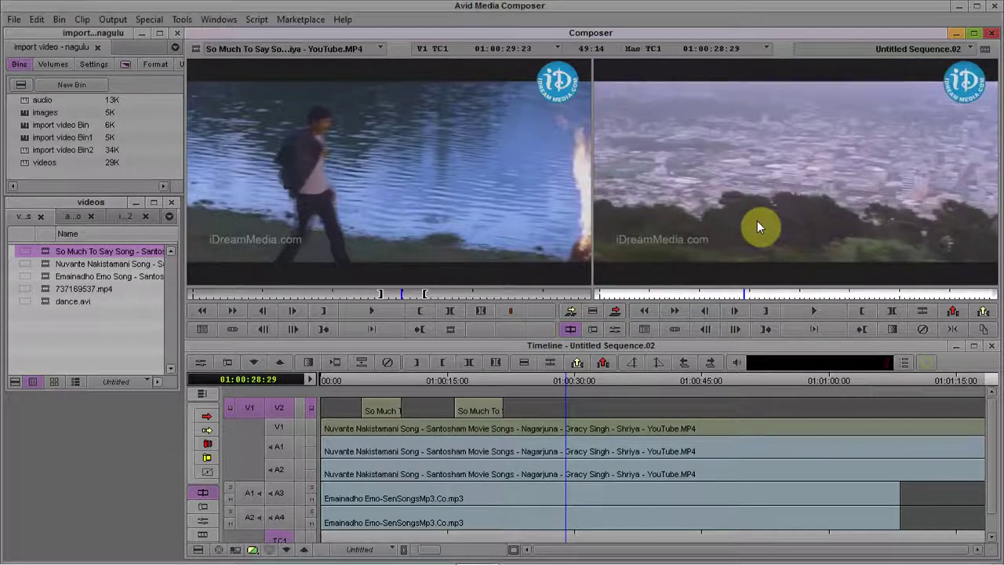
Magnify and restore the source picture, then park the sequence at 01:00:31:13
click(365, 182)
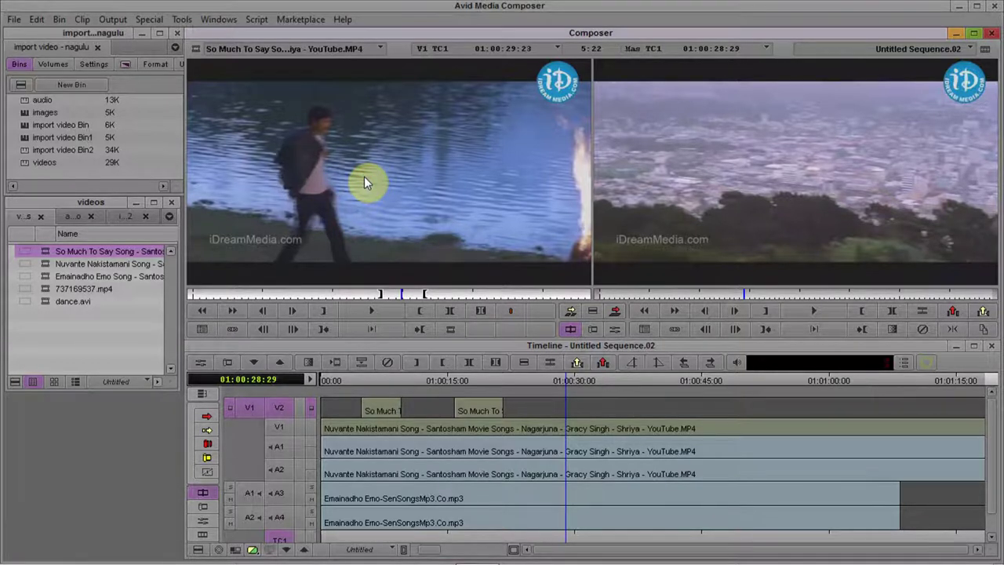
key(ctrl+m)
key(ctrl+m)
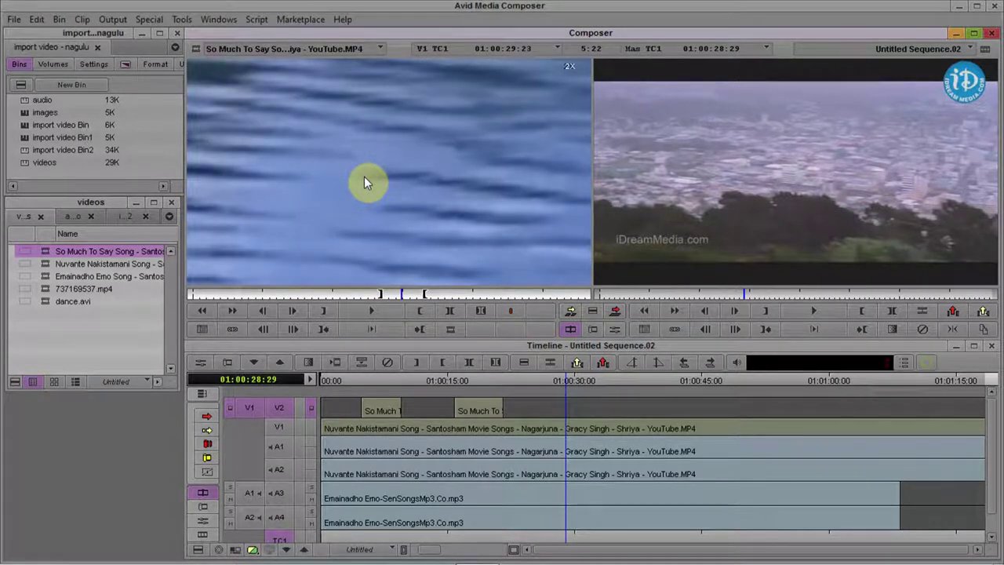
key(ctrl+m)
key(ctrl+m)
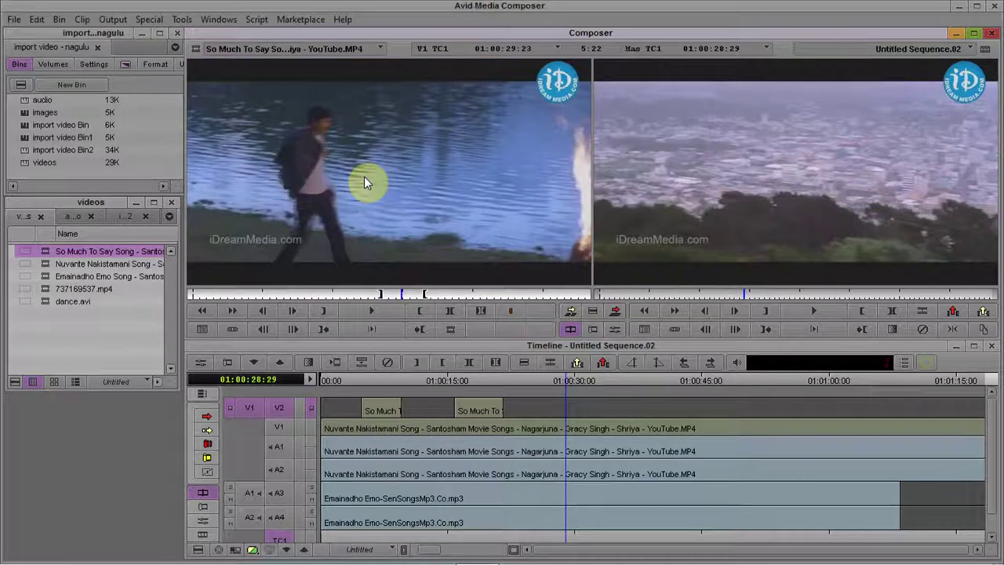
click(587, 382)
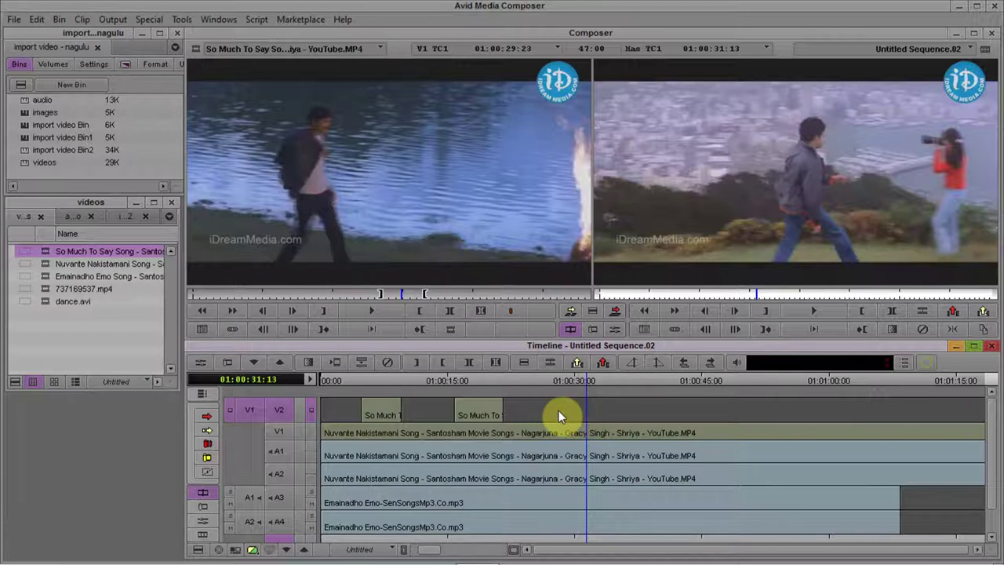
Zoom the timeline out to the whole sequence and park at 01:00:40:17
scroll(558, 410, down, 3)
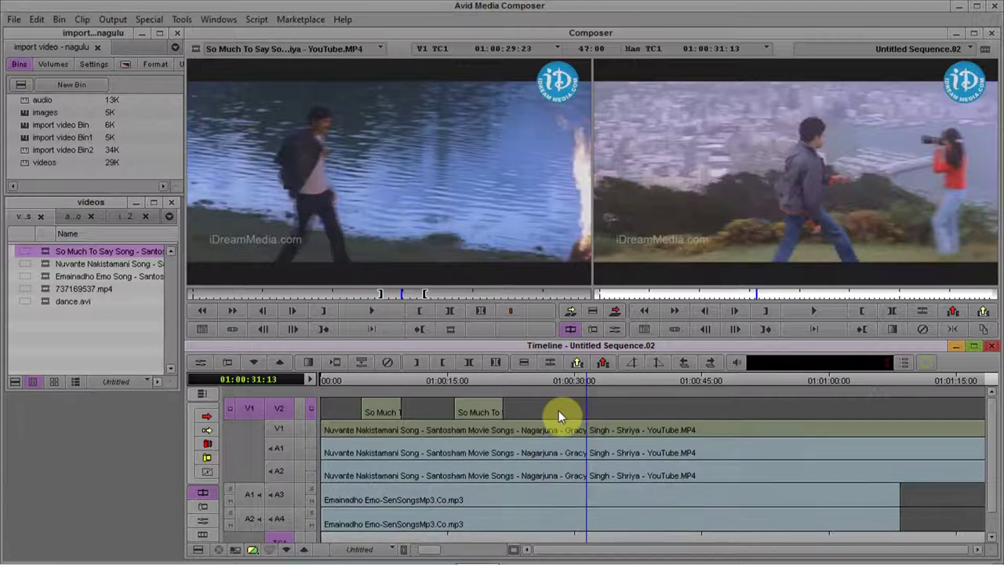
scroll(559, 410, down, 1)
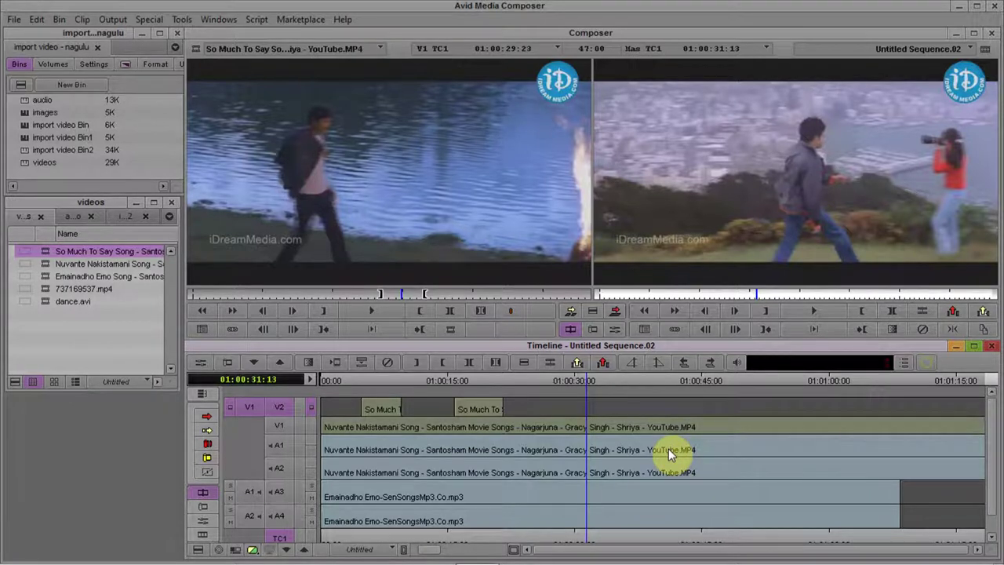
key(ctrl+bracketleft)
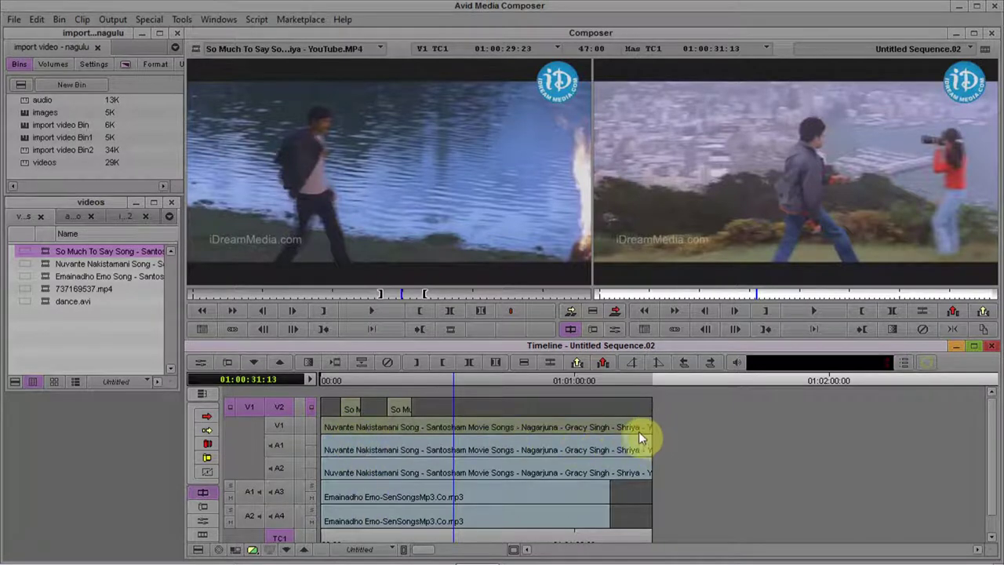
click(493, 381)
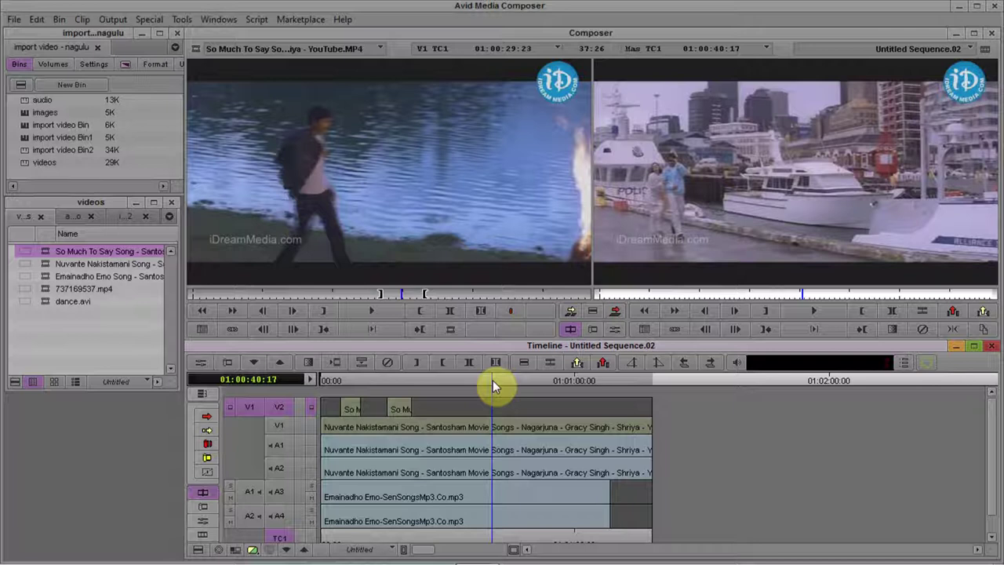
Zoom the timeline back in and splice the marked source portion at 01:00:24:21
key(ctrl+])
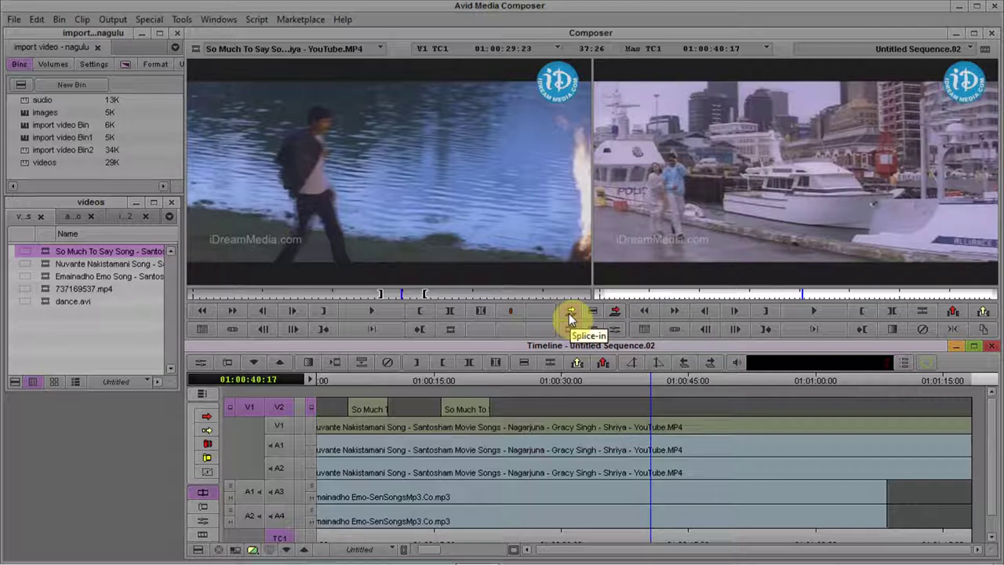
click(619, 310)
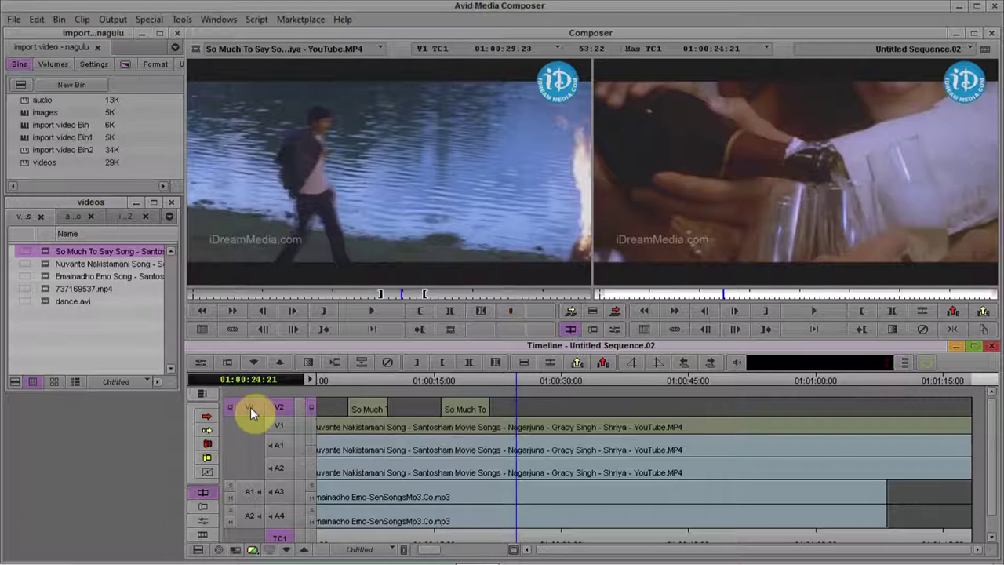
Patch the source video to record V1 and scrub the sequence back to 01:00:03:01
drag(250, 407, 279, 427)
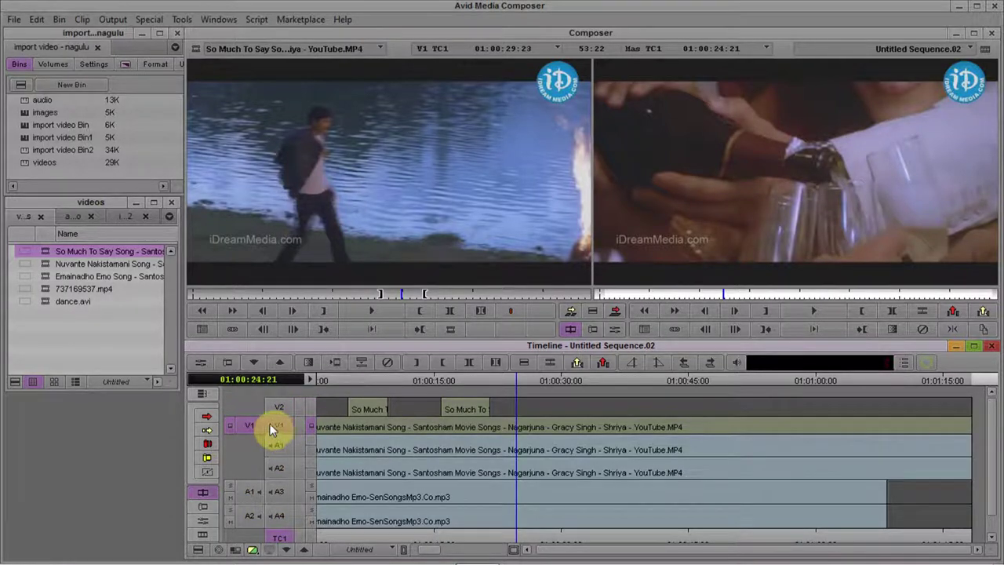
drag(517, 379, 336, 378)
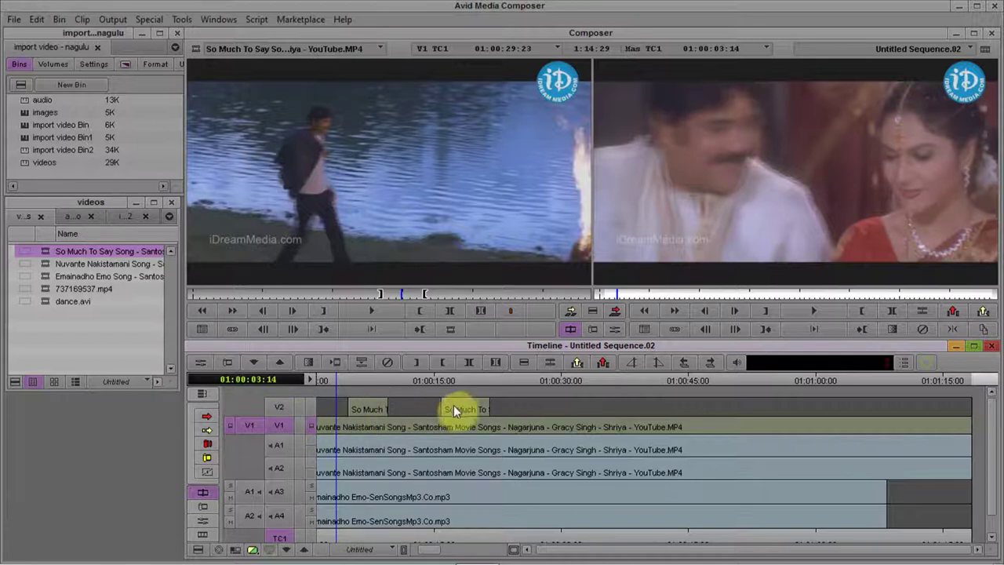
drag(360, 379, 482, 385)
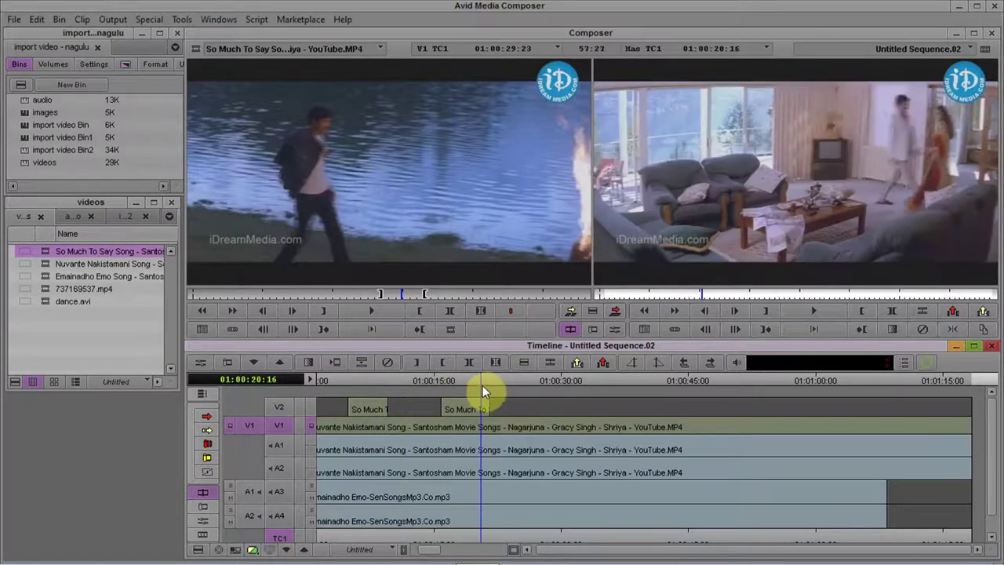
drag(341, 398, 333, 402)
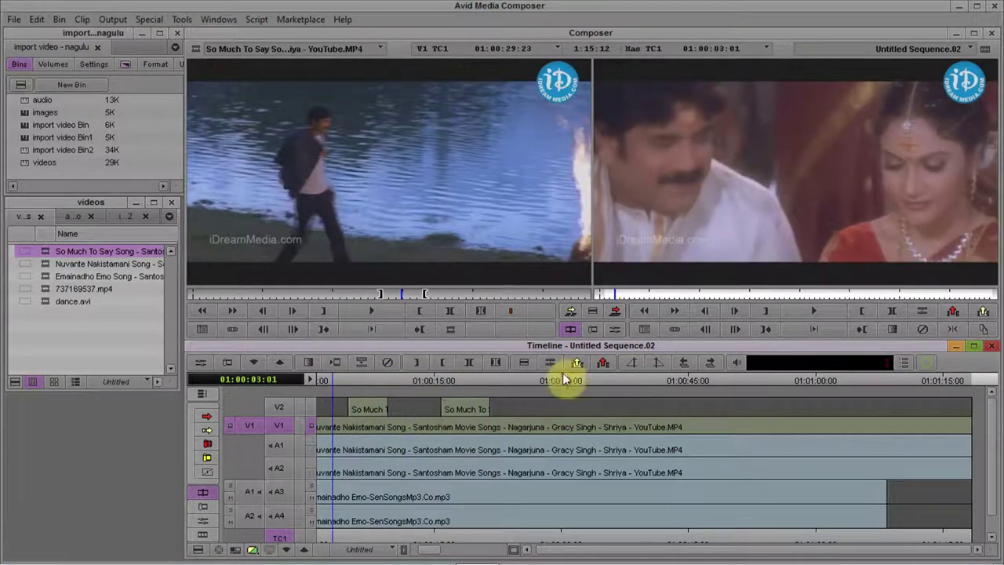
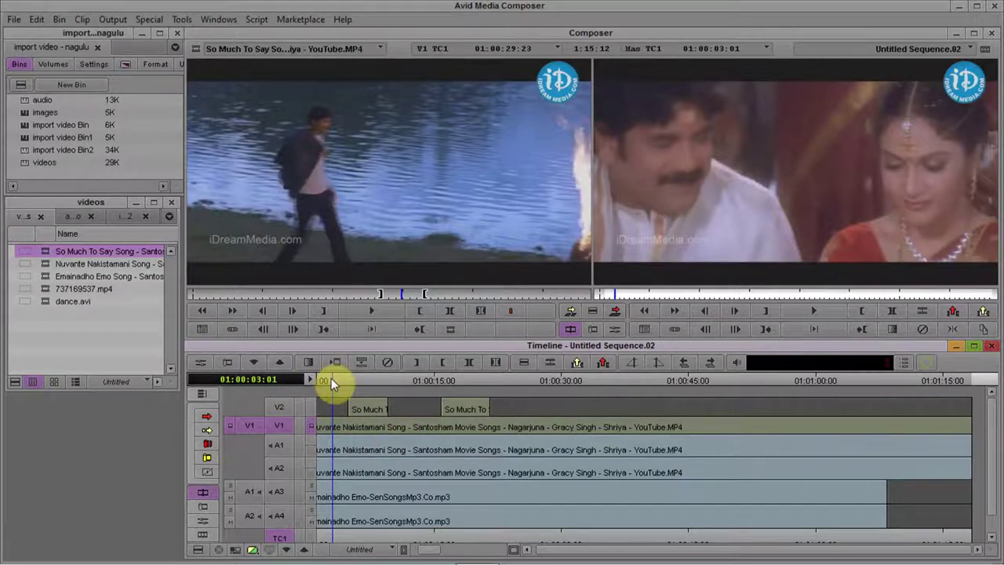
Play back the start of Untitled Sequence.02 and park near 01:00:05:19
click(331, 380)
key(space)
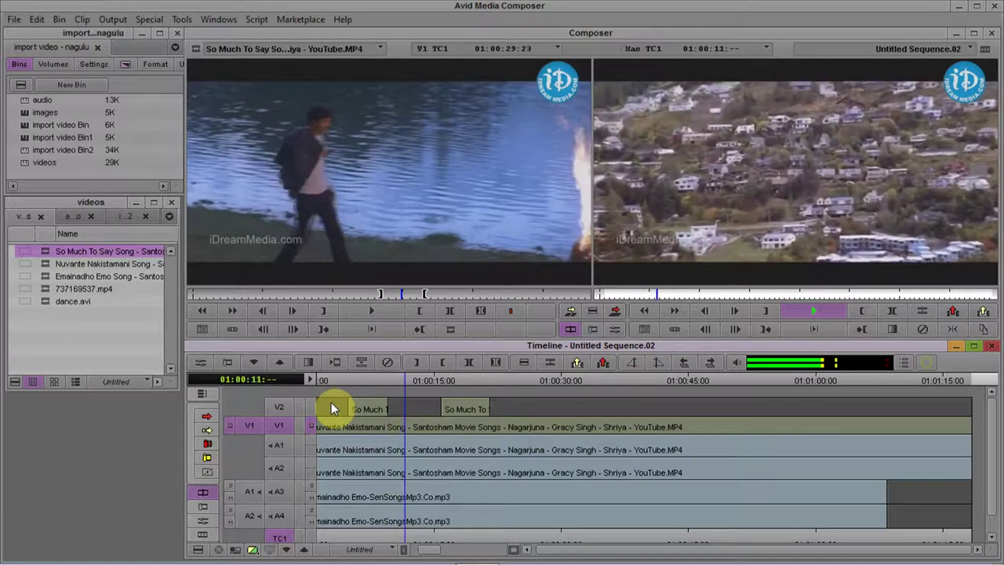
key(space)
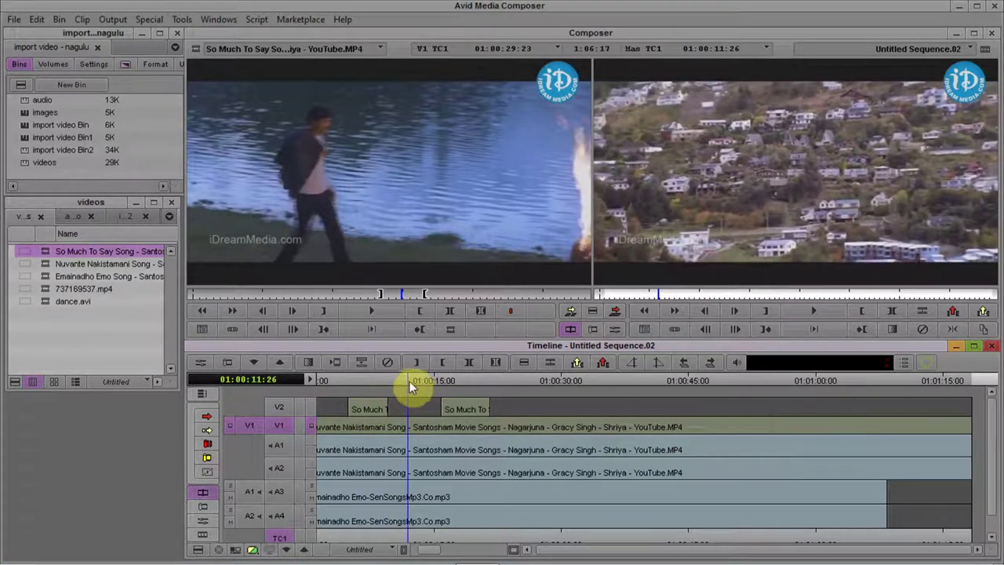
drag(407, 379, 321, 388)
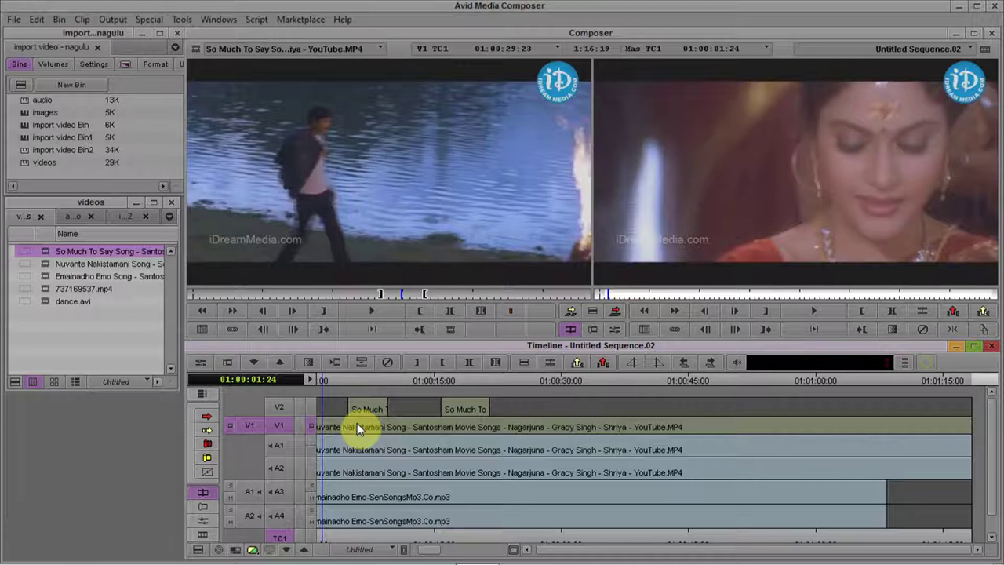
click(323, 380)
drag(323, 380, 355, 388)
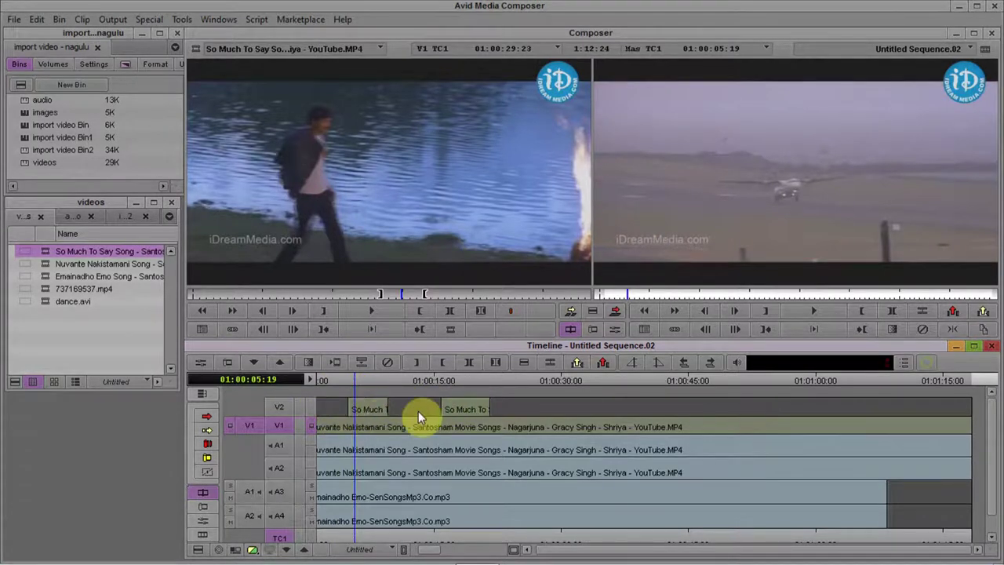
Delete the V2 track and its two So Much To Say clips from the sequence
right_click(284, 408)
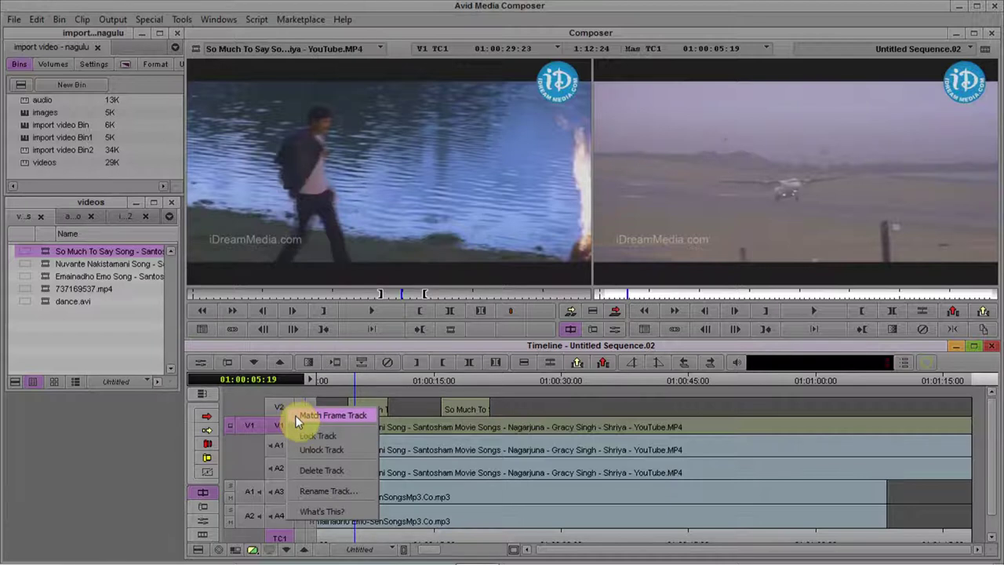
click(313, 470)
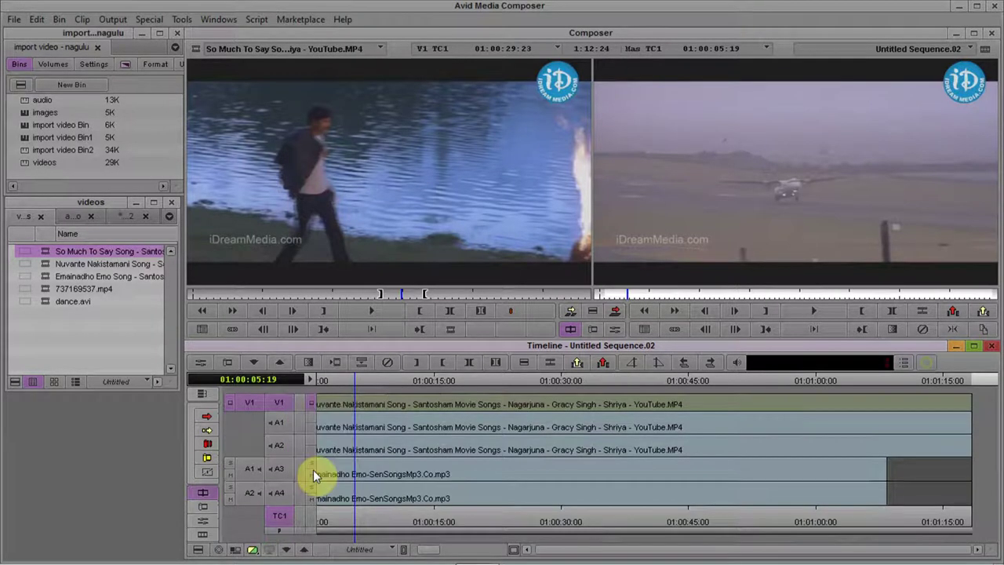
drag(353, 380, 318, 384)
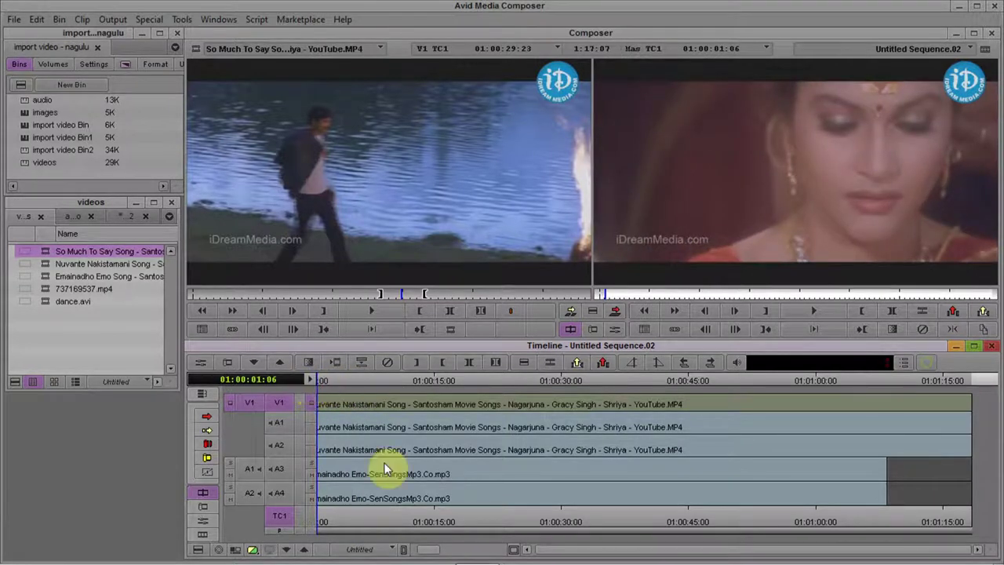
Load Nuvante Nakistamani Song in the Source monitor and scrub toward the balcony shot near 01:02:07
double_click(46, 256)
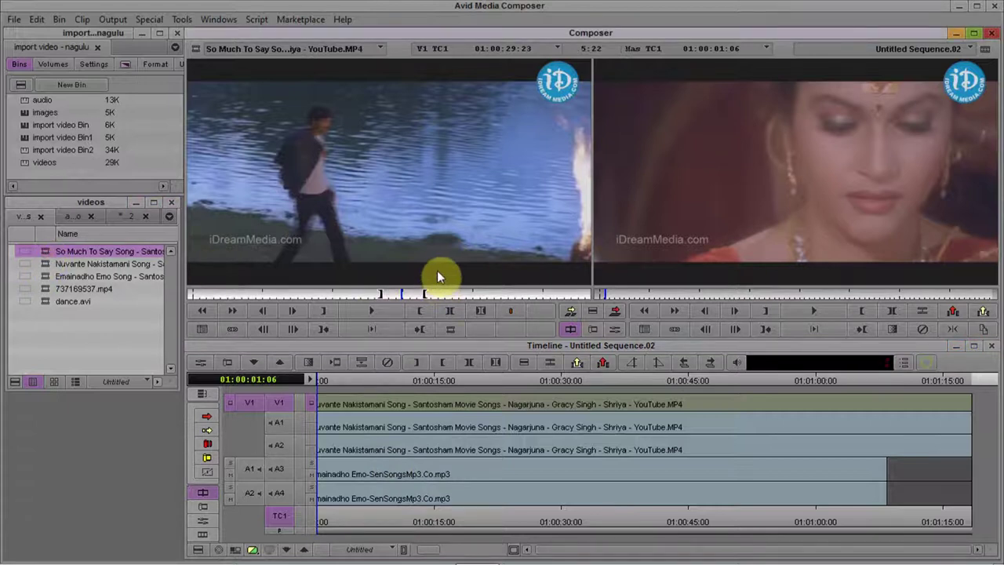
double_click(44, 265)
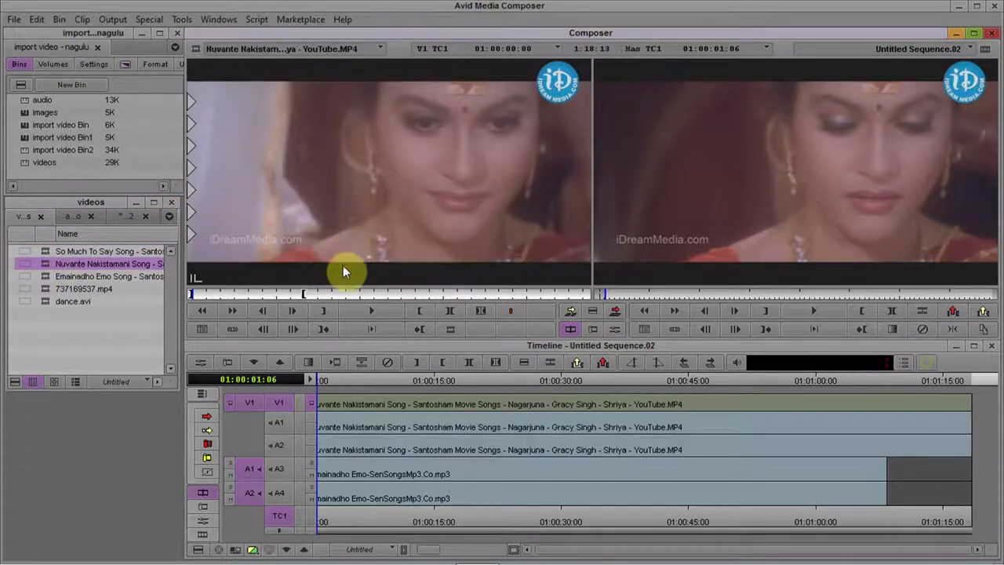
click(374, 293)
drag(374, 294, 382, 297)
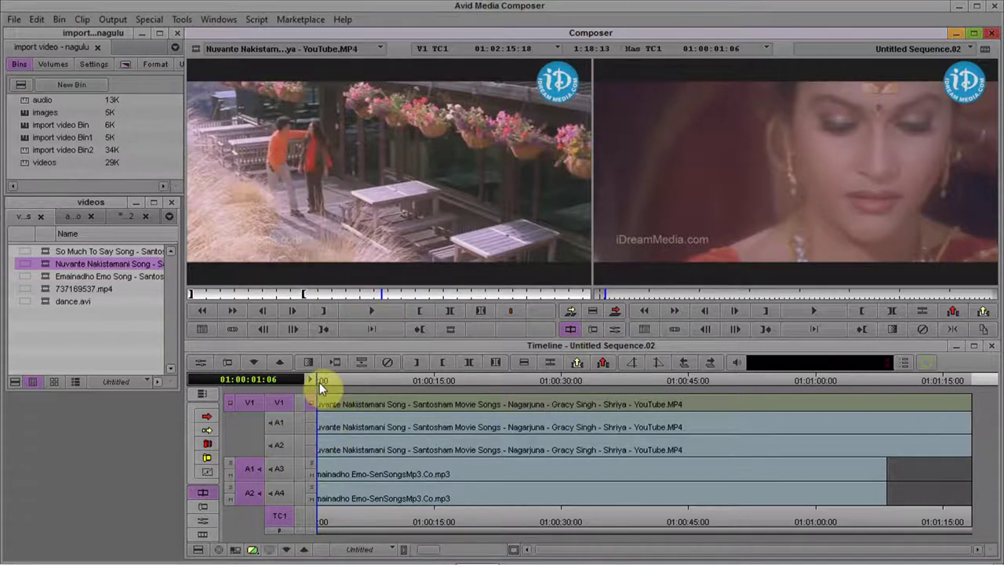
drag(318, 381, 353, 379)
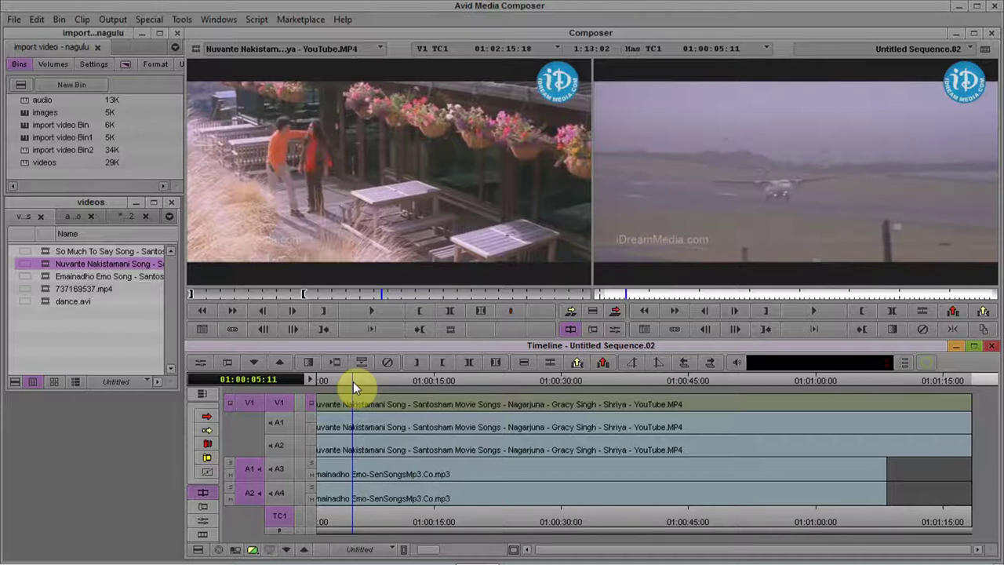
Mark the sequence out at 01:00:05:25 and in at 01:00:10:13
drag(354, 381, 357, 381)
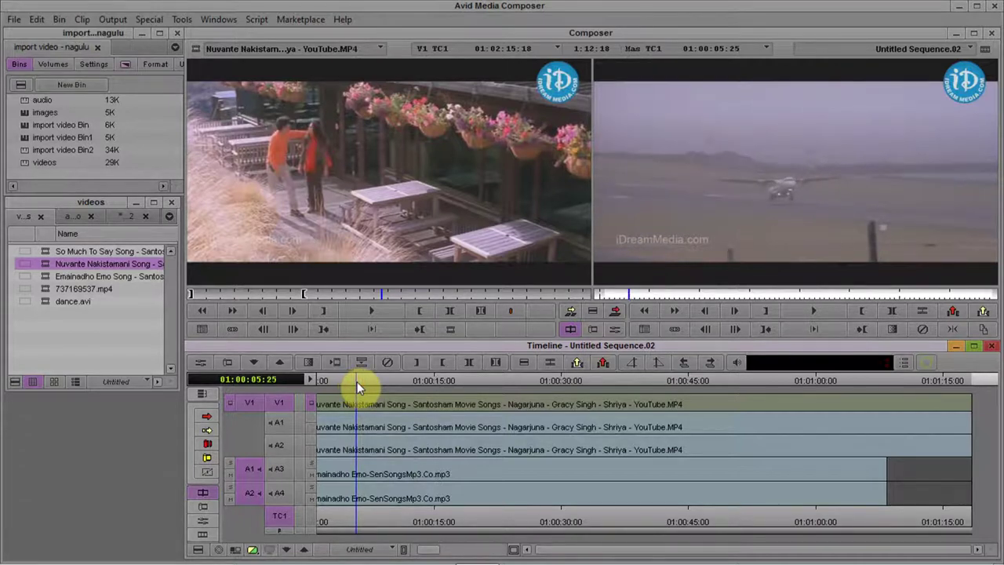
click(356, 381)
key(o)
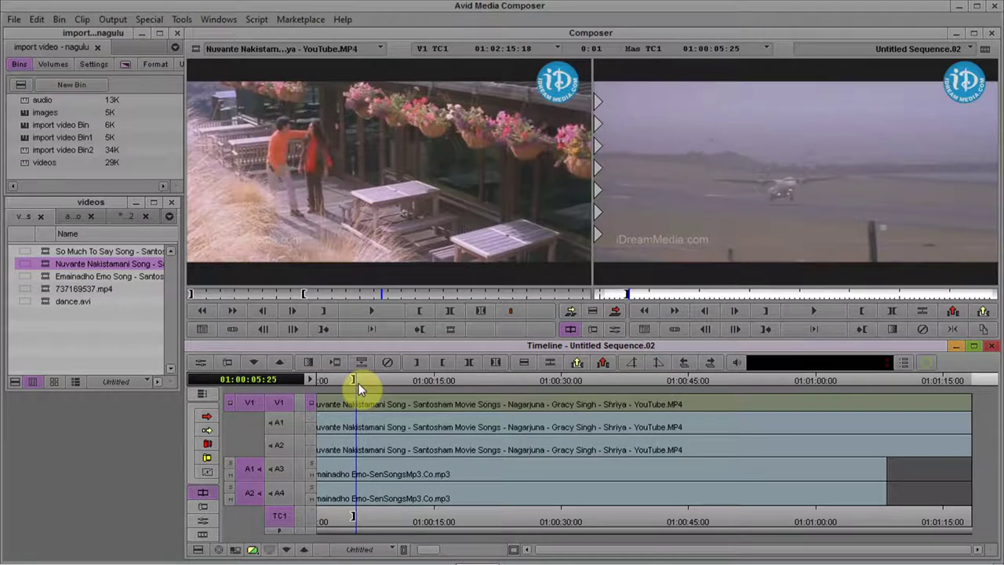
click(396, 385)
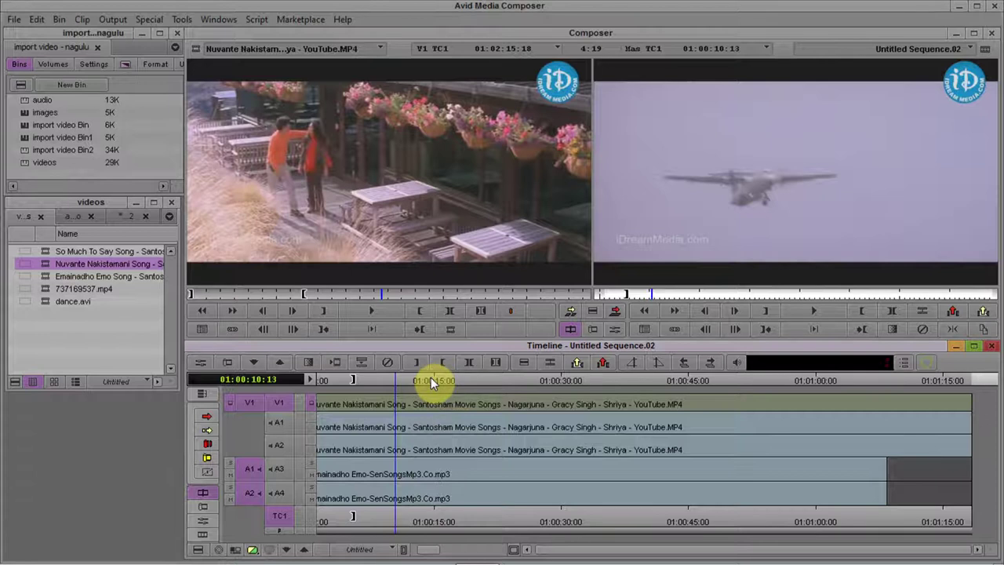
key(i)
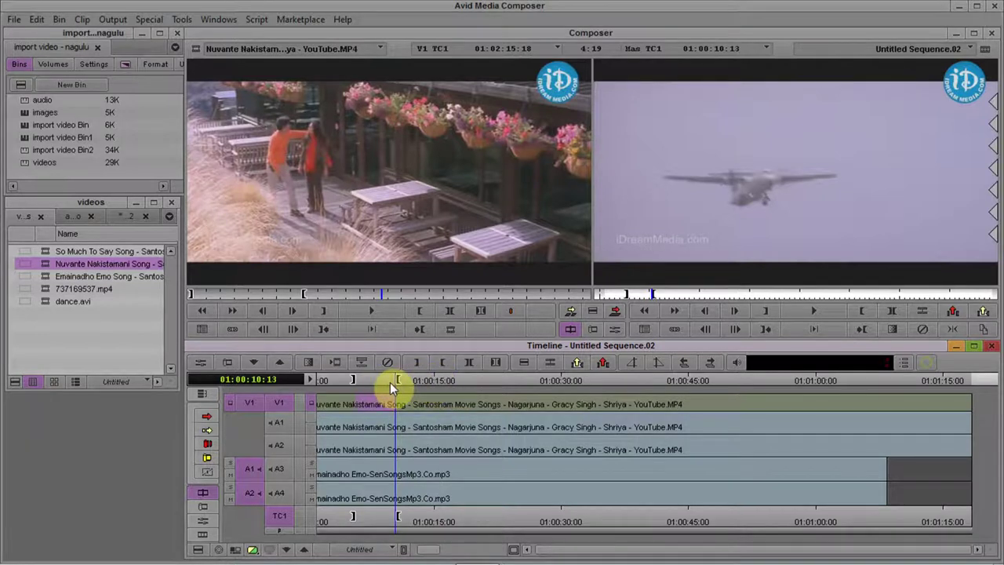
mouse_move(389, 382)
mouse_down()
mouse_move(361, 380)
mouse_move(386, 378)
mouse_move(378, 380)
mouse_up()
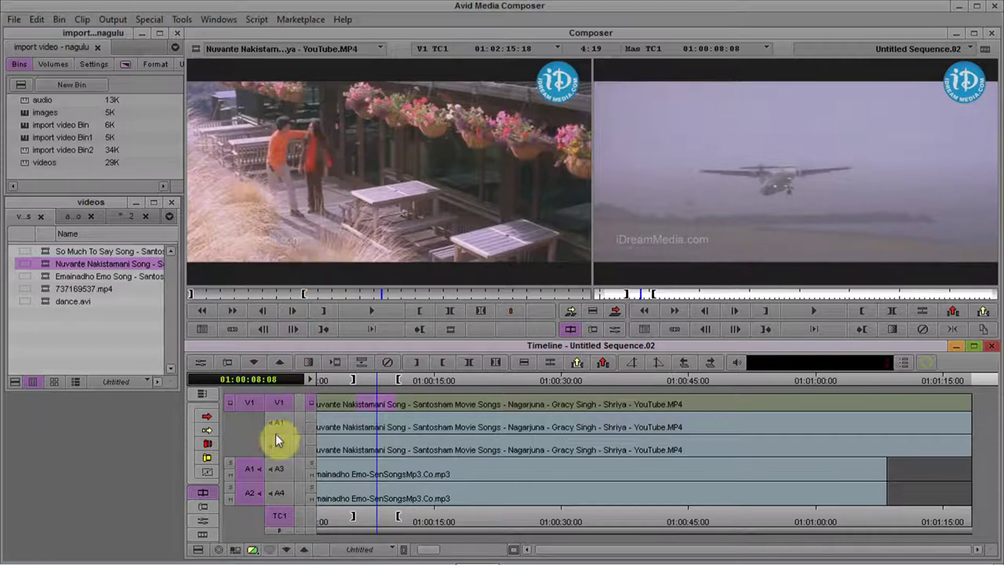
Switch off source tracks A1 and A2 so only video patches to V1
click(249, 469)
click(249, 470)
click(247, 492)
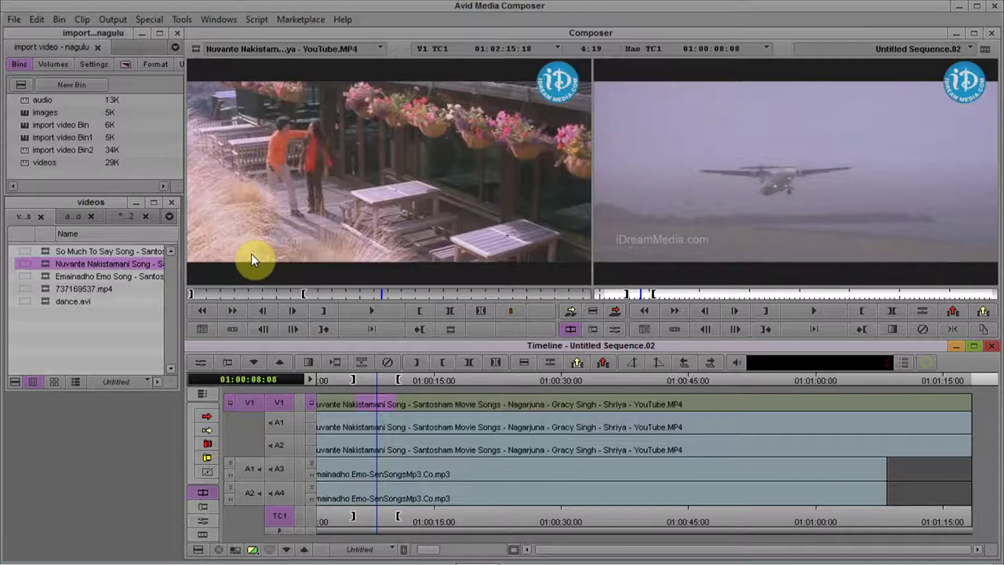
Mark the source in point on the balcony shot at 01:02:15:18 and check the marks
click(382, 296)
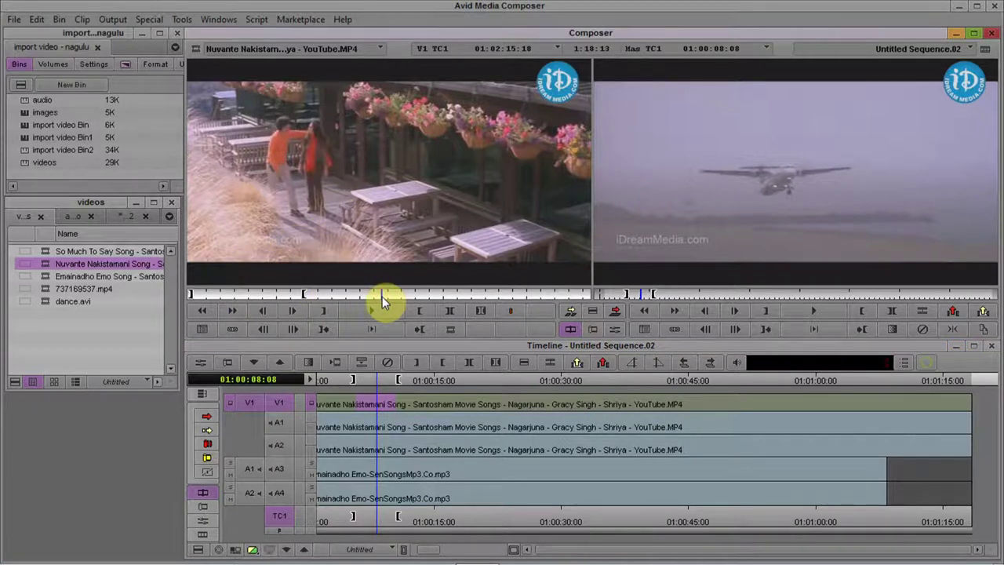
key(o)
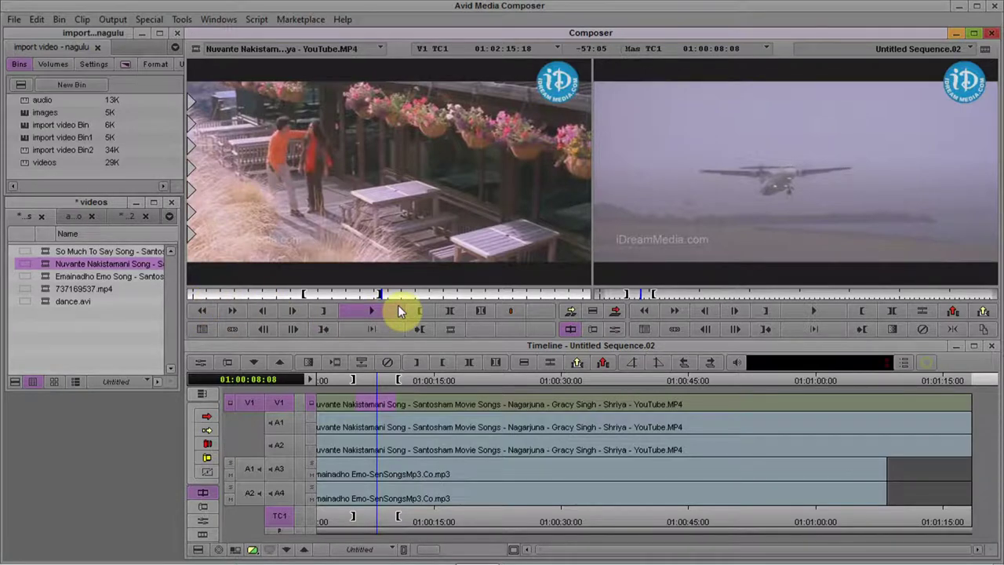
click(303, 294)
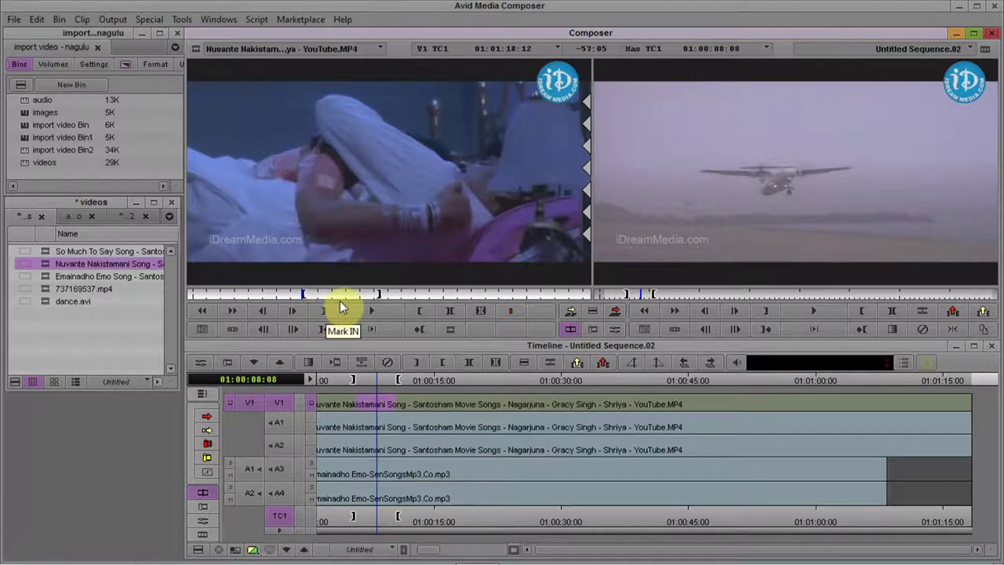
click(382, 296)
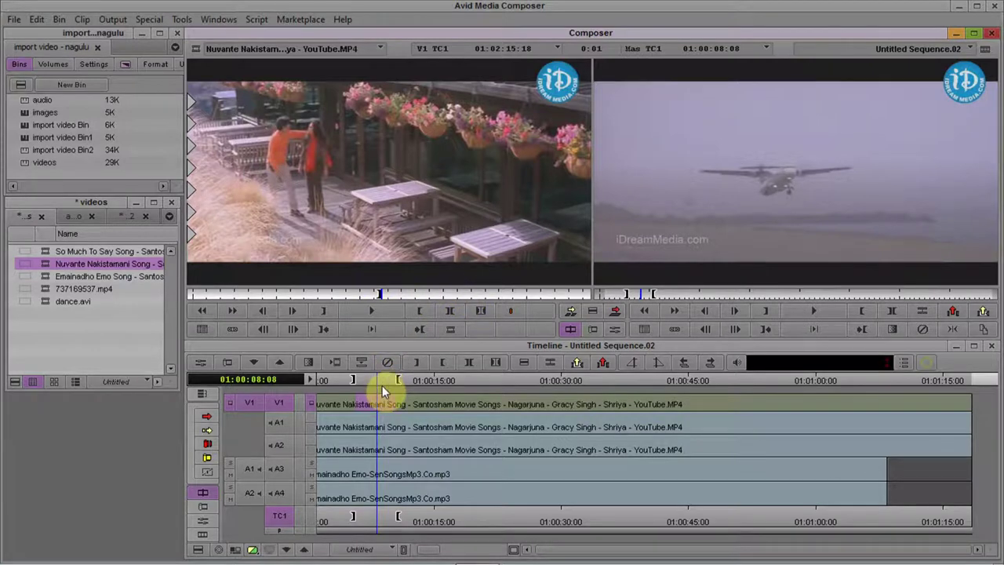
Review the marked sequence section and park near 01:00:06
click(355, 380)
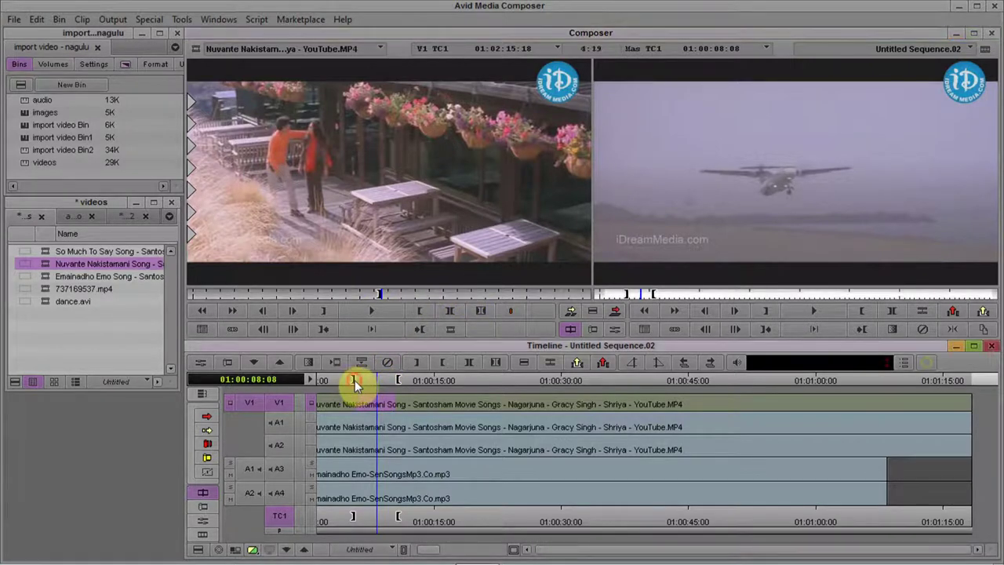
drag(395, 380, 374, 379)
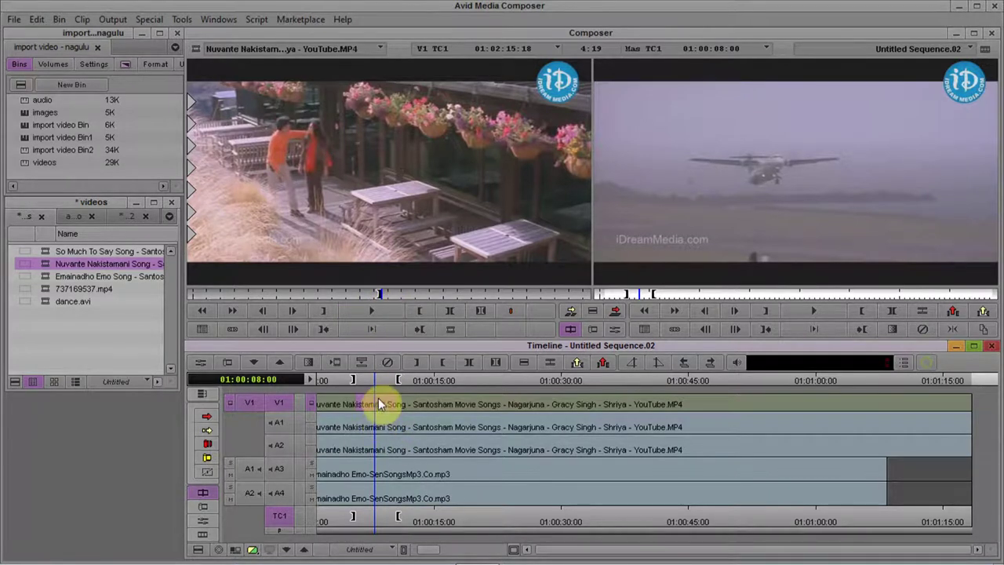
mouse_move(373, 378)
mouse_down()
mouse_move(360, 378)
mouse_move(393, 387)
mouse_move(358, 387)
mouse_move(395, 388)
mouse_move(356, 389)
mouse_move(395, 391)
mouse_move(378, 391)
mouse_up()
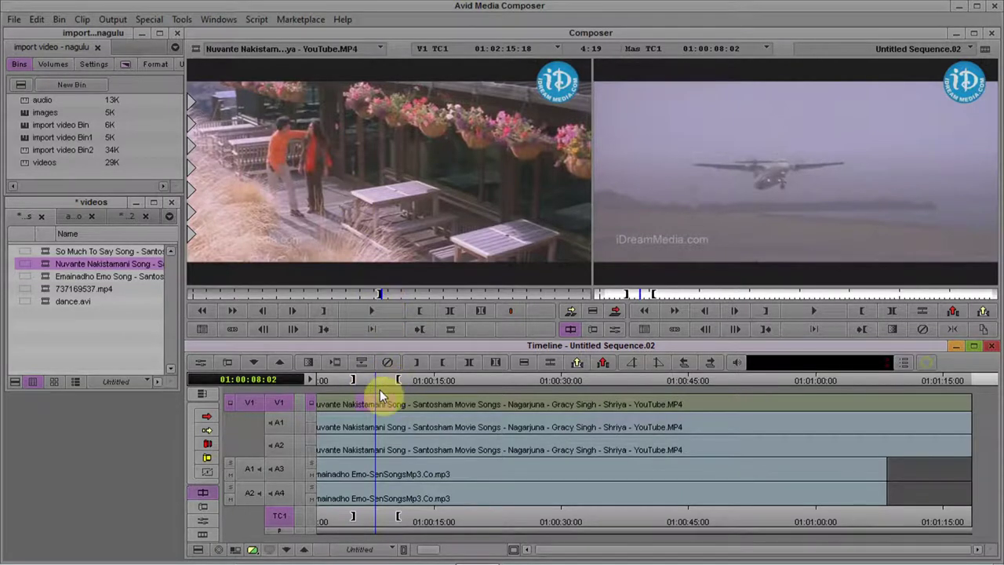
click(395, 294)
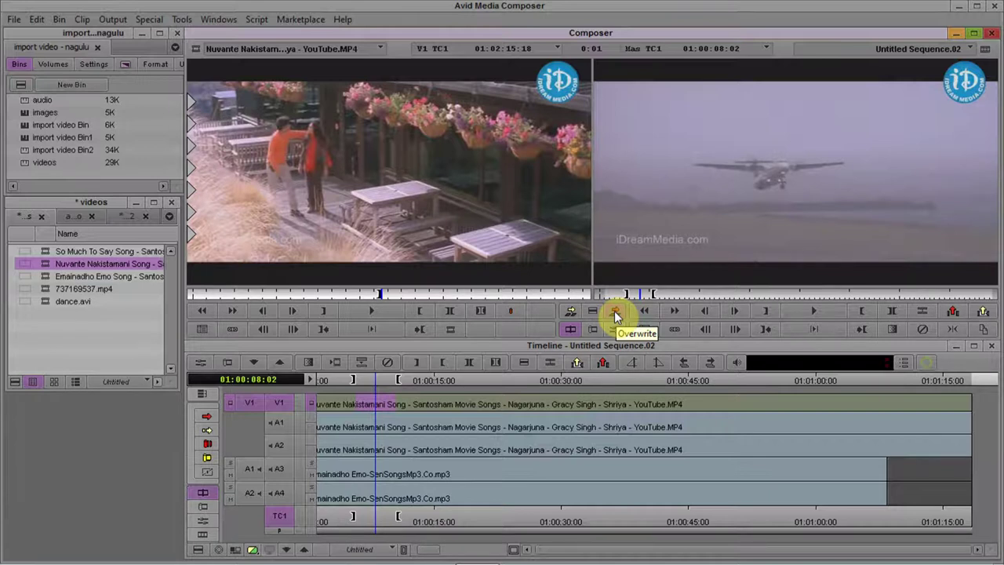
Overwrite the marked sequence section with the balcony shot and review it around 01:00:10
click(614, 311)
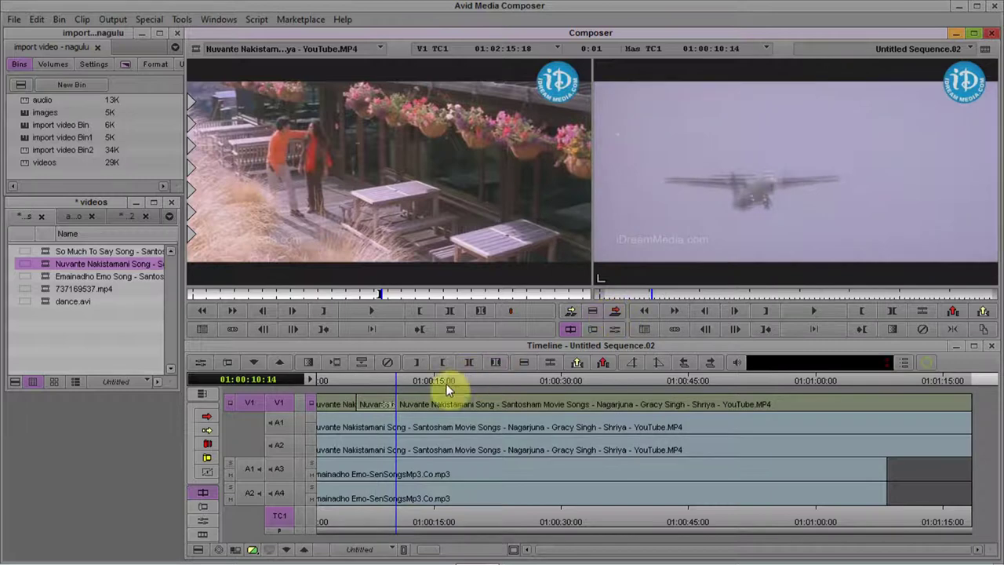
click(396, 382)
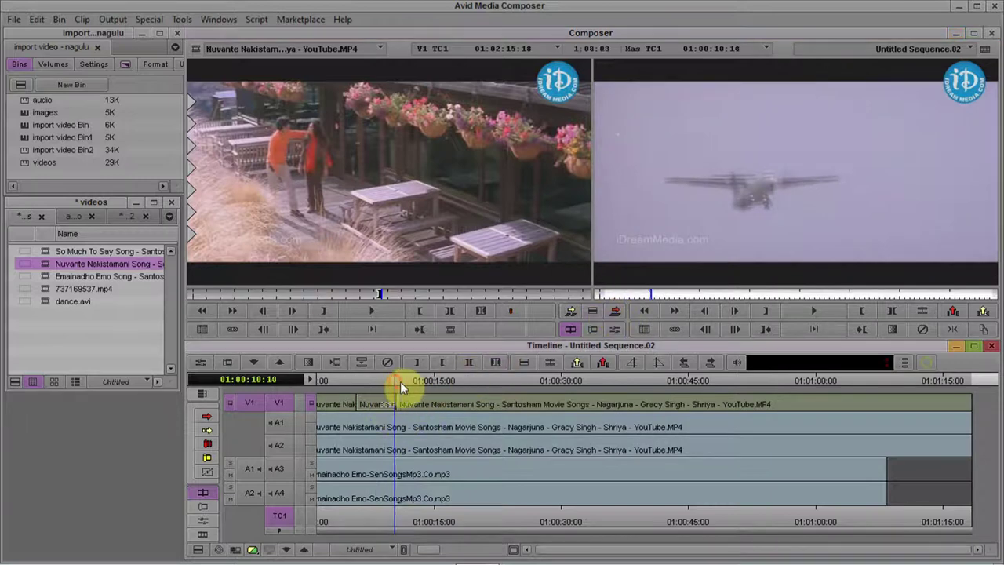
drag(400, 381, 417, 381)
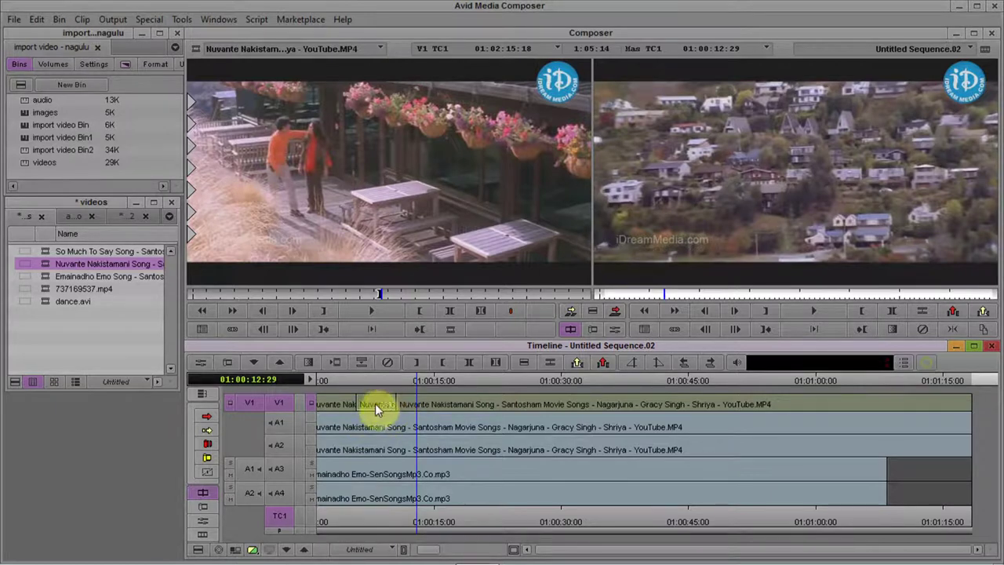
Play the sequence from about 01:00:09 and park near 01:00:14
drag(412, 381, 350, 377)
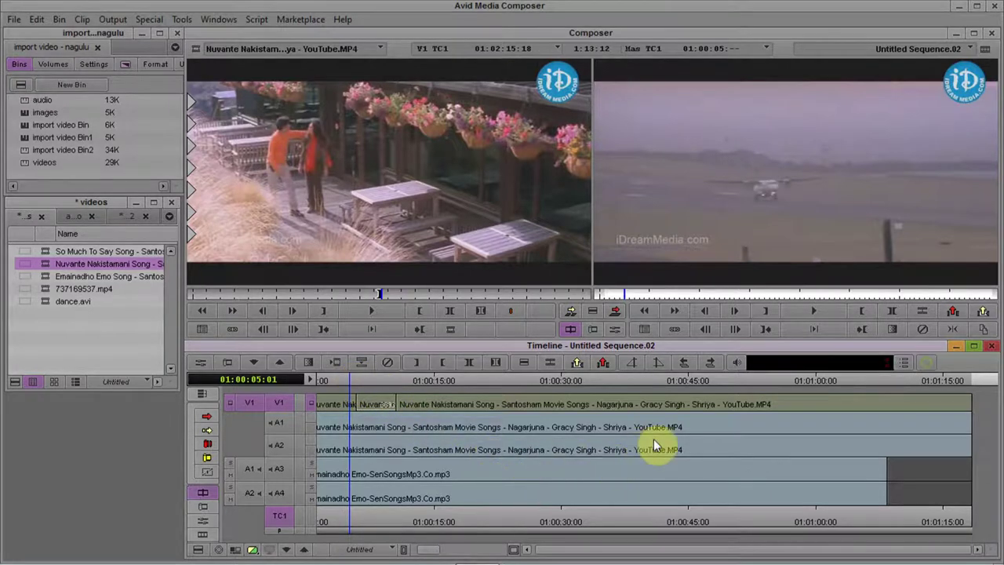
key(space)
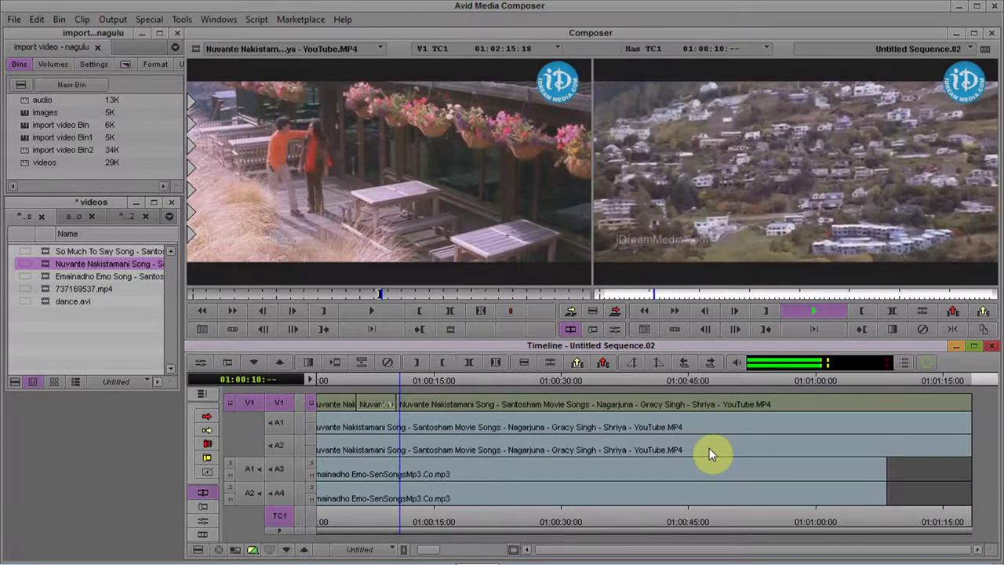
key(space)
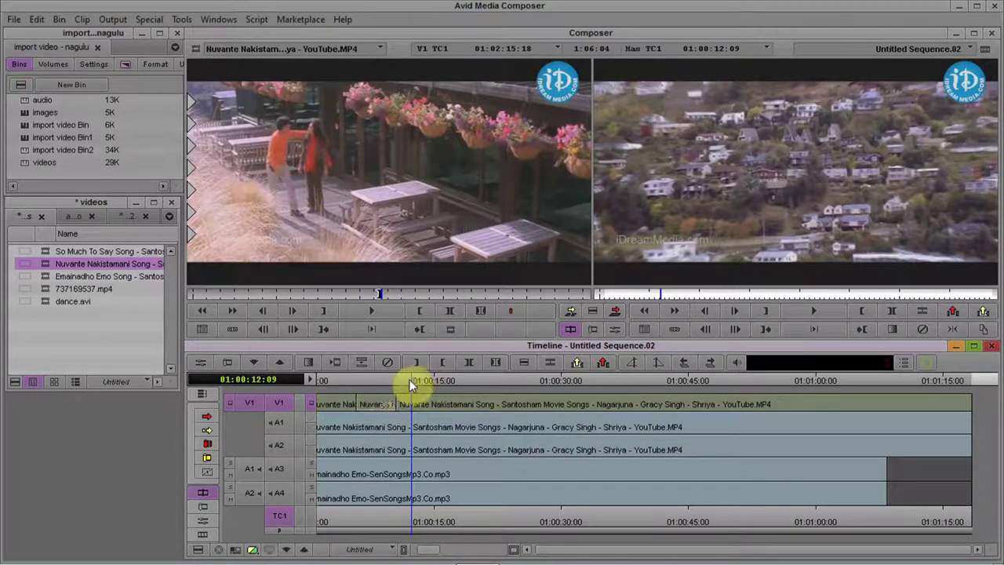
drag(412, 378, 428, 380)
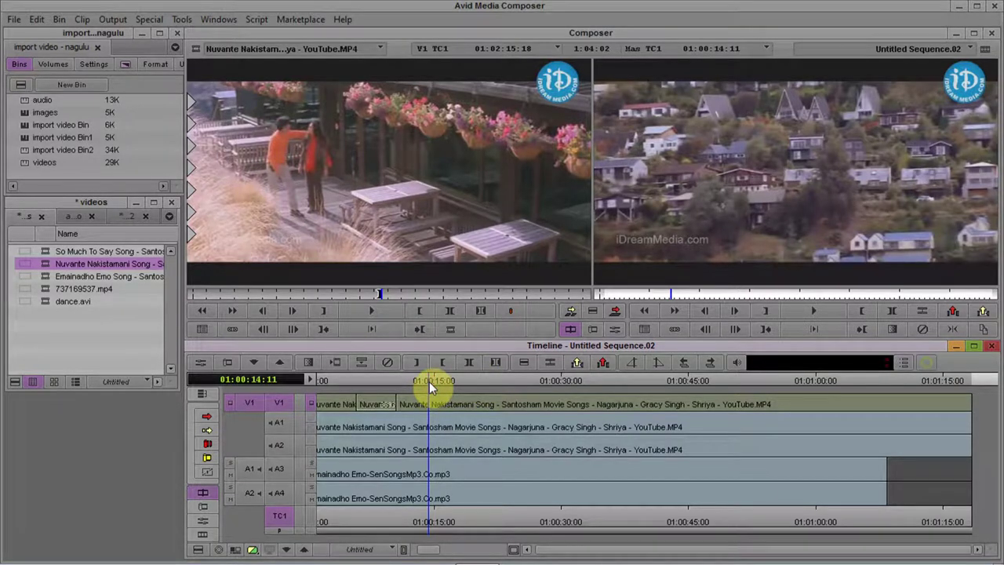
Mark the sequence section between 01:00:14:11 and 01:00:17:25
key(o)
drag(429, 381, 459, 387)
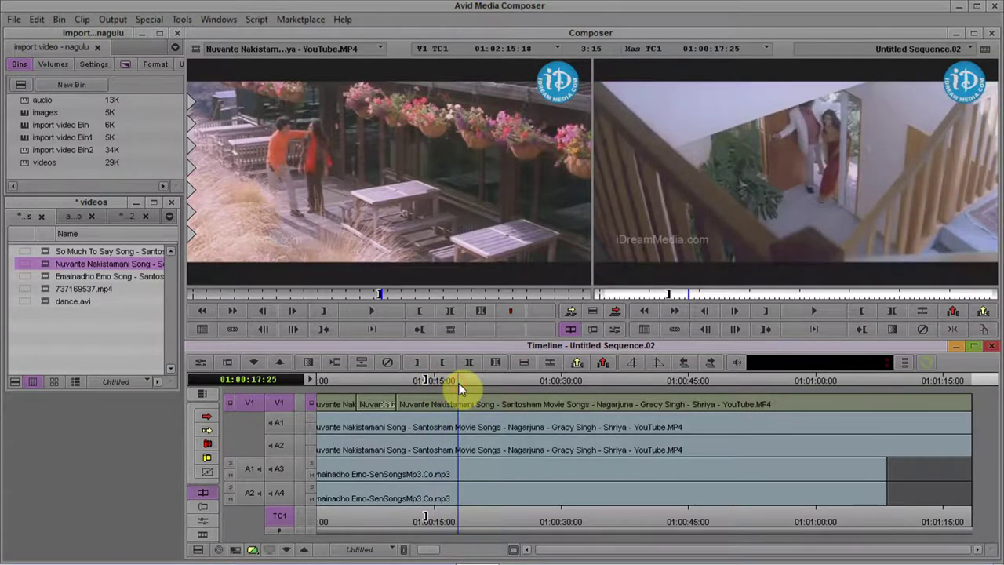
key(i)
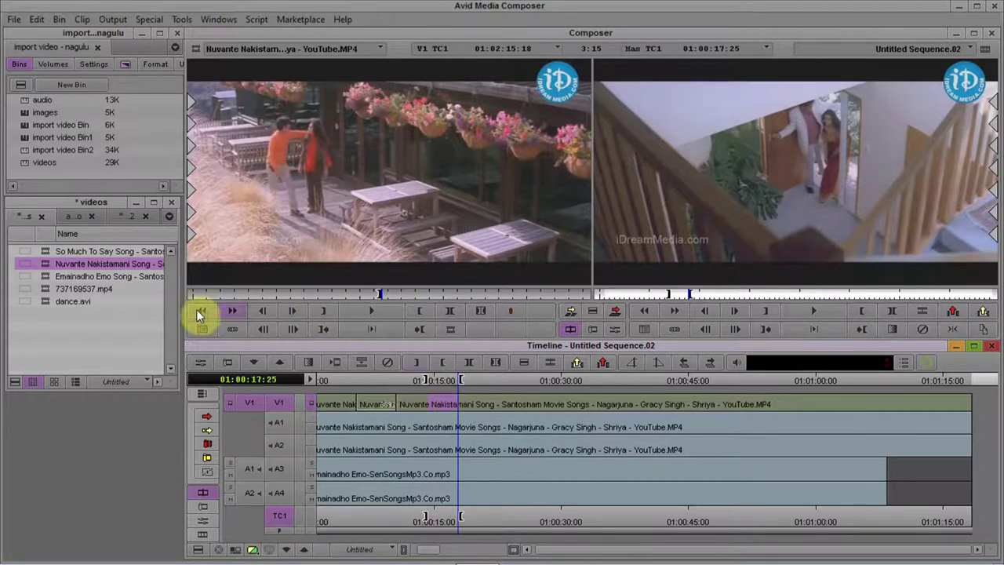
Load So Much To Say Song, clear its marks, and mark in at 01:00:39:10 on the dock shot
double_click(46, 253)
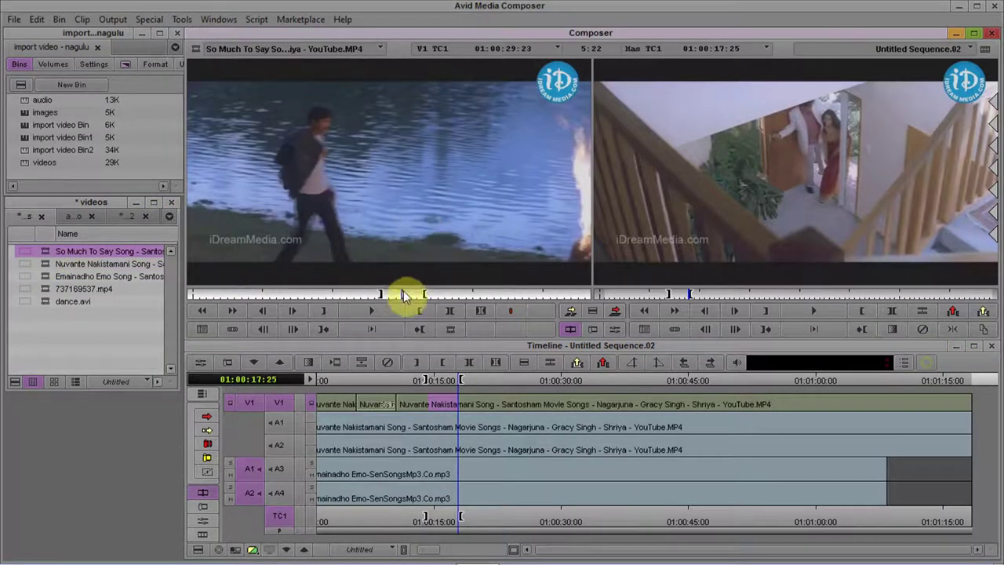
mouse_move(388, 302)
mouse_down()
mouse_move(421, 302)
mouse_move(399, 298)
mouse_up()
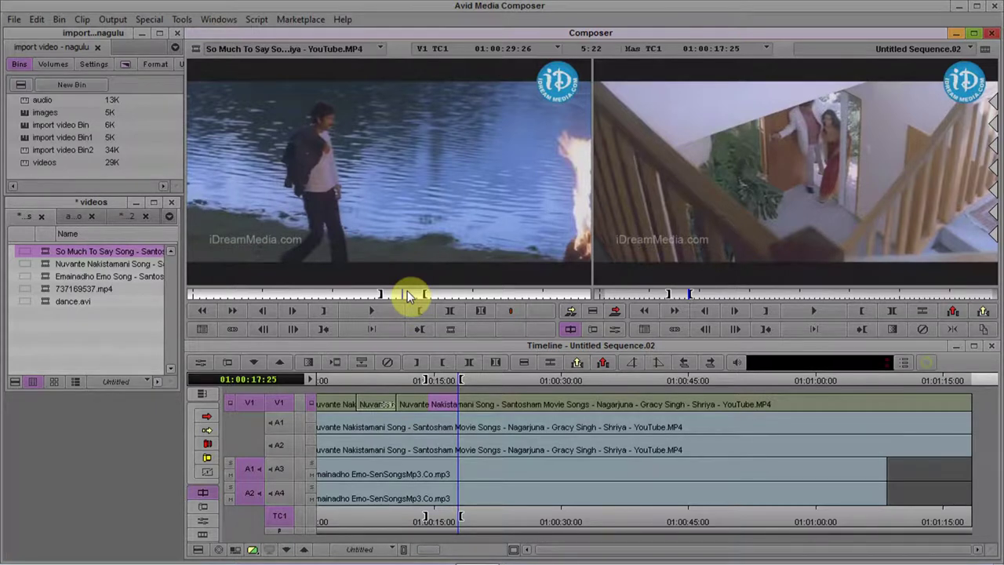
click(333, 313)
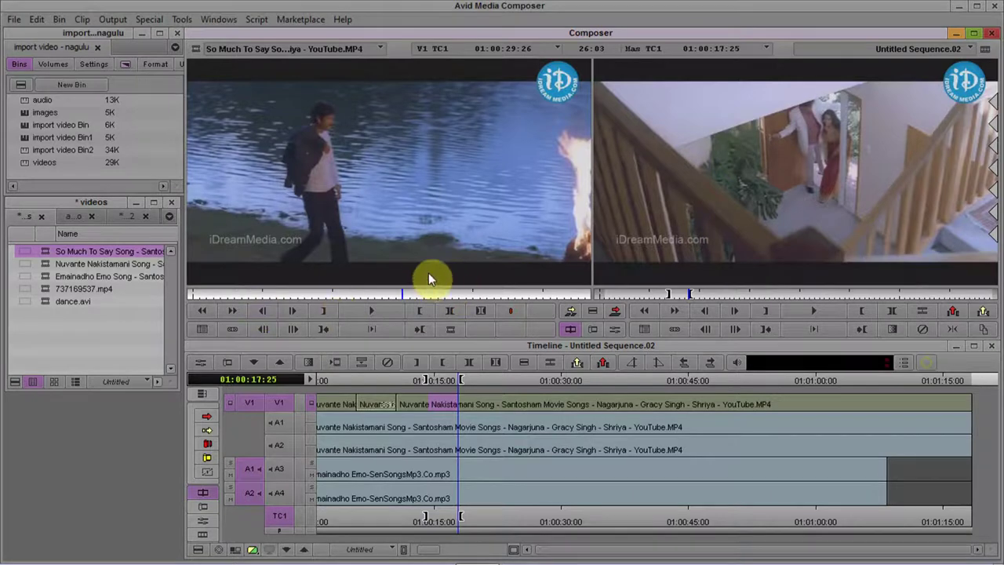
click(407, 294)
drag(409, 298, 471, 292)
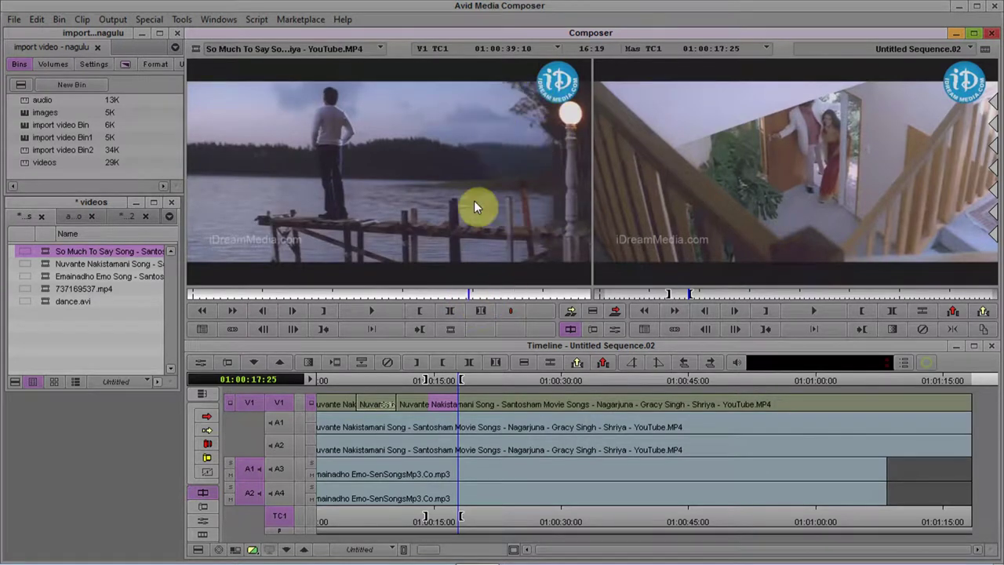
key(i)
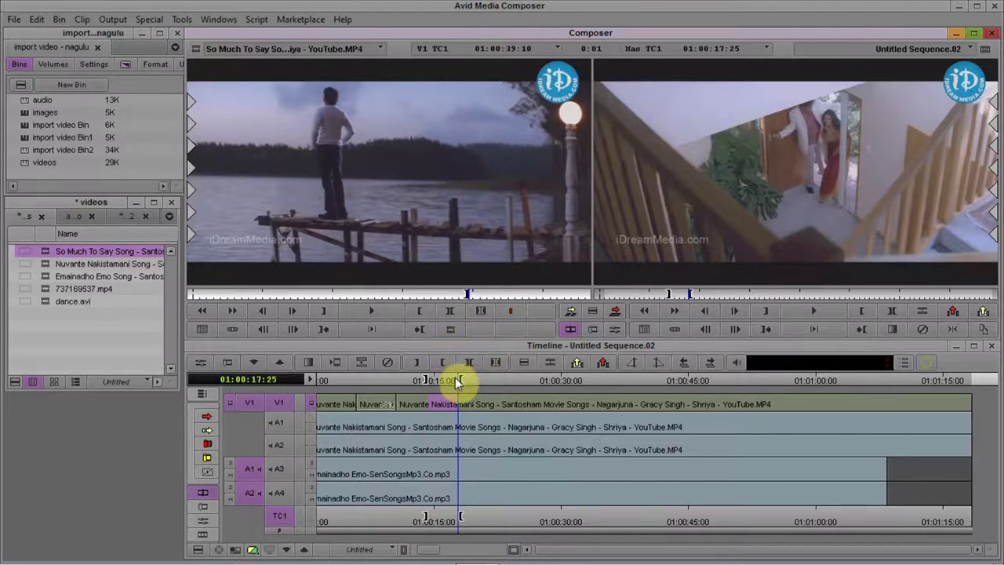
drag(456, 380, 445, 383)
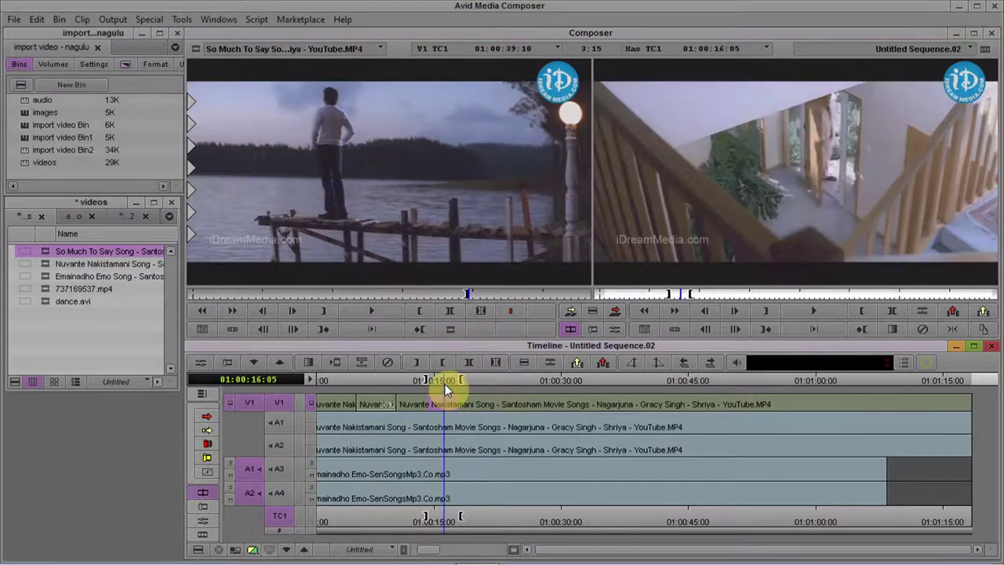
Exclude source audio, overwrite the pier shot onto V1 around 01:00:15, and play it back
click(248, 494)
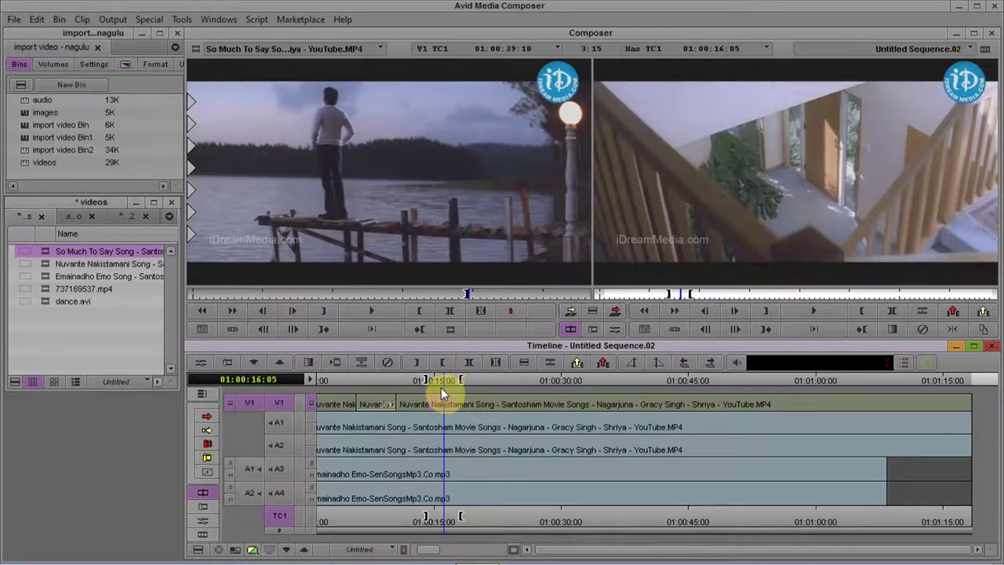
click(615, 312)
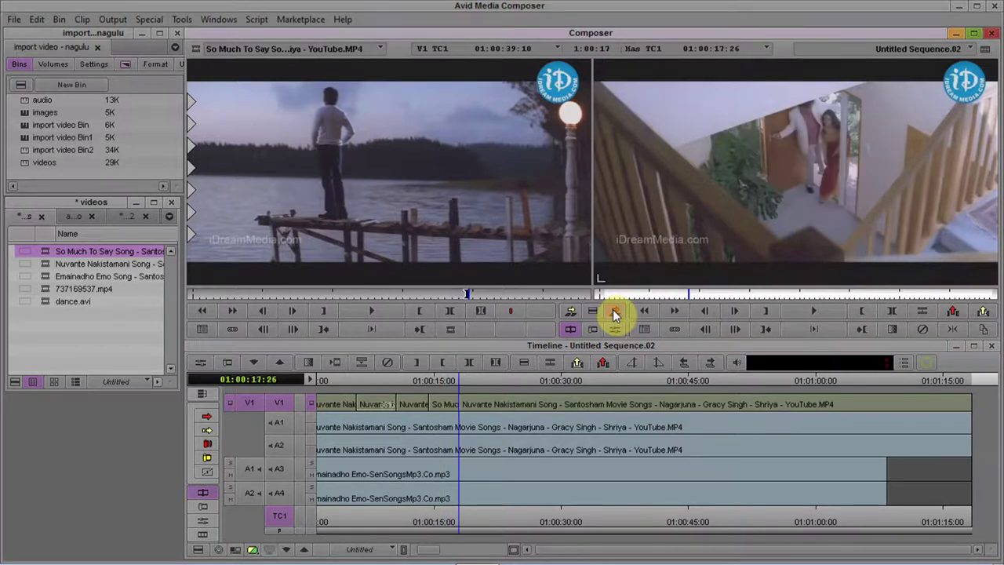
key(space)
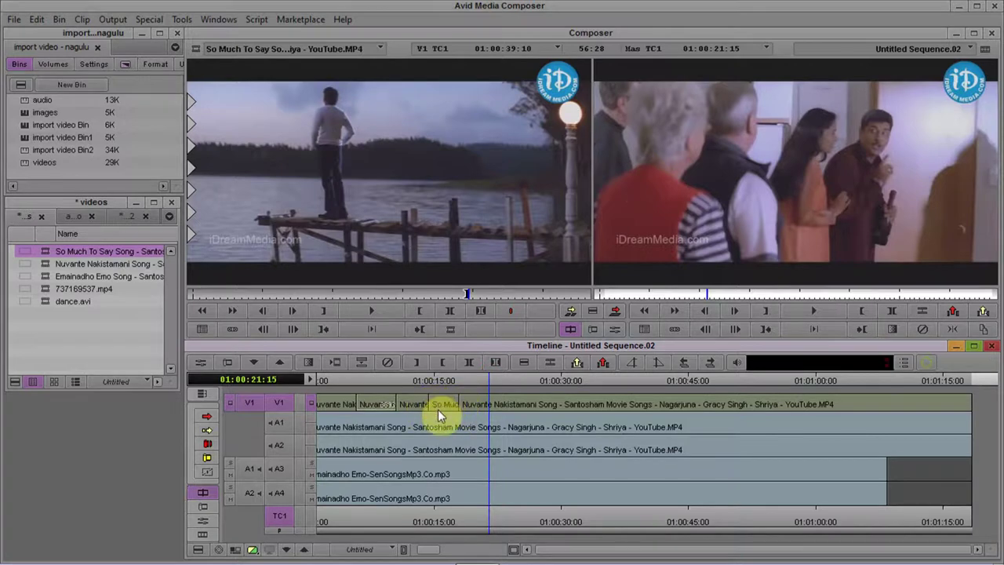
drag(488, 378, 348, 379)
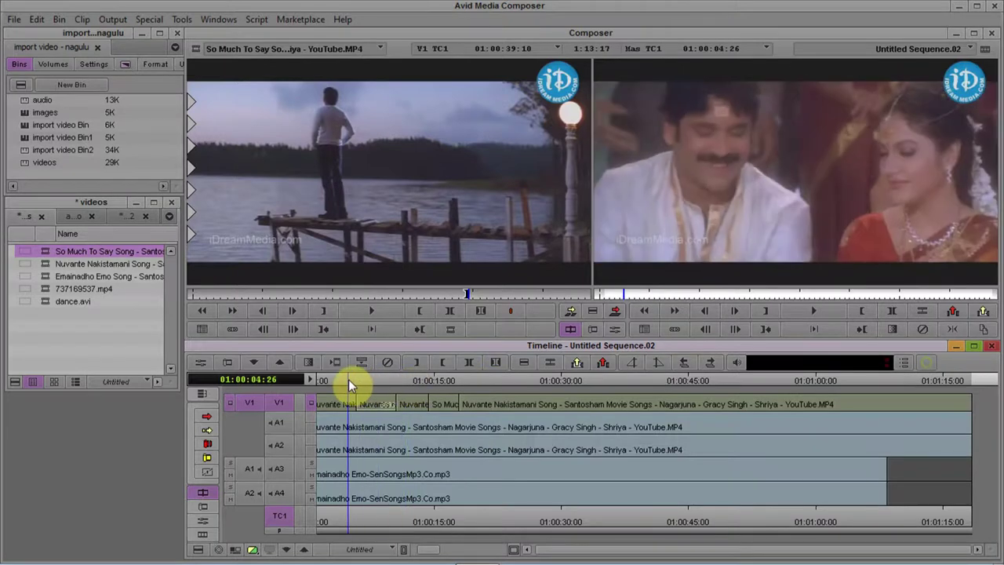
key(space)
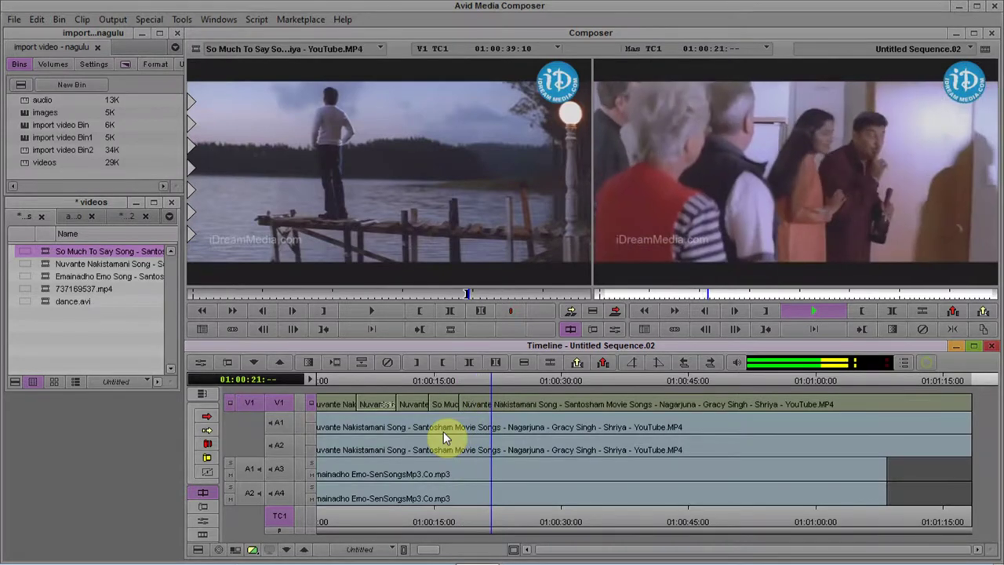
key(space)
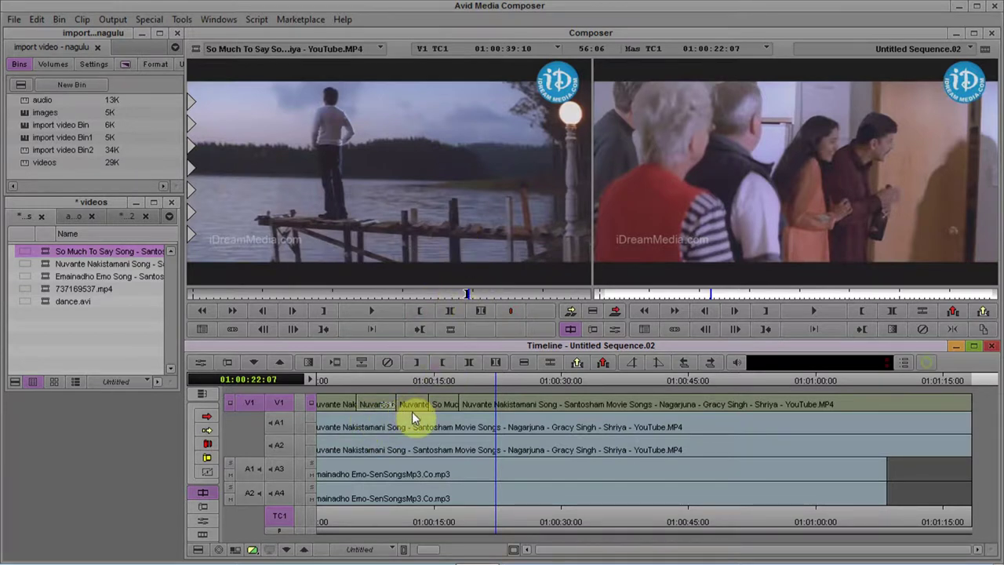
drag(362, 402, 447, 402)
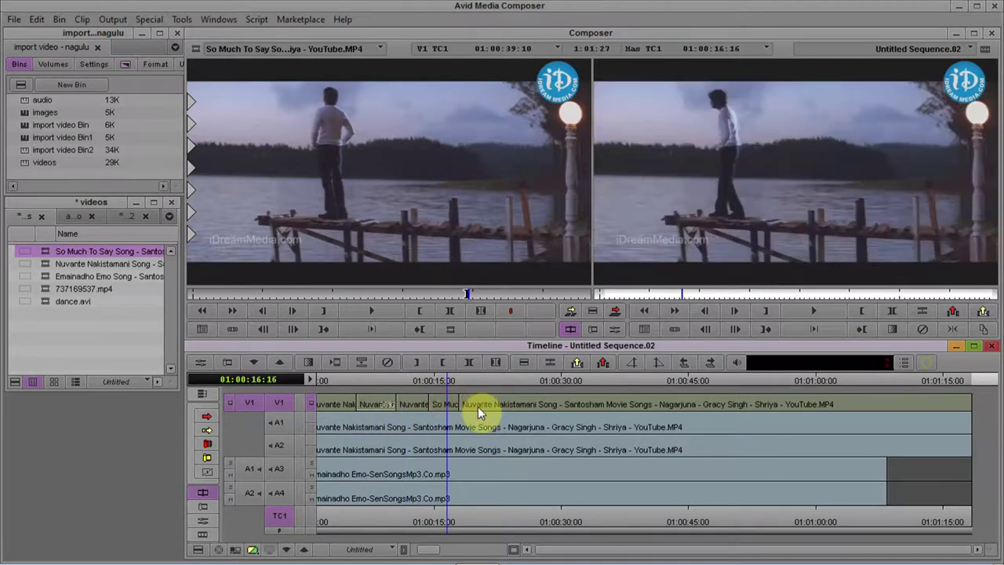
click(476, 406)
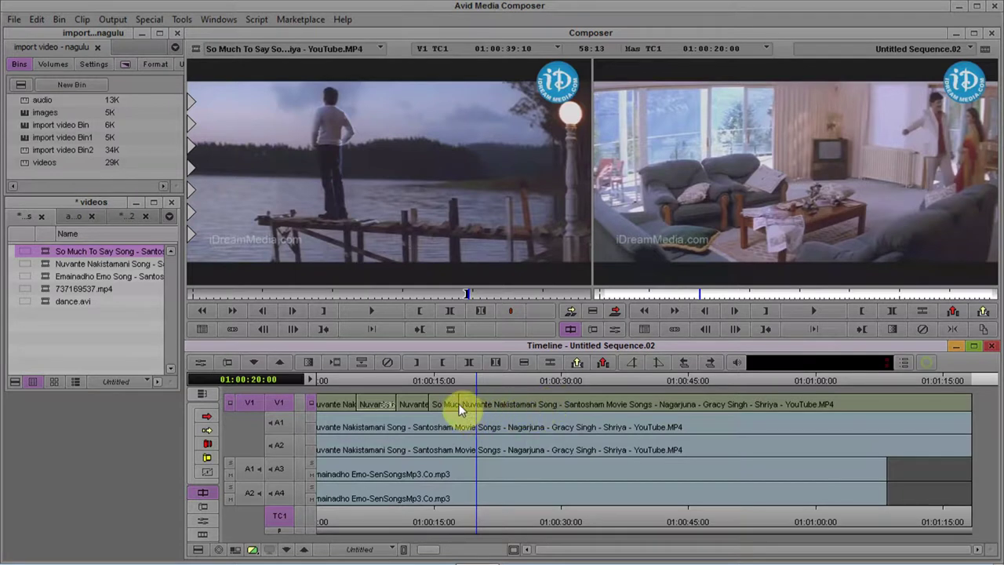
click(445, 402)
mouse_move(474, 376)
mouse_down()
mouse_move(457, 380)
mouse_move(485, 378)
mouse_up()
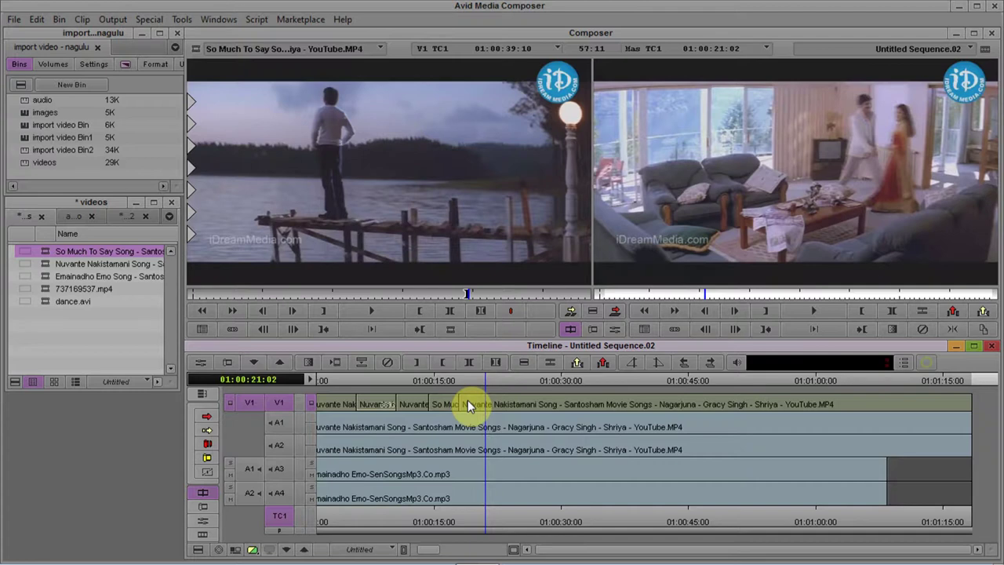
key(a)
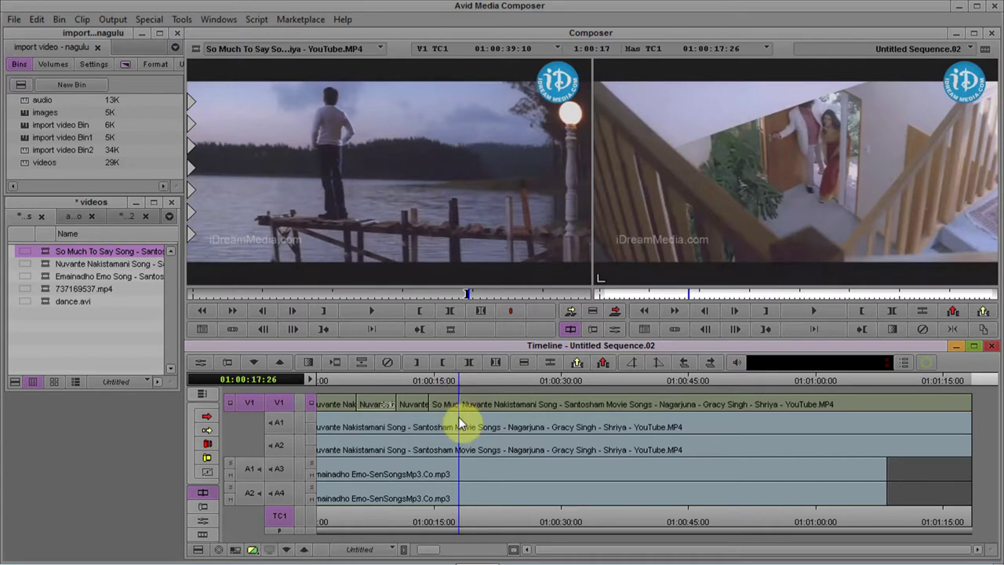
click(362, 401)
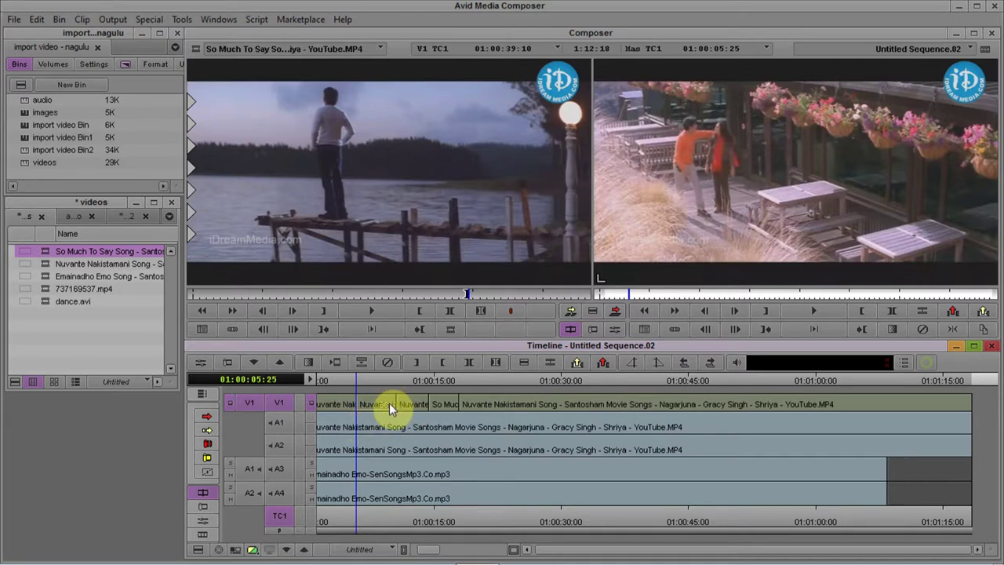
key(s)
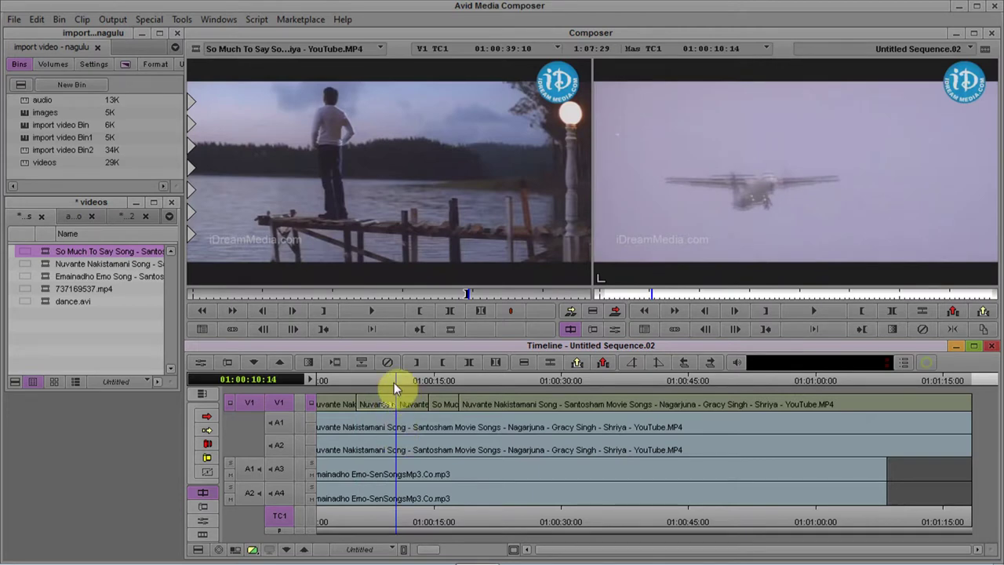
key(space)
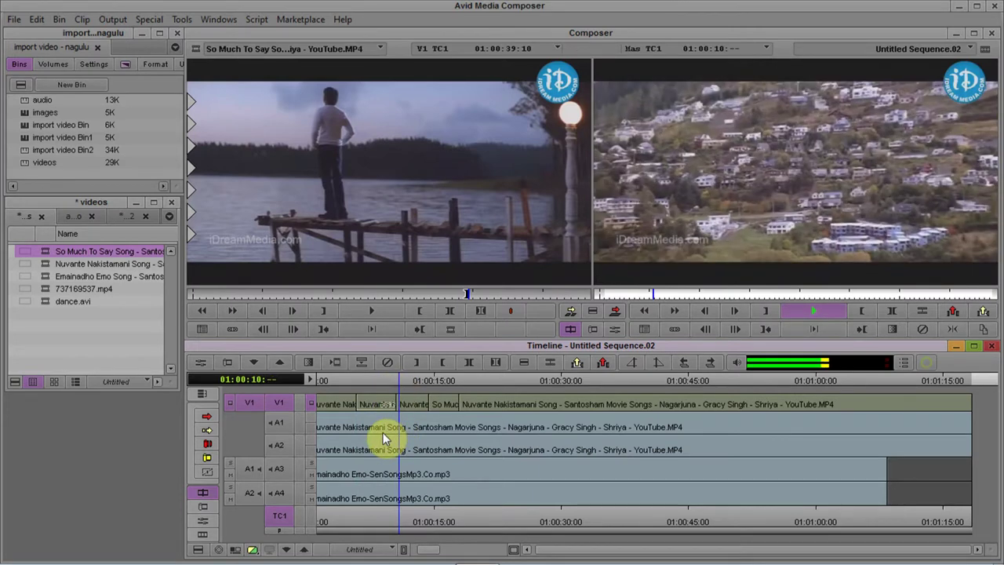
key(space)
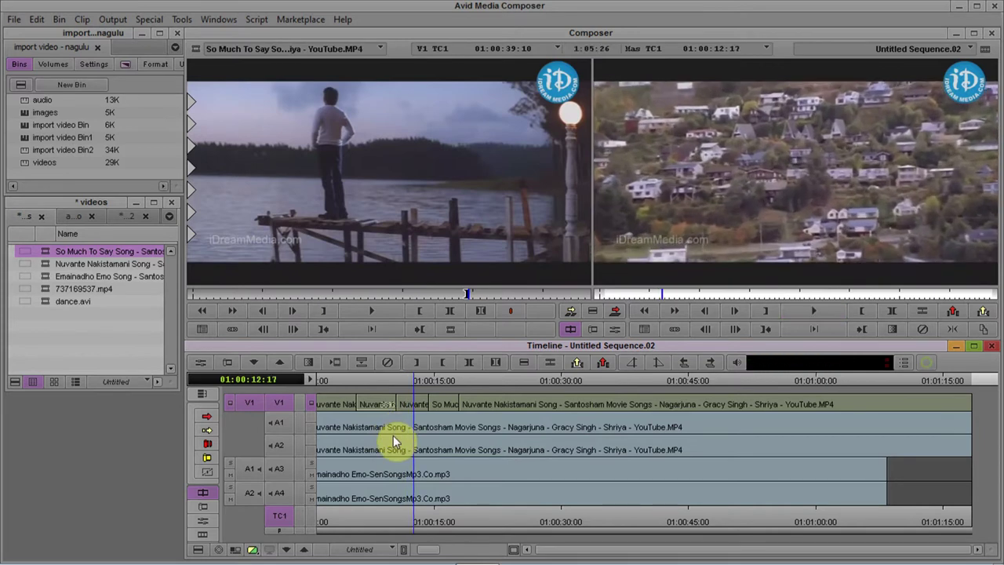